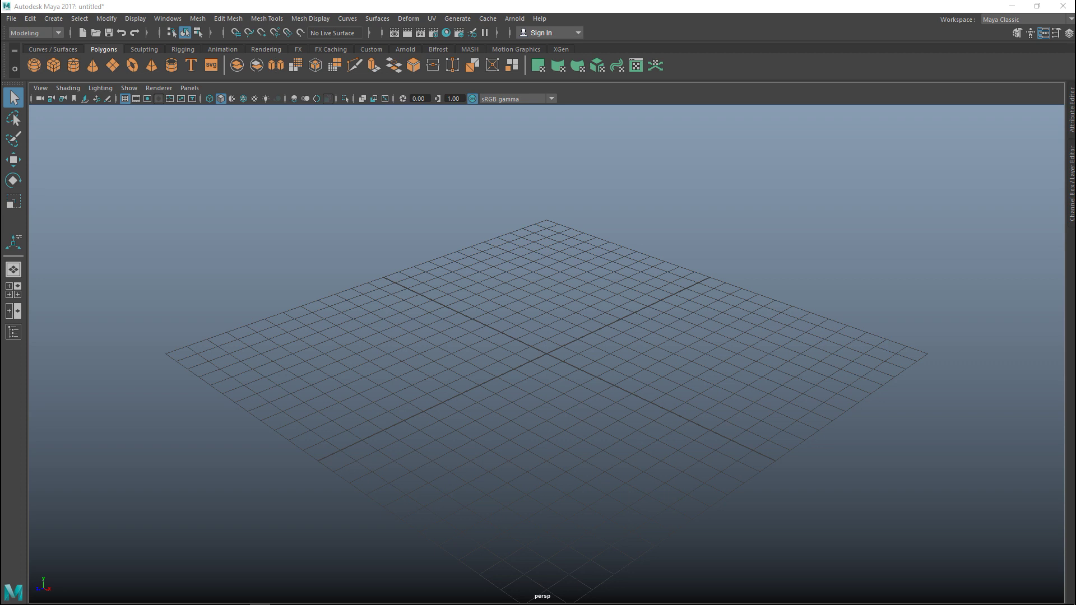
# Add pCube1 at the grid origin and enlarge it uniformly with the Scale tool
pyautogui.click(55, 65)
pyautogui.press('r')
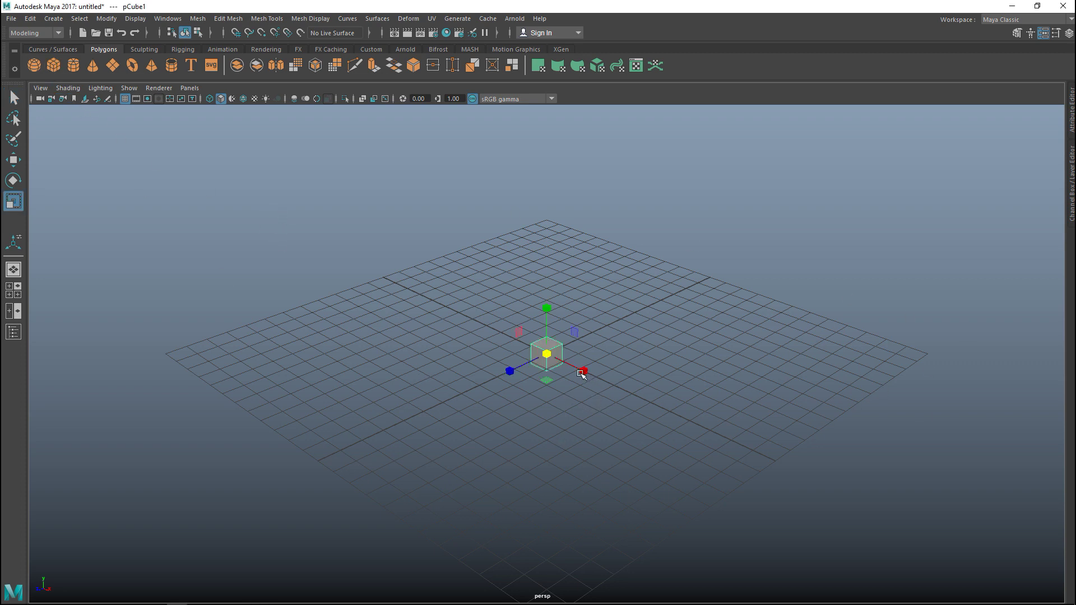
pyautogui.moveTo(547, 353); pyautogui.dragTo(711, 392)
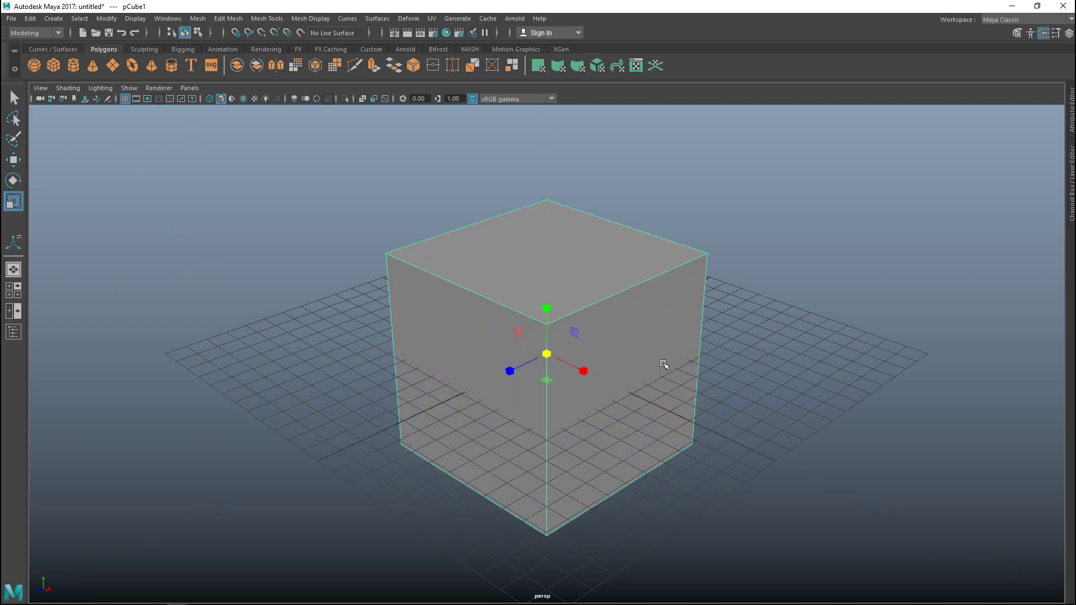
pyautogui.keyDown('alt'); pyautogui.moveTo(769, 425); pyautogui.dragTo(617, 436); pyautogui.keyUp('alt')
pyautogui.keyDown('alt'); pyautogui.moveTo(616, 436); pyautogui.dragTo(612, 434, button='middle'); pyautogui.keyUp('alt')
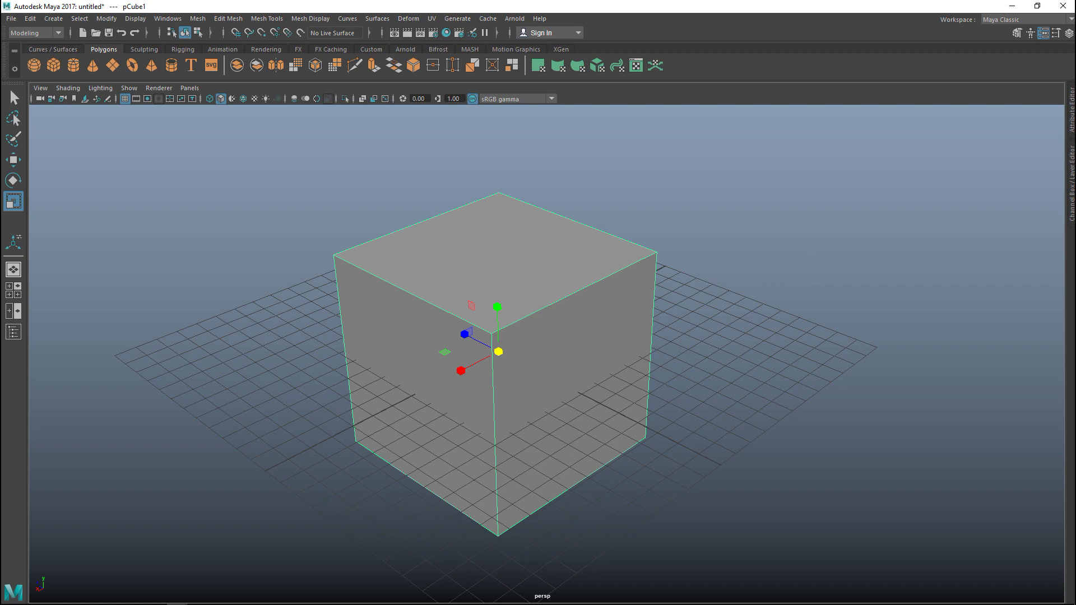
# Show pCube1's lambert1 material attributes in the Attribute Editor
pyautogui.click(1071, 121)
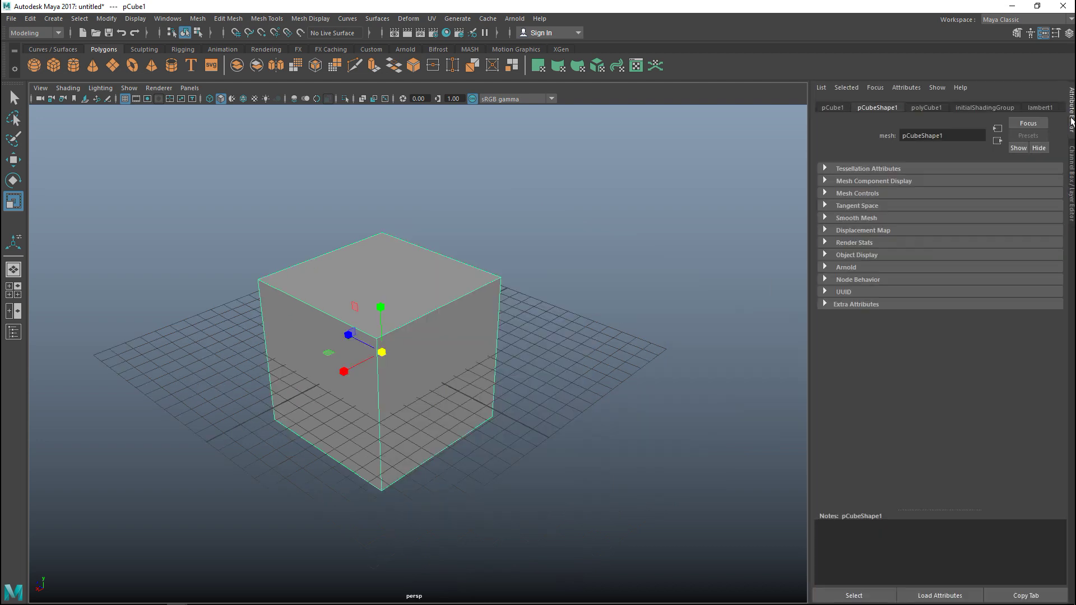
pyautogui.click(1039, 107)
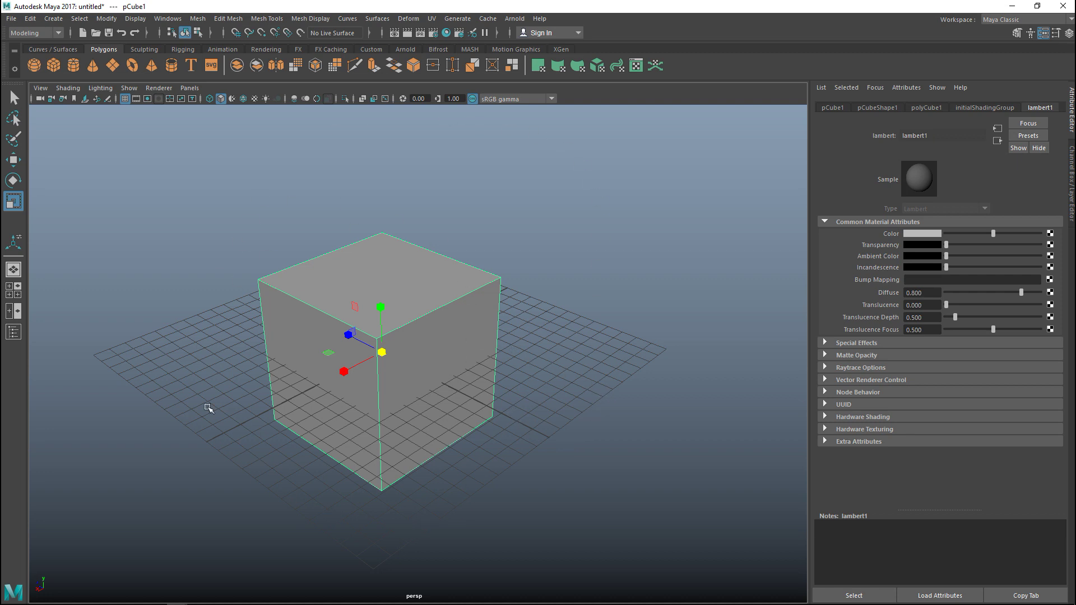
pyautogui.click(431, 19)
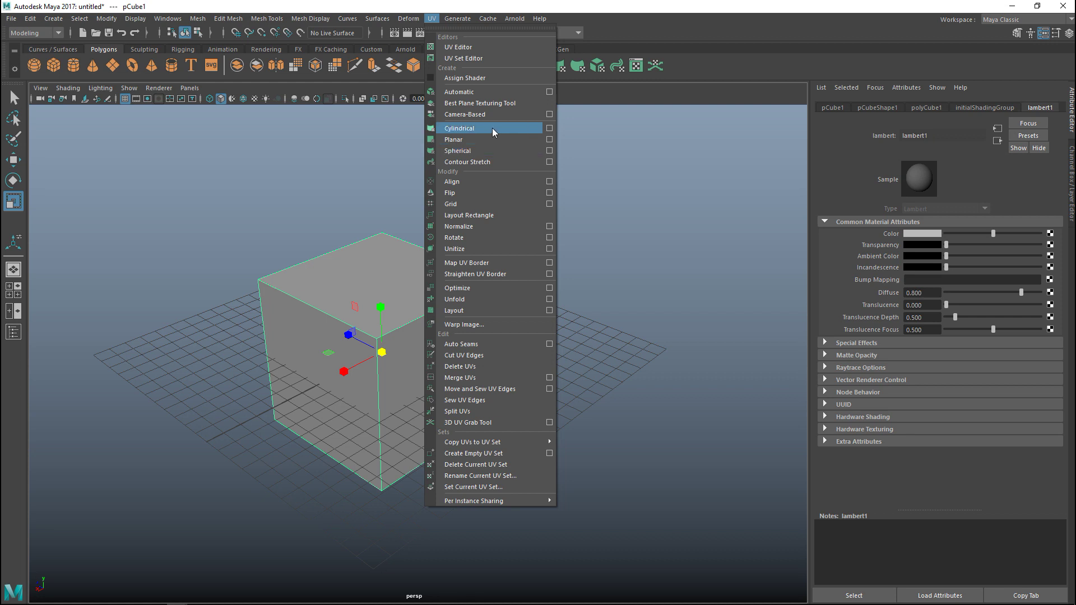
# Apply a six-plane Automatic UV projection (polyAutoProj1) to pCube1
pyautogui.click(455, 94)
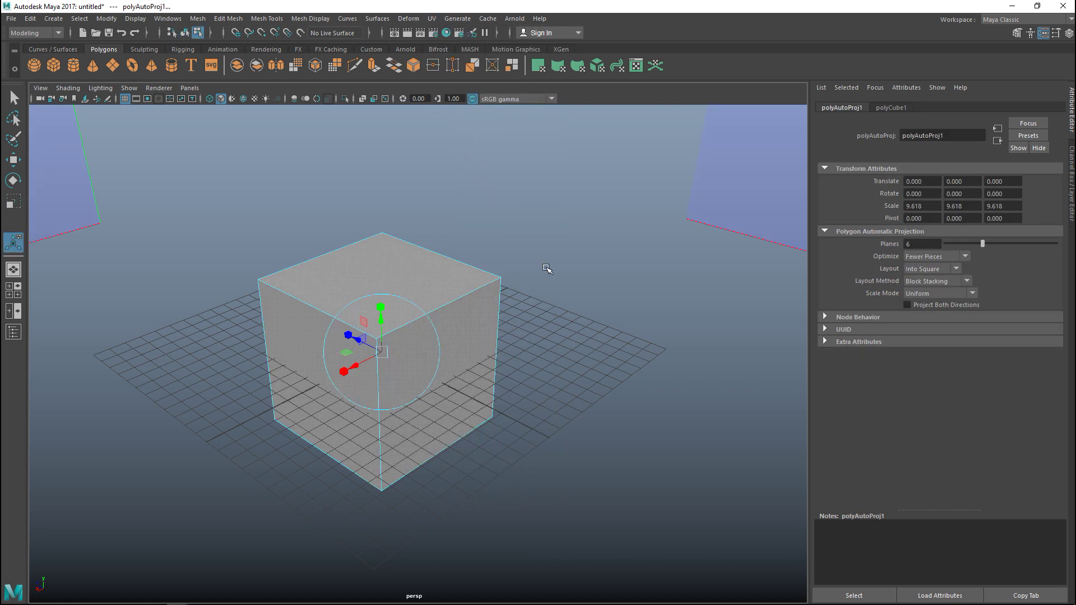
pyautogui.scroll(-6, 602, 320)
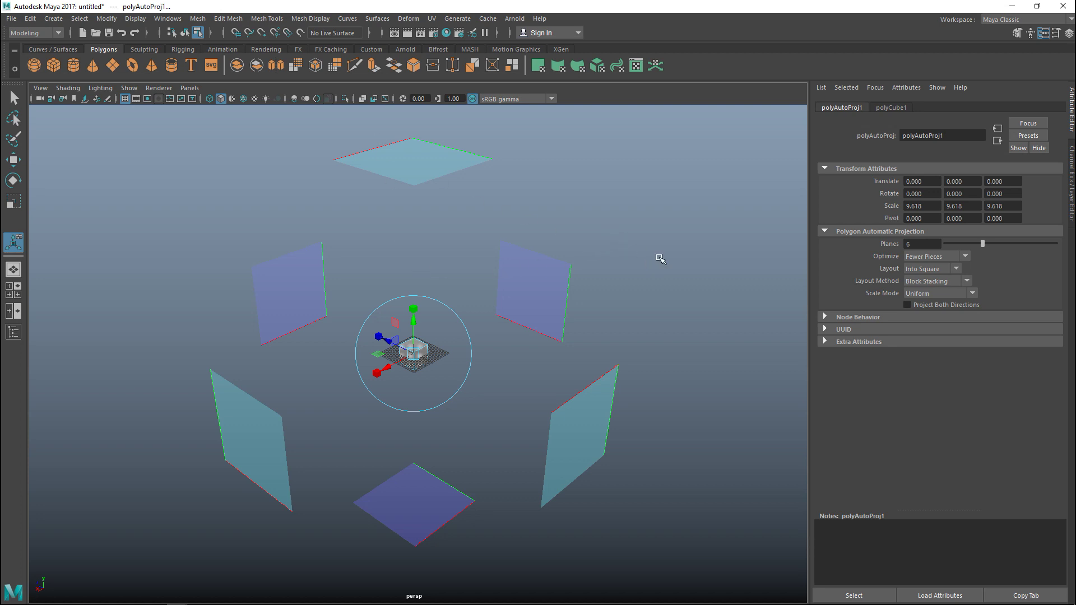
pyautogui.scroll(10, 660, 259)
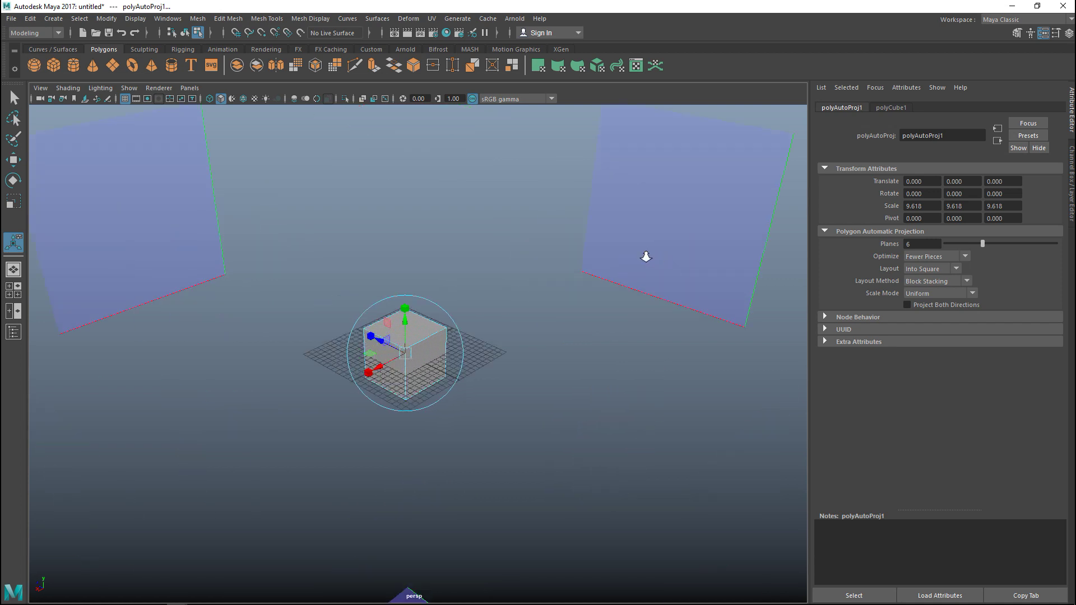
pyautogui.scroll(3, 647, 256)
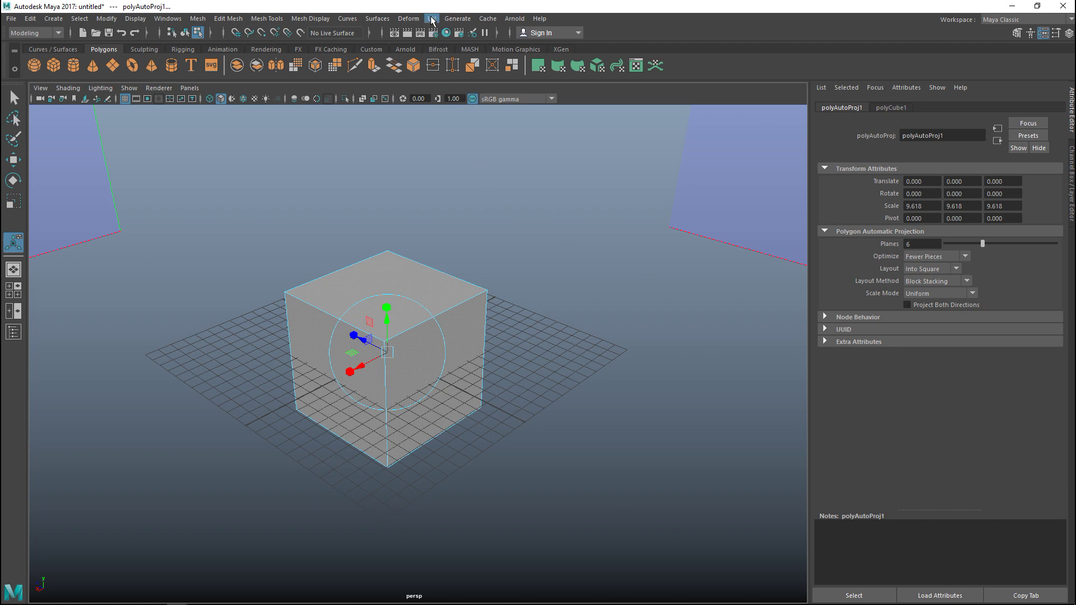
pyautogui.click(432, 19)
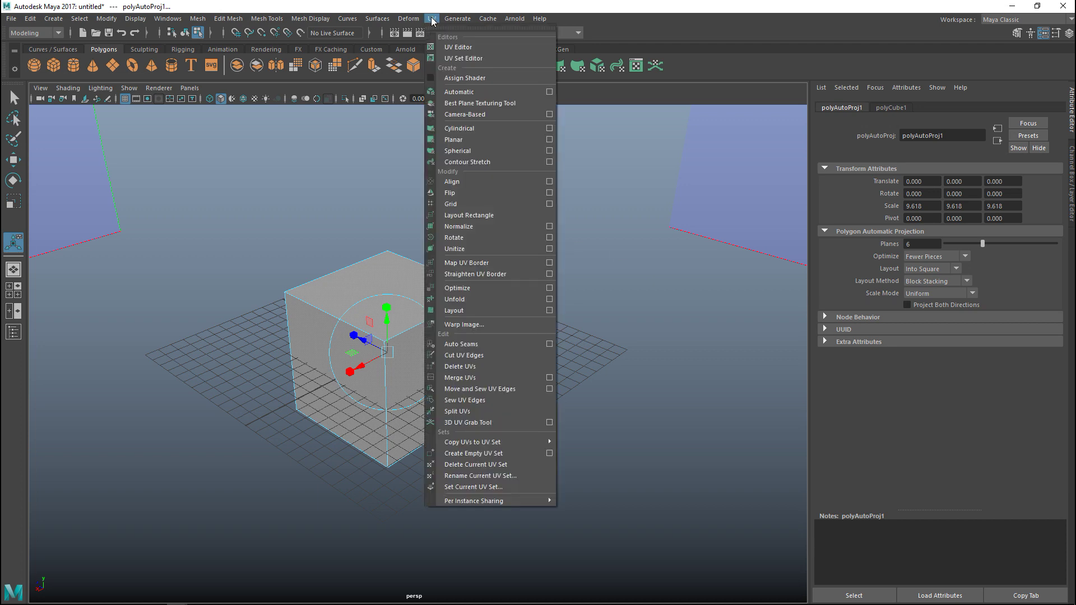
# Open the UV Editor as a narrowed window beside the viewport
pyautogui.click(473, 48)
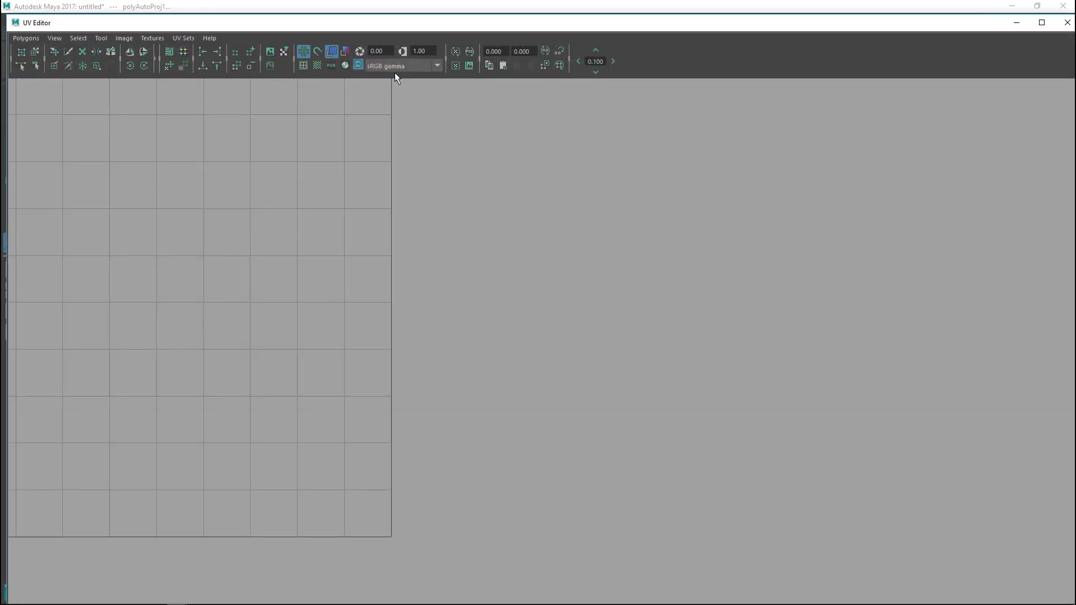
pyautogui.moveTo(269, 26); pyautogui.dragTo(604, 27)
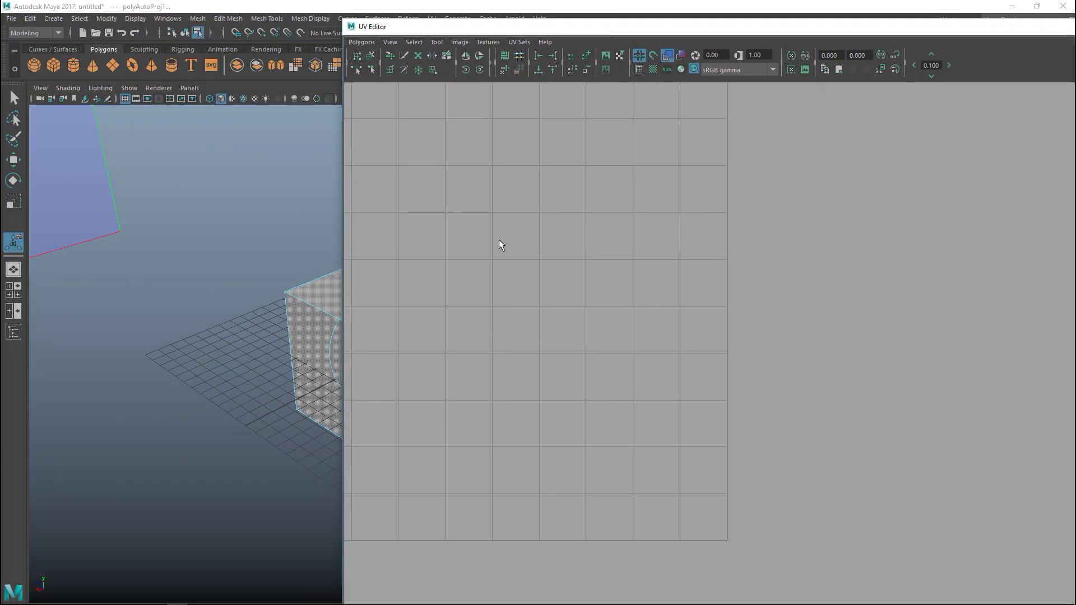
pyautogui.scroll(-6, 626, 289)
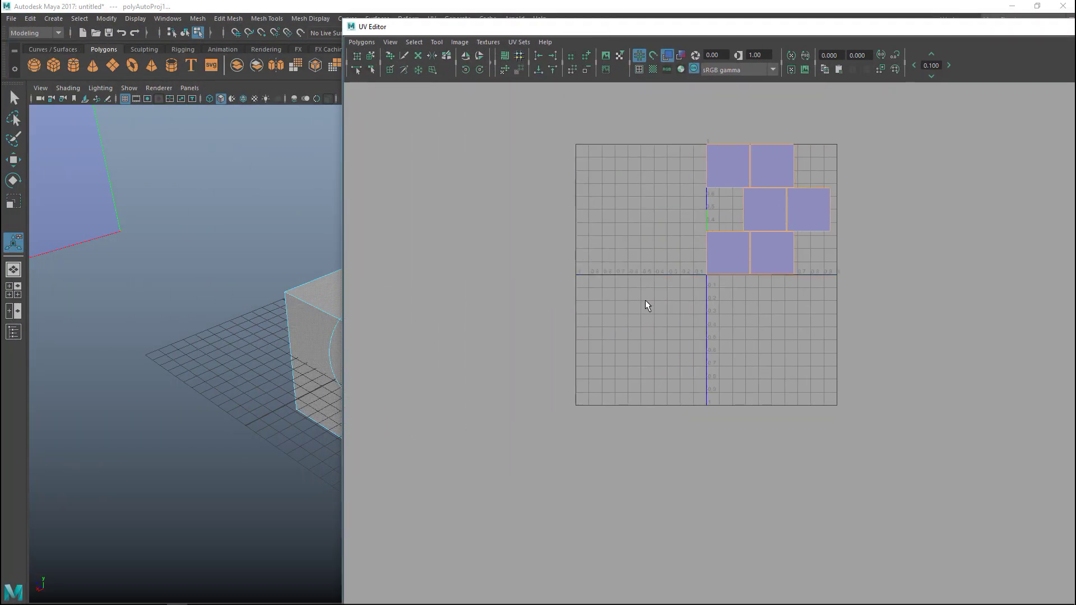
pyautogui.keyDown('alt'); pyautogui.moveTo(654, 276); pyautogui.dragTo(620, 392, button='middle'); pyautogui.keyUp('alt')
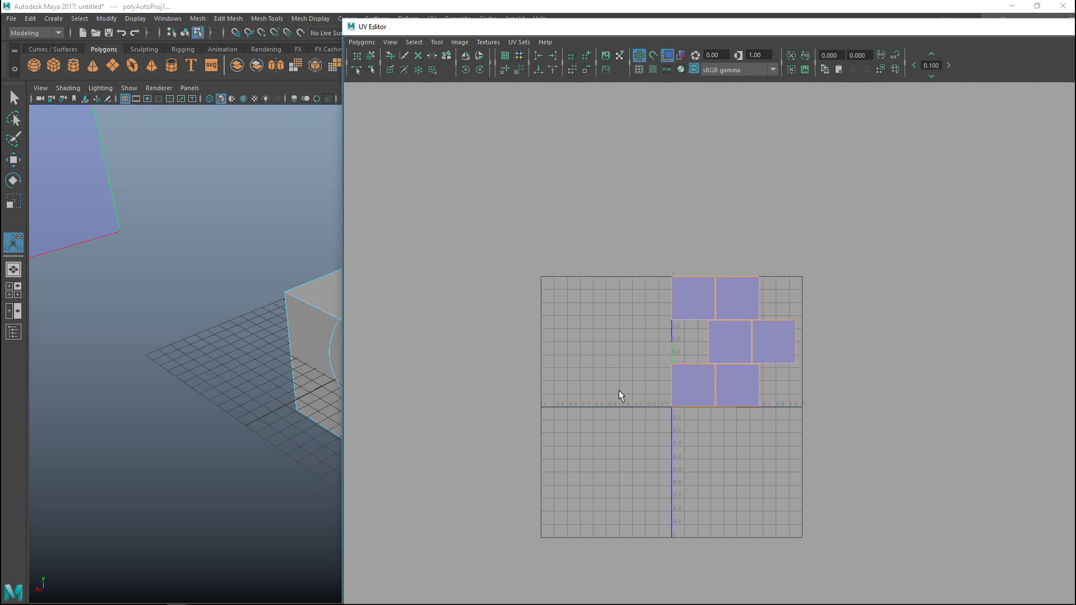
pyautogui.moveTo(340, 202); pyautogui.dragTo(713, 217)
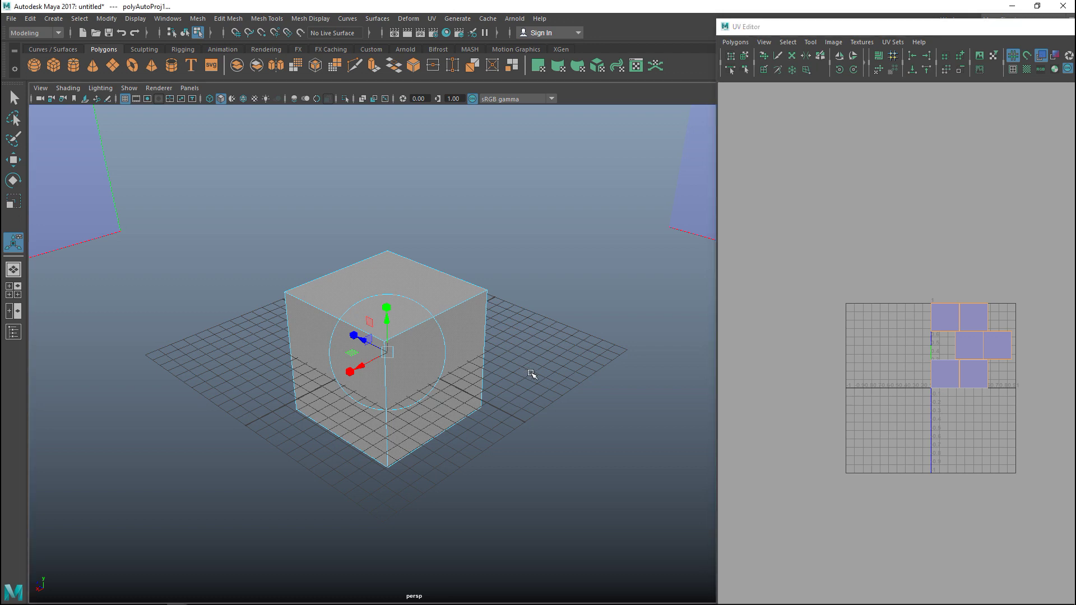
# Reposition the 3D view and UV Editor to frame the cube and its six UV shells
pyautogui.keyDown('alt'); pyautogui.moveTo(550, 385); pyautogui.dragTo(428, 356, button='middle'); pyautogui.keyUp('alt')
pyautogui.moveTo(406, 377)
pyautogui.keyDown('alt'); pyautogui.mouseDown()
pyautogui.moveTo(415, 360)
pyautogui.moveTo(417, 373)
pyautogui.mouseUp(); pyautogui.keyUp('alt')
pyautogui.moveTo(885, 31); pyautogui.dragTo(549, 39)
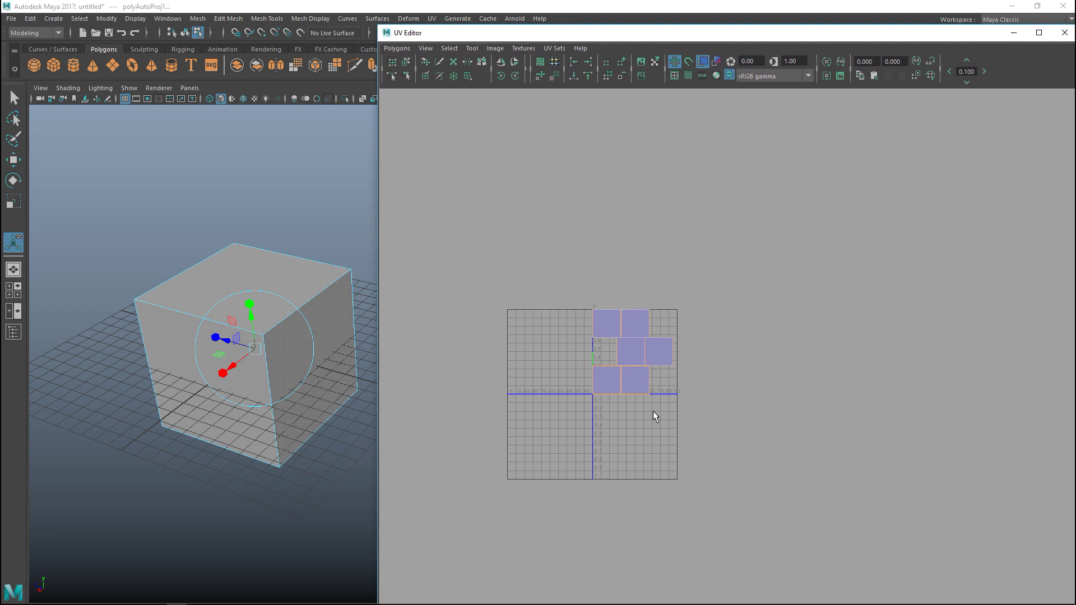
pyautogui.scroll(5, 653, 411)
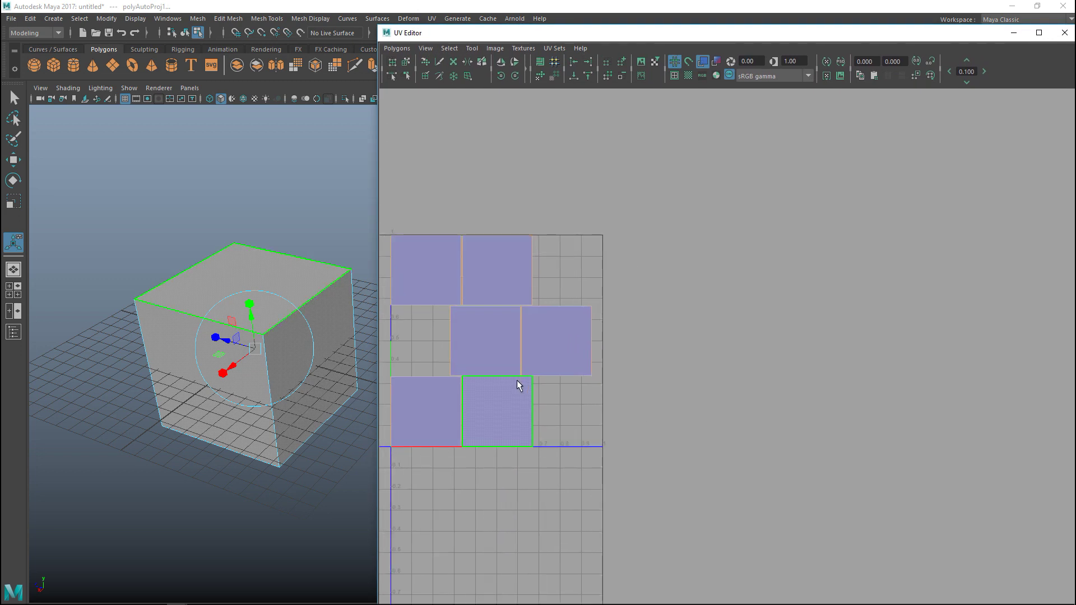
pyautogui.keyDown('alt'); pyautogui.moveTo(517, 381); pyautogui.dragTo(829, 368, button='middle'); pyautogui.keyUp('alt')
pyautogui.scroll(2, 637, 387)
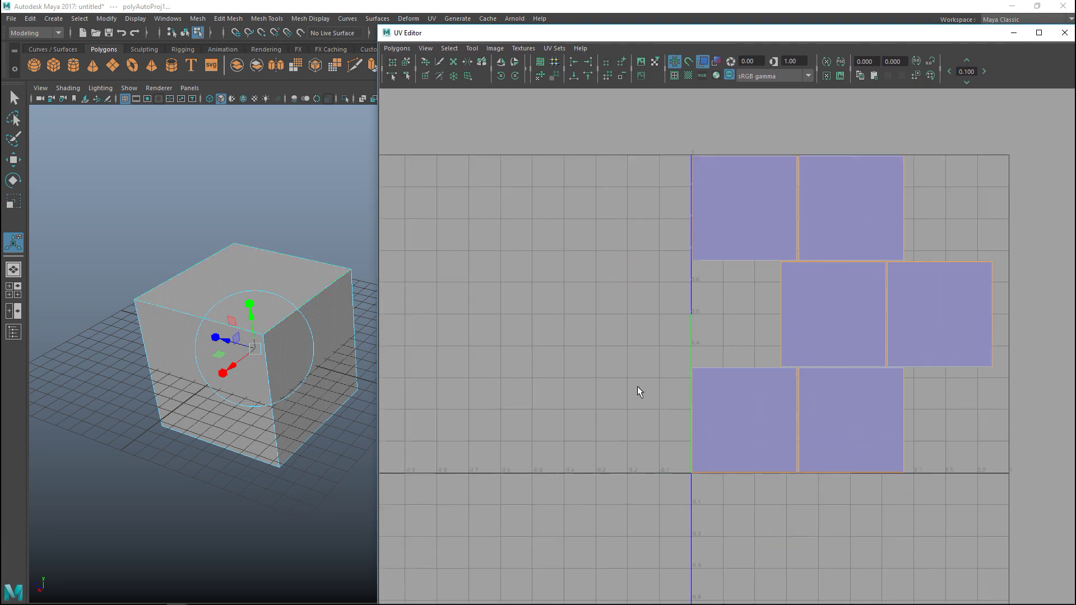
pyautogui.keyDown('alt'); pyautogui.moveTo(634, 274); pyautogui.dragTo(577, 314, button='middle'); pyautogui.keyUp('alt')
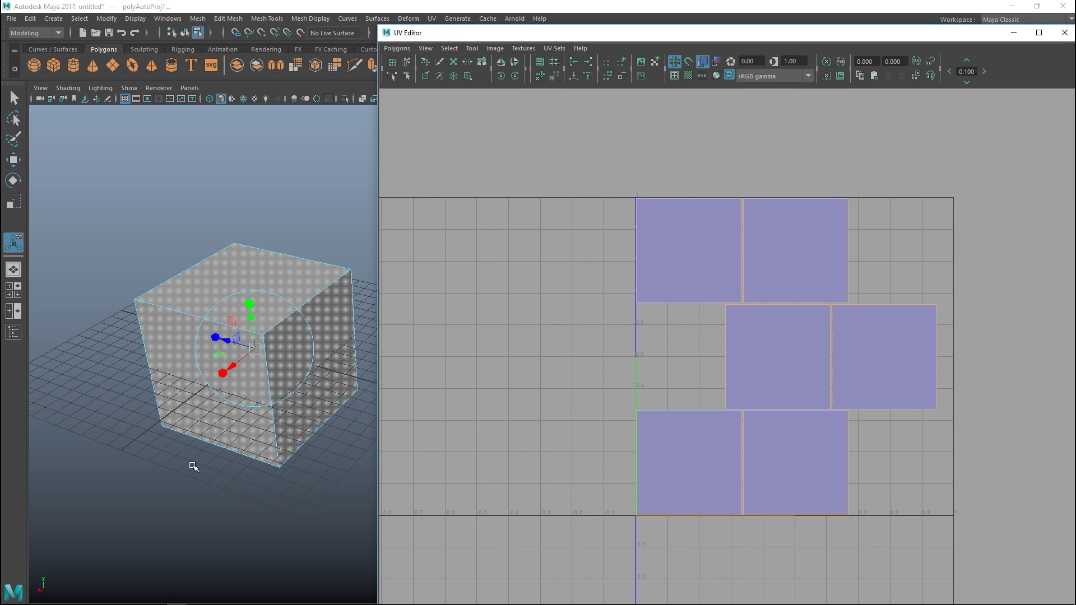
pyautogui.moveTo(226, 272); pyautogui.dragTo(231, 306, button='right')
# Pick faces on the cube to locate the top face, then clear the selection
pyautogui.click(237, 274)
pyautogui.click(269, 305)
pyautogui.click(245, 243)
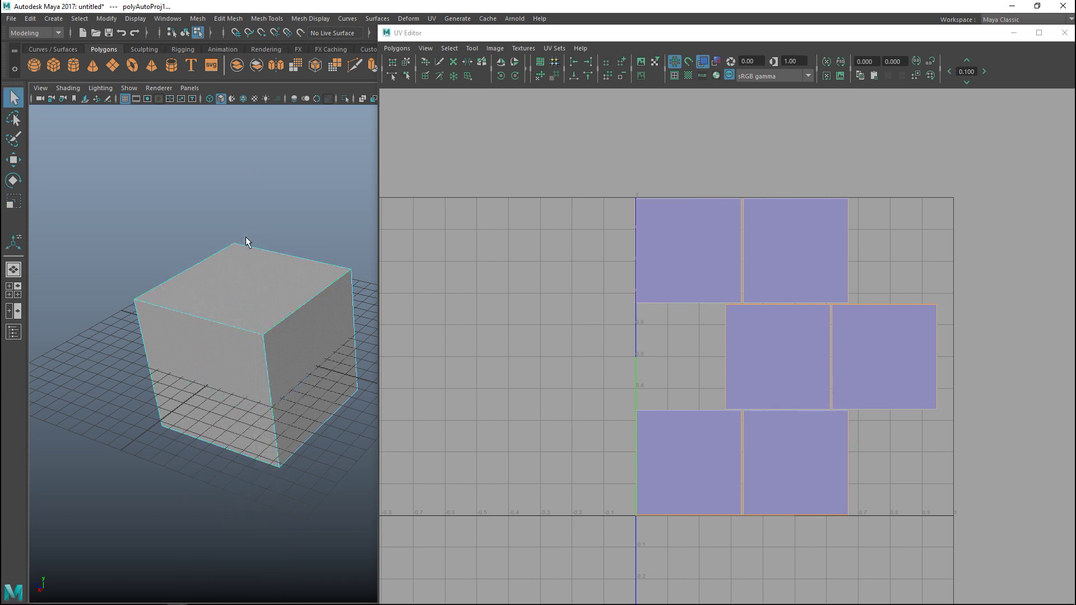
pyautogui.click(237, 308)
pyautogui.click(257, 295)
pyautogui.click(660, 417)
# Select the bottom-right UV shell and move it left of the 0–1 space
pyautogui.click(803, 460)
pyautogui.moveTo(803, 461); pyautogui.dragTo(761, 444, button='right')
pyautogui.click(798, 468)
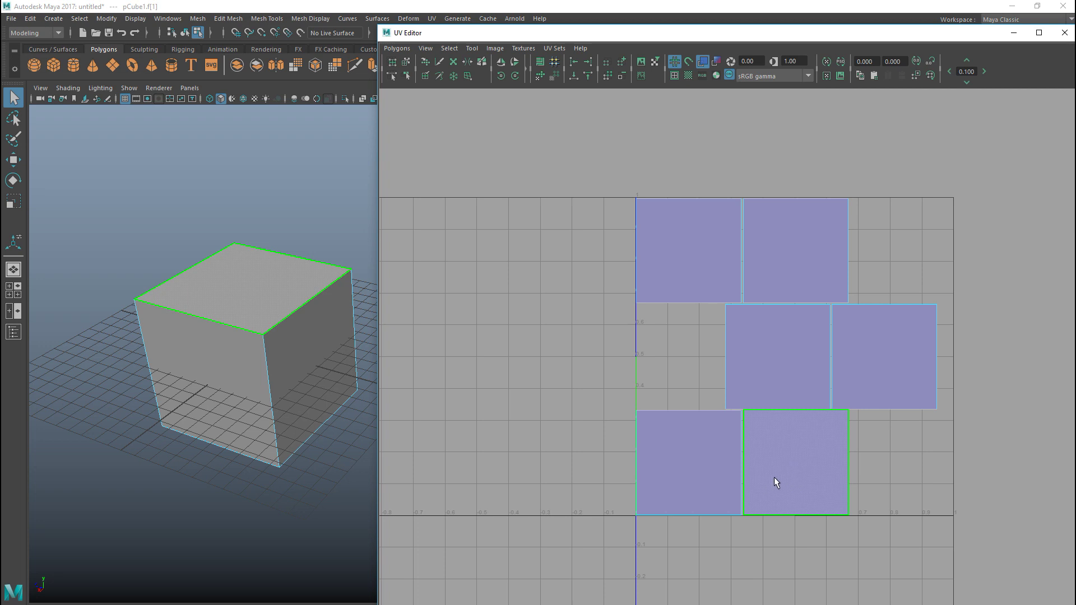
pyautogui.press('w')
pyautogui.moveTo(796, 462); pyautogui.dragTo(515, 337)
# Reselect the moved shell and pick its top edge in Edge mode
pyautogui.click(399, 322)
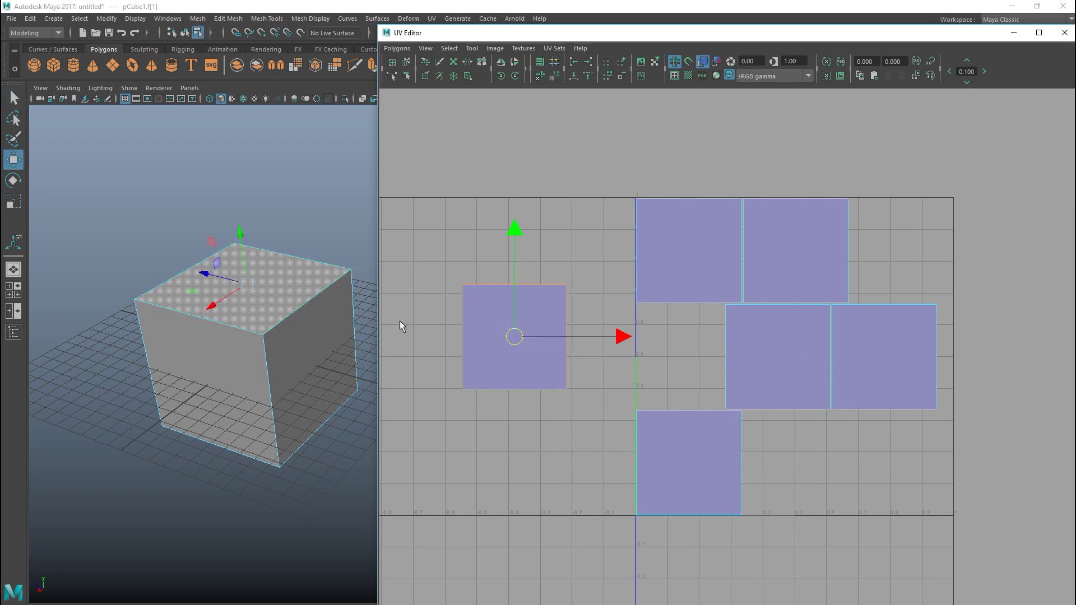
pyautogui.click(496, 318)
pyautogui.rightClick(490, 290)
pyautogui.click(502, 258)
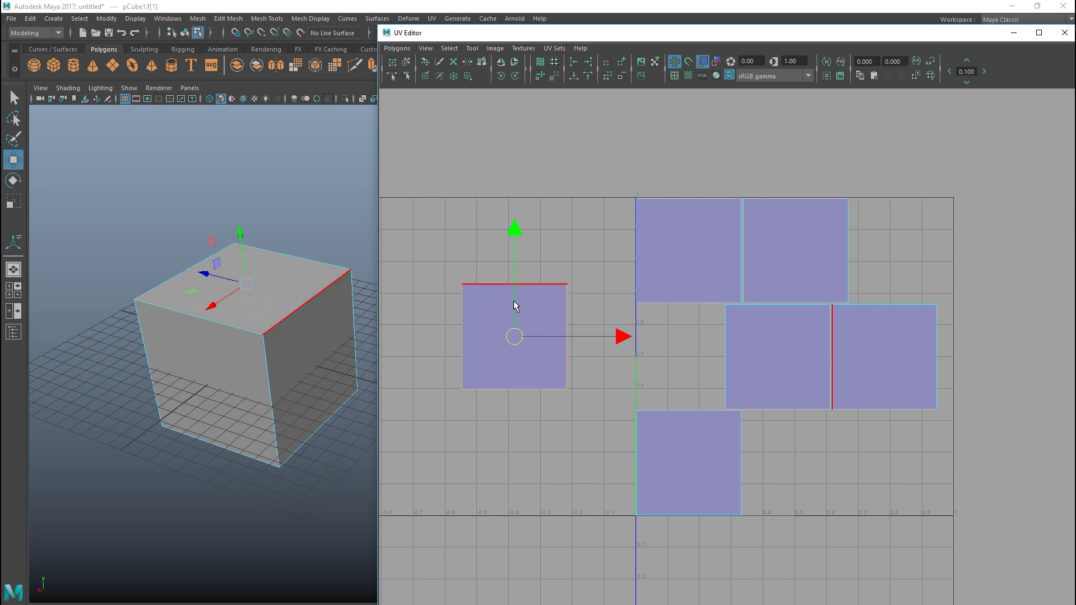
pyautogui.click(494, 286)
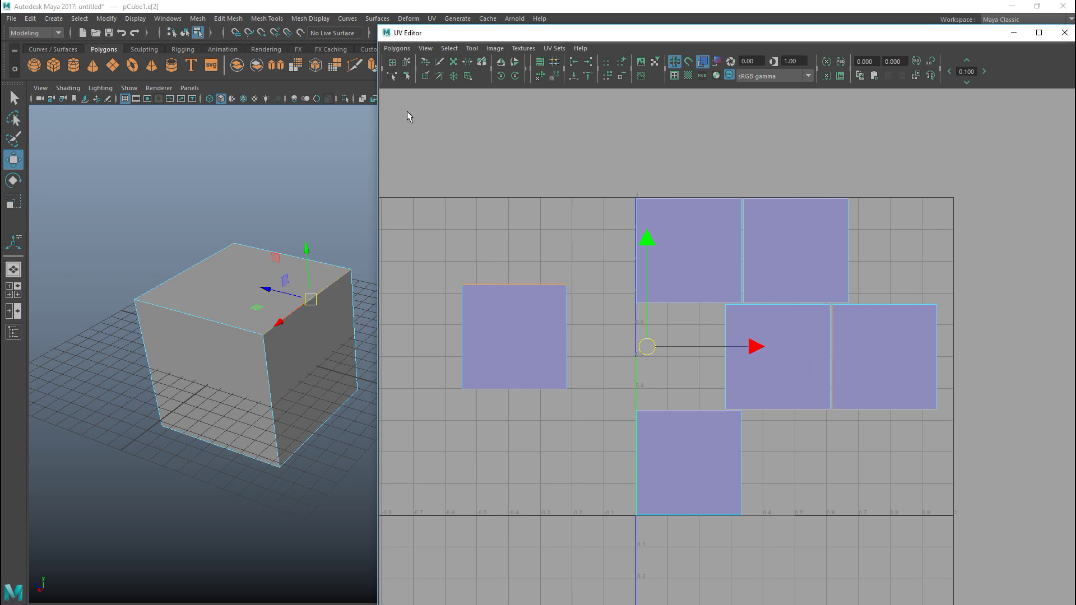
# Move and Sew neighbouring shells onto the selected top, left, right and bottom edges
pyautogui.click(397, 48)
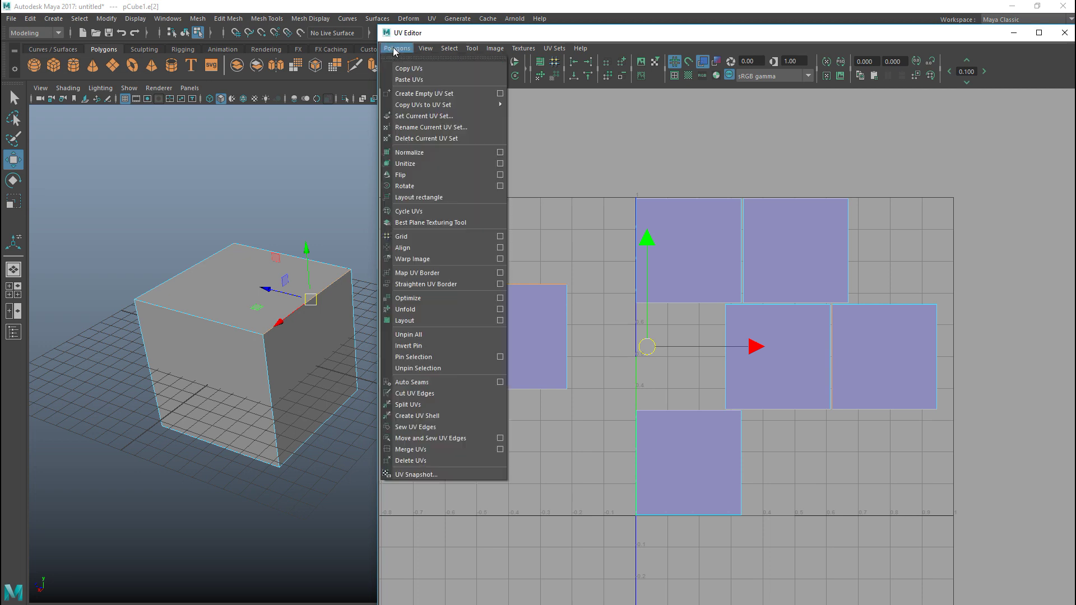
pyautogui.click(456, 439)
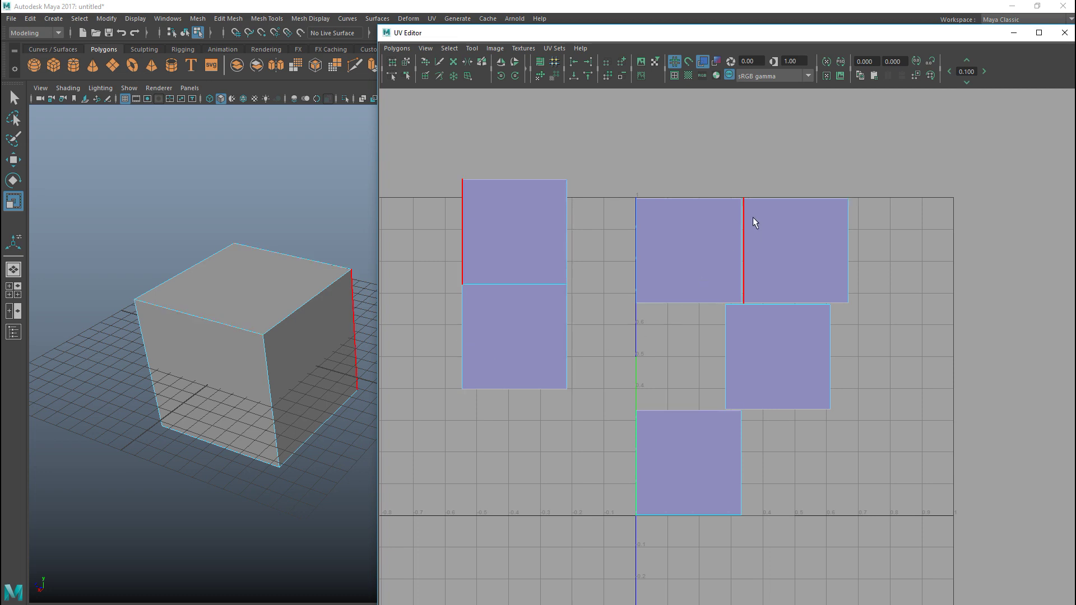
pyautogui.click(462, 345)
pyautogui.hotkey('ctrl', 'm')
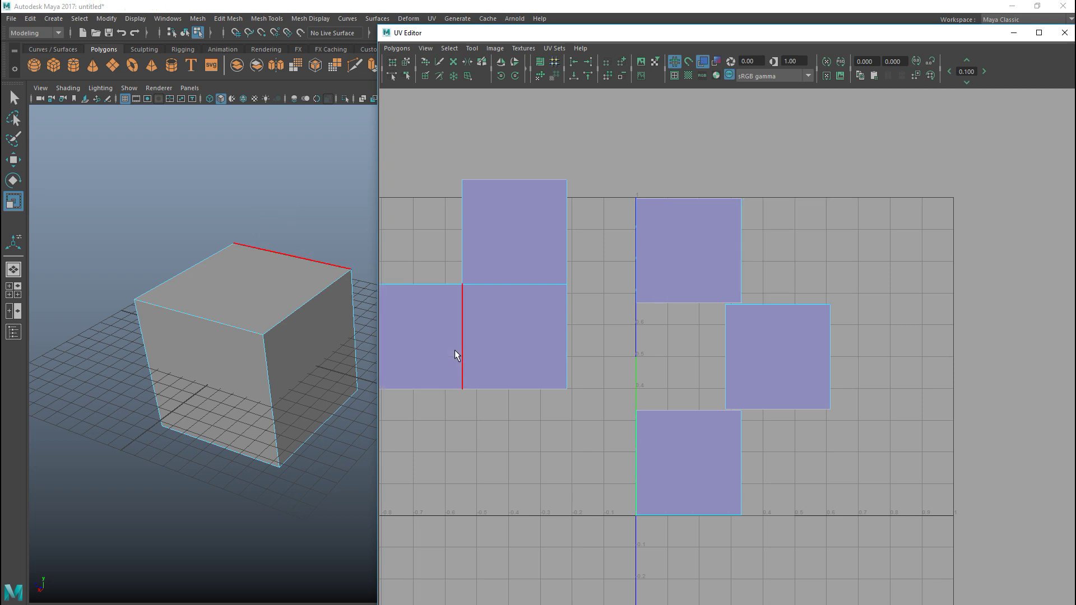
pyautogui.click(568, 356)
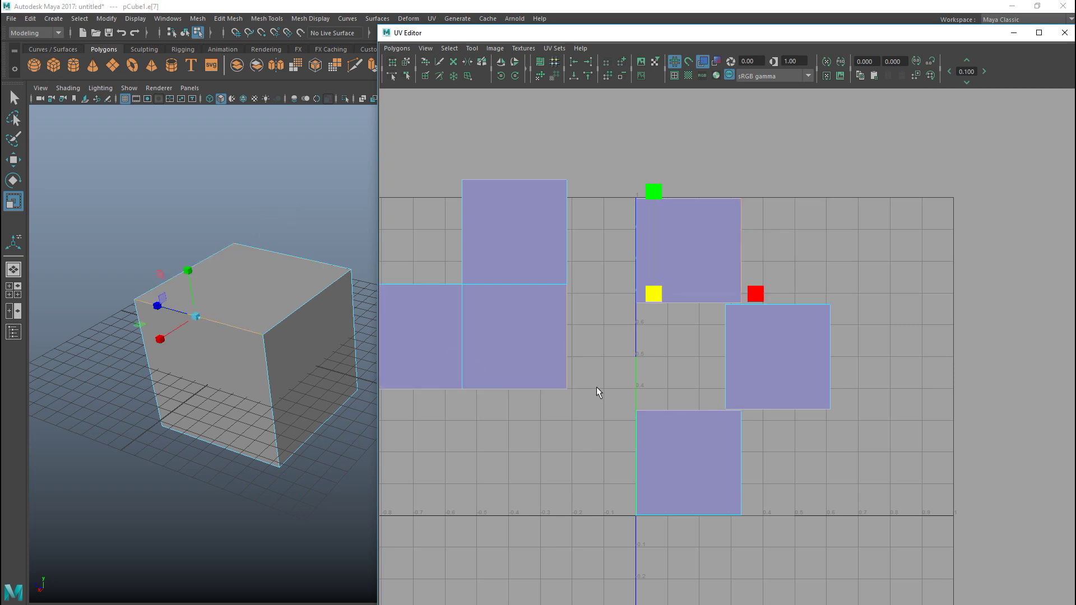
pyautogui.hotkey('ctrl', 'm')
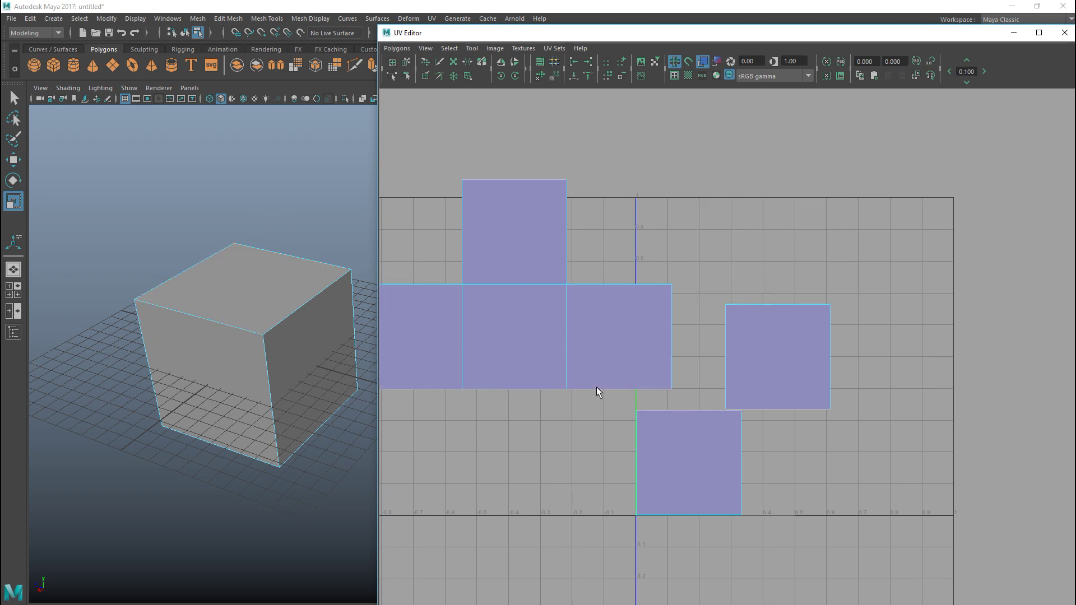
pyautogui.click(500, 389)
pyautogui.hotkey('ctrl', 'm')
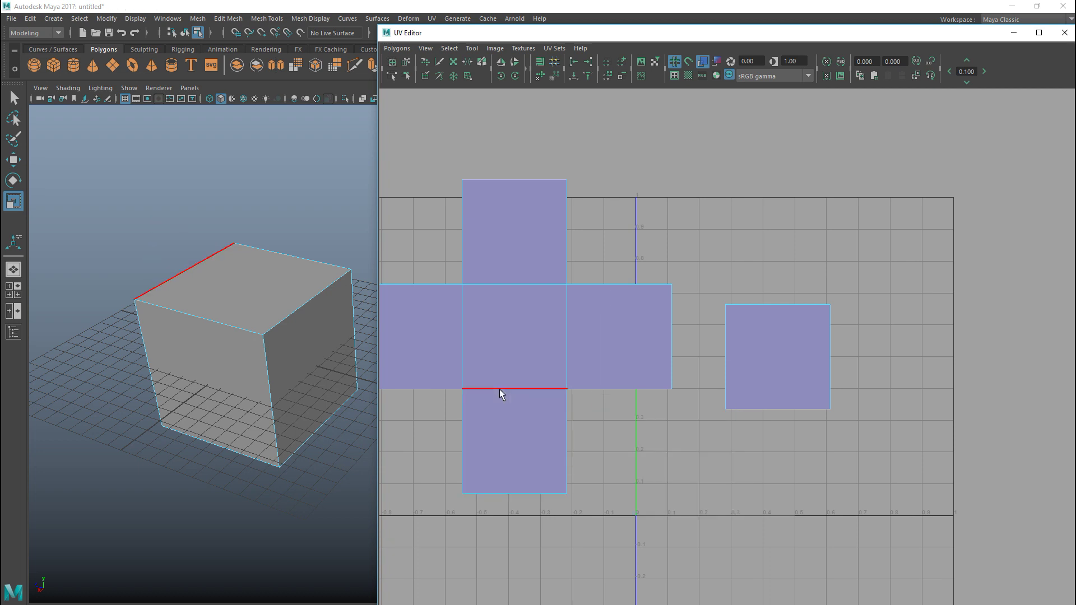
pyautogui.click(252, 419)
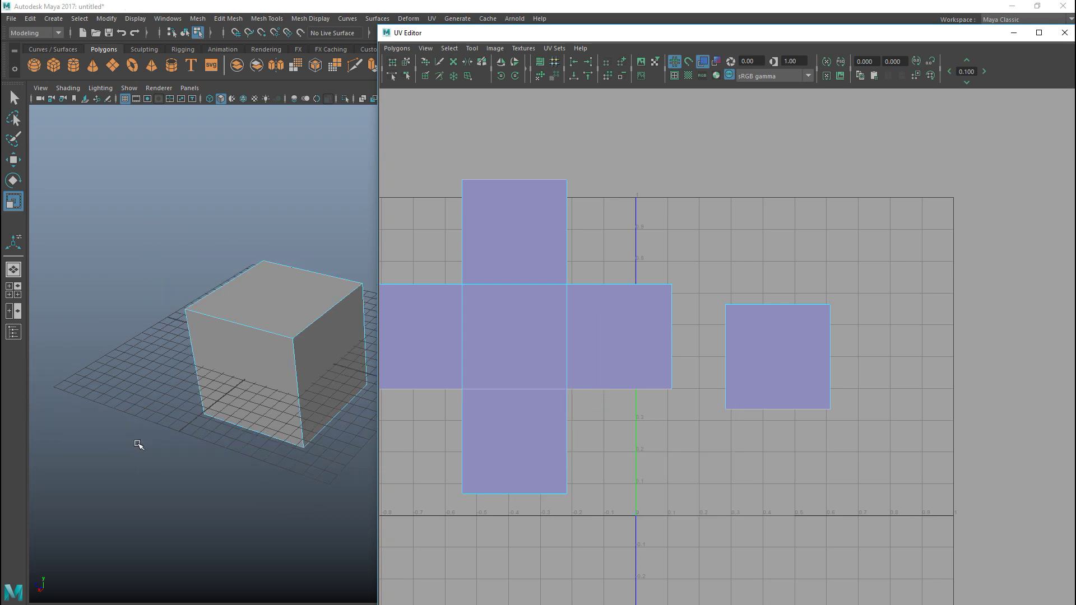
# Select the lower face's bottom edge and Move and Sew the last separate shell
pyautogui.keyDown('alt'); pyautogui.moveTo(154, 439); pyautogui.dragTo(202, 325); pyautogui.keyUp('alt')
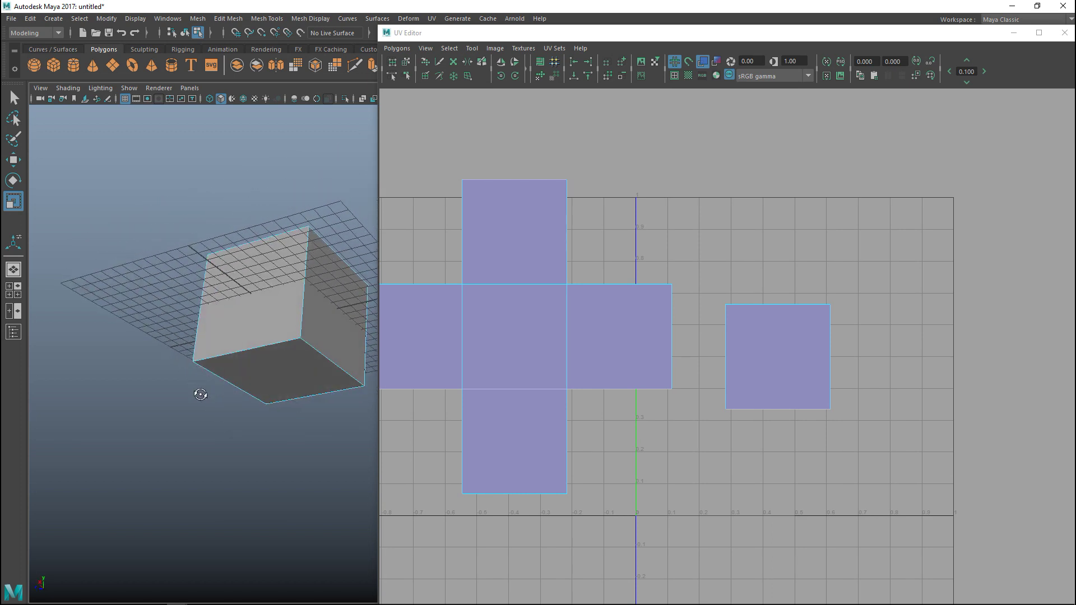
pyautogui.moveTo(513, 470); pyautogui.dragTo(508, 446, button='right')
pyautogui.click(514, 494)
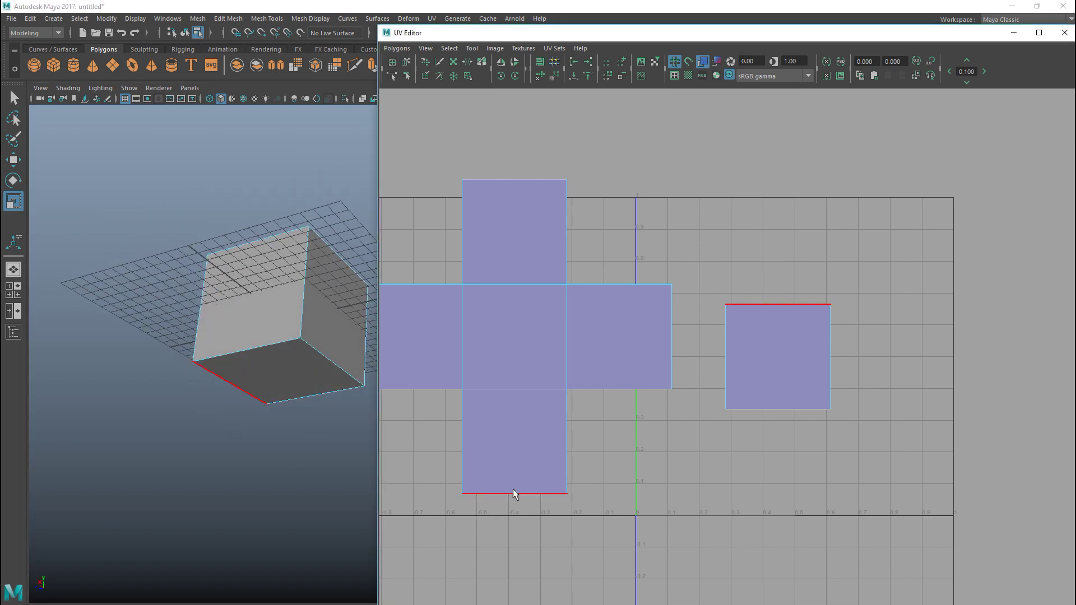
pyautogui.click(513, 492)
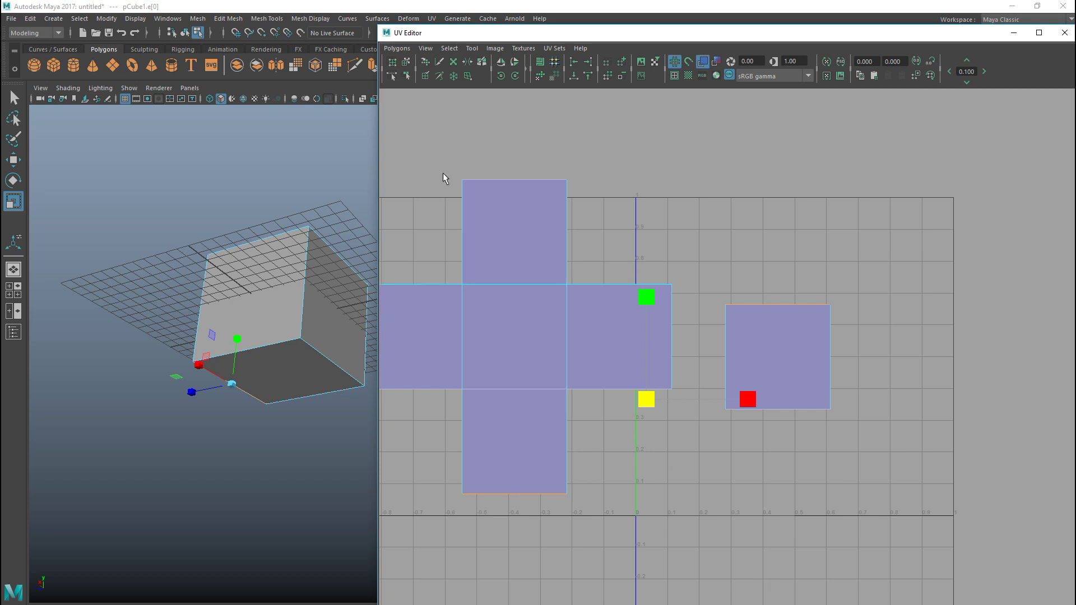
pyautogui.click(393, 47)
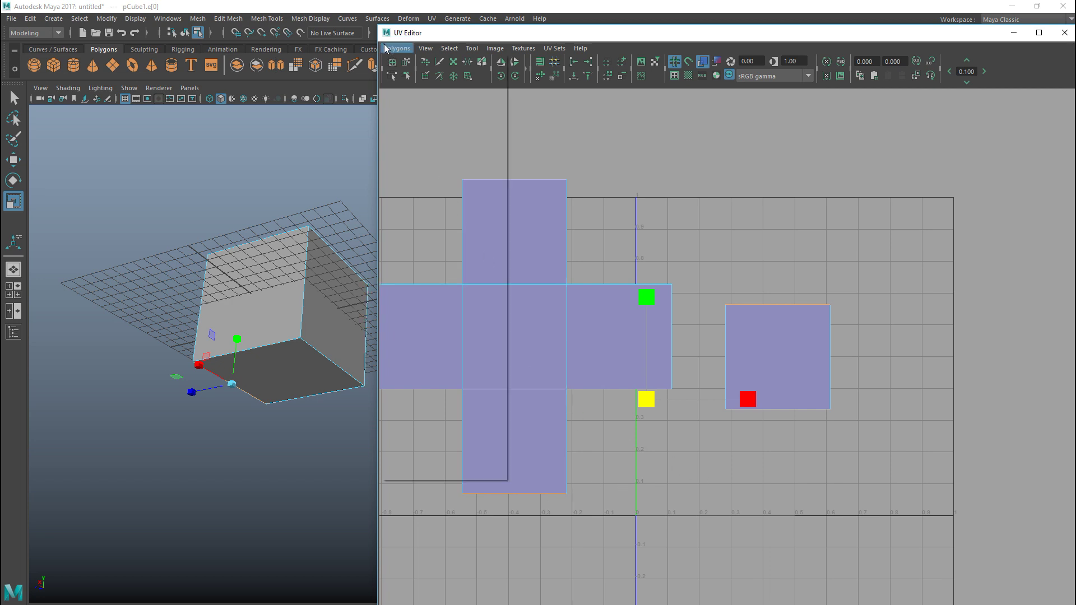
pyautogui.click(471, 439)
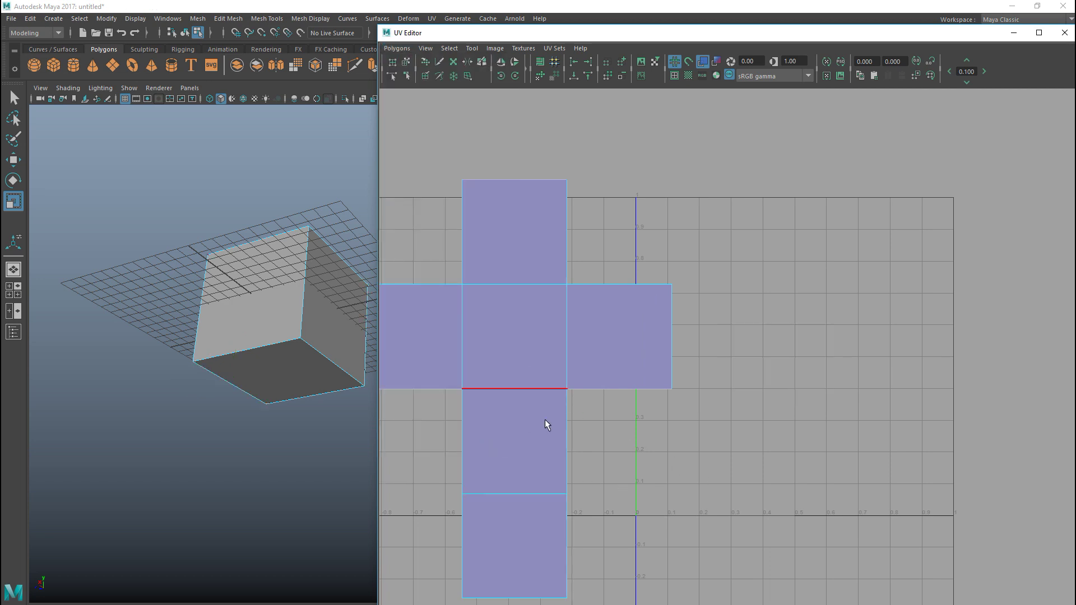
pyautogui.scroll(-3, 547, 425)
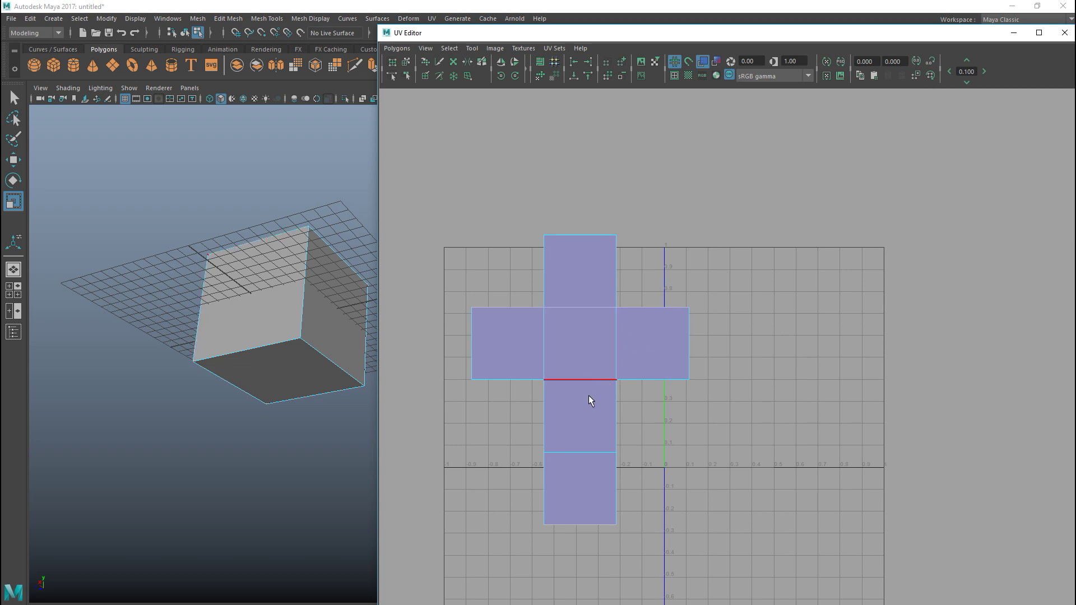
pyautogui.rightClick(578, 363)
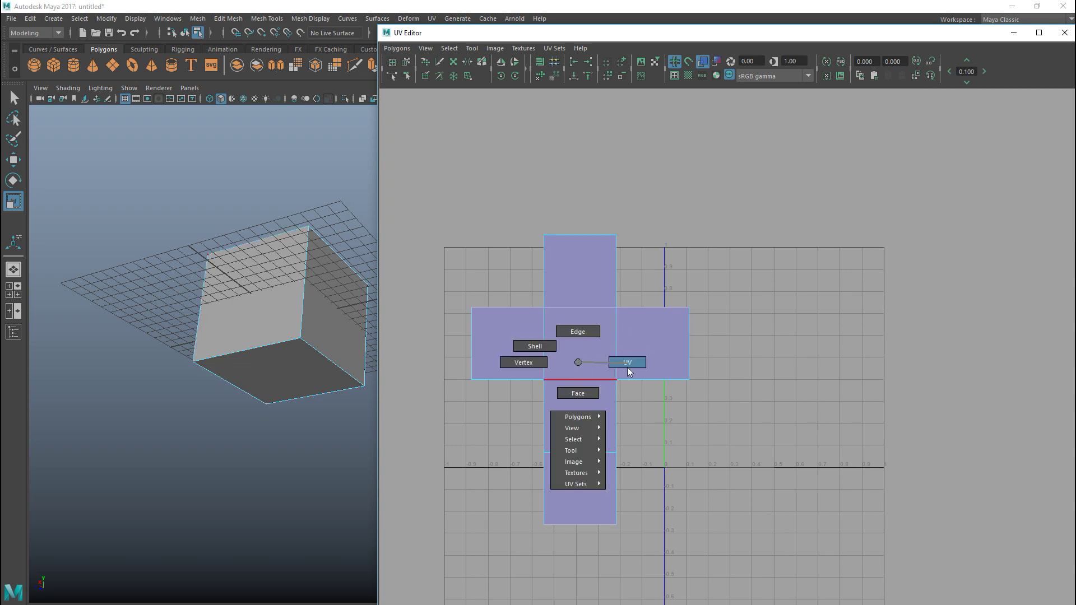
# Switch to Shell selection and select the entire cross-shaped UV shell
pyautogui.click(529, 345)
pyautogui.click(567, 360)
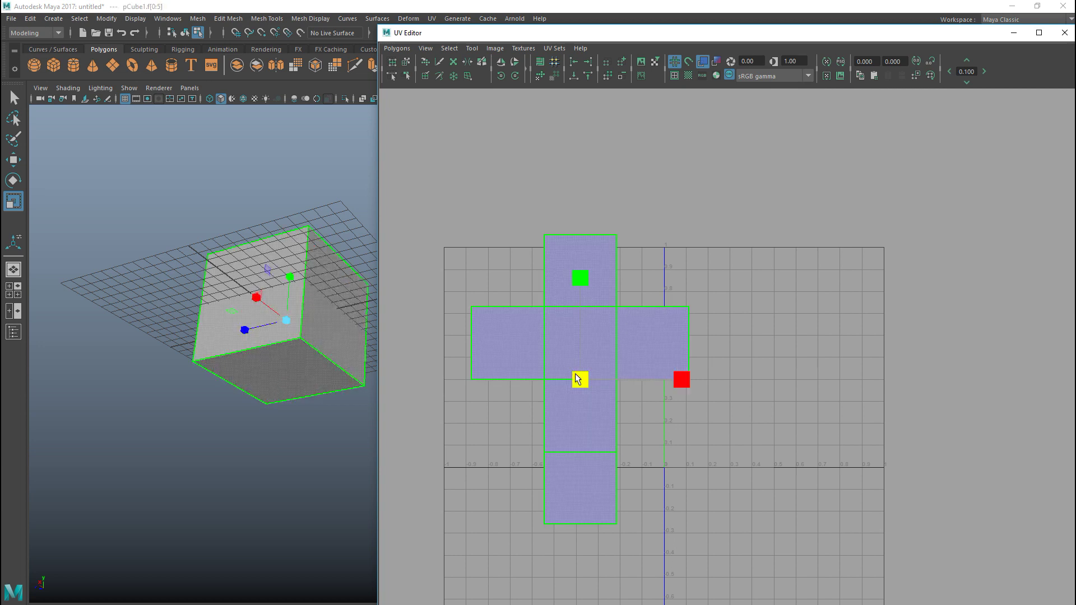
pyautogui.click(713, 420)
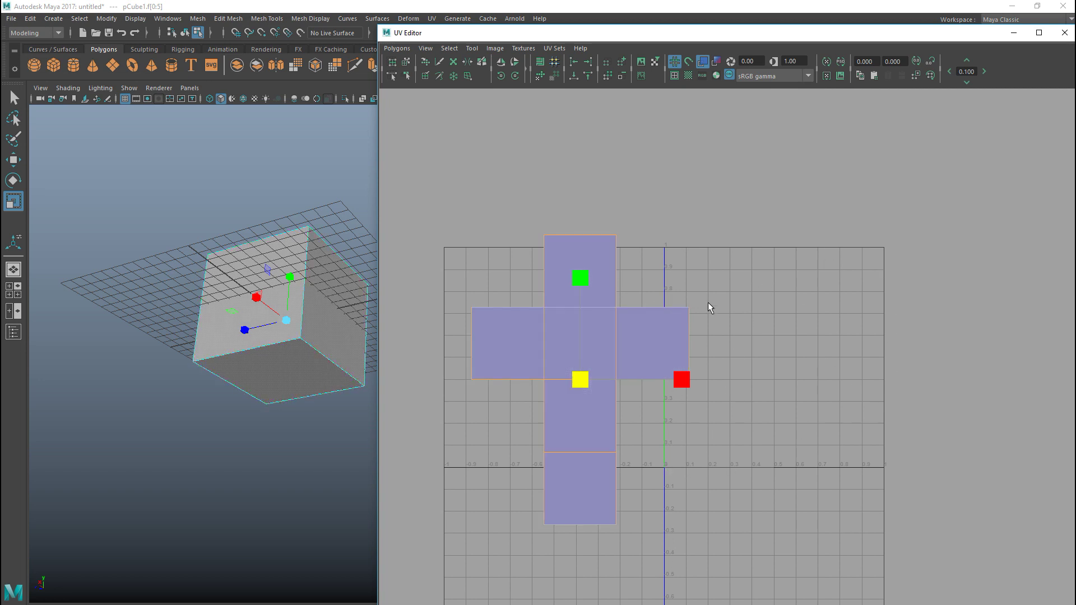
pyautogui.click(396, 48)
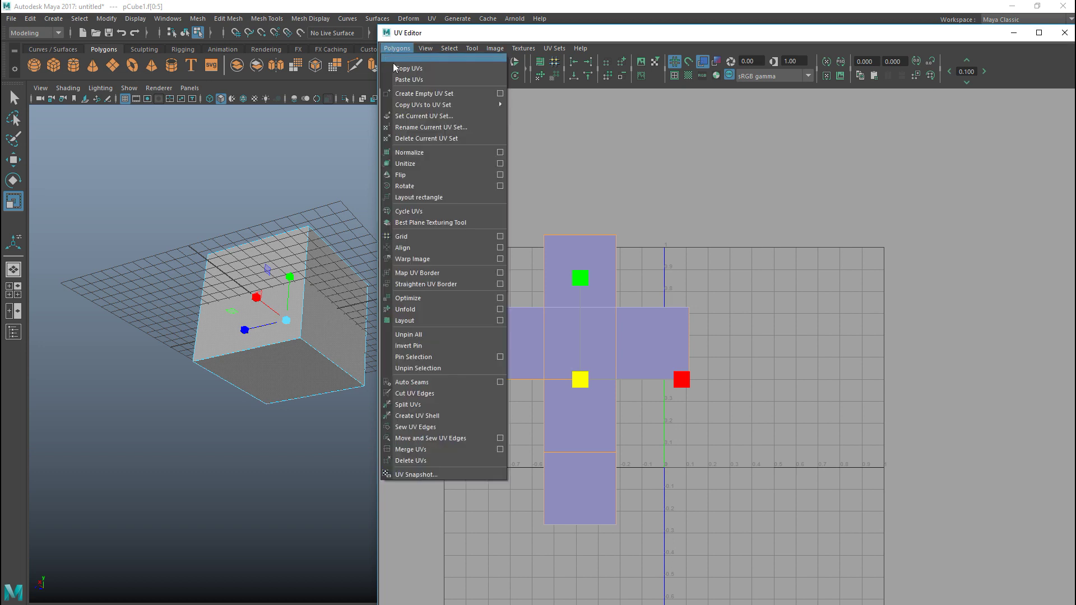
# Apply Polygons > Layout to fit the cross shell inside 0–1 UV space
pyautogui.click(423, 326)
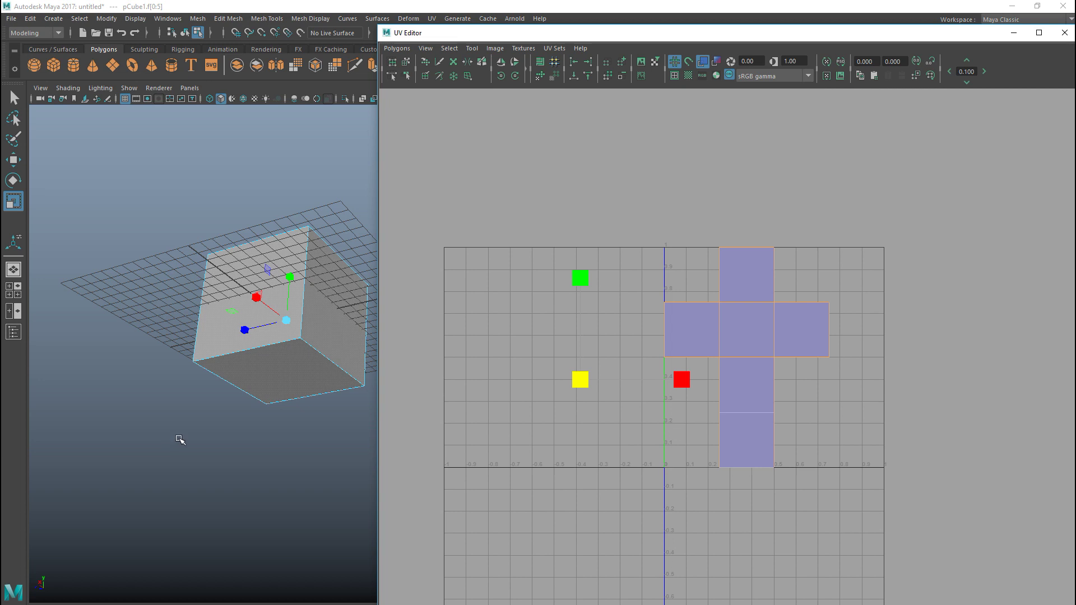
pyautogui.keyDown('alt'); pyautogui.moveTo(220, 401); pyautogui.dragTo(189, 448); pyautogui.keyUp('alt')
pyautogui.moveTo(984, 37); pyautogui.dragTo(829, 57)
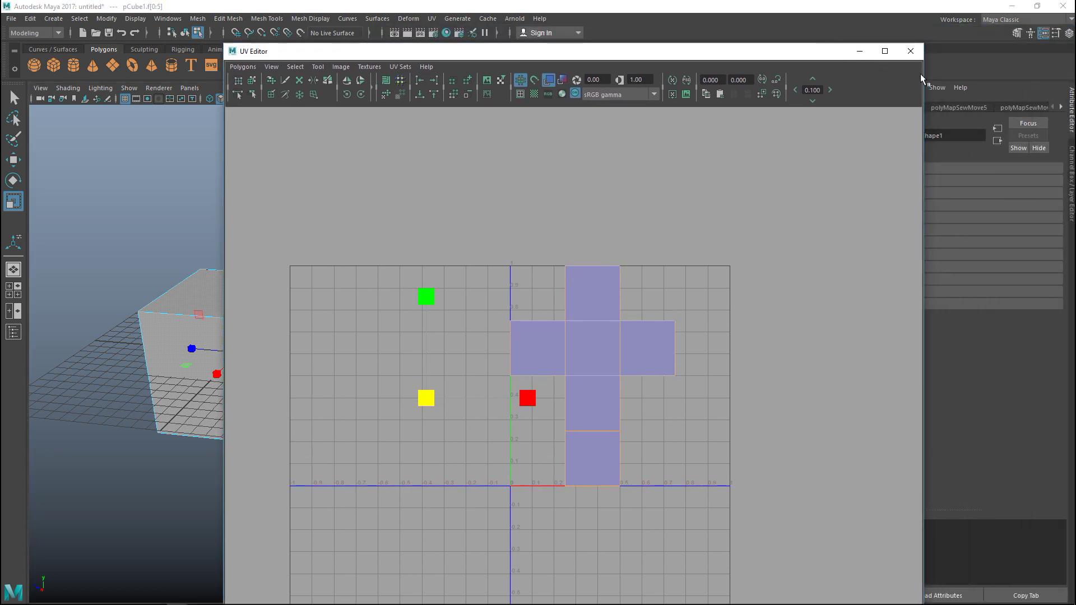
# Close the UV Editor, then extrude the cube's top face and scale it inward
pyautogui.click(915, 53)
pyautogui.keyDown('alt'); pyautogui.moveTo(403, 401); pyautogui.dragTo(557, 449); pyautogui.keyUp('alt')
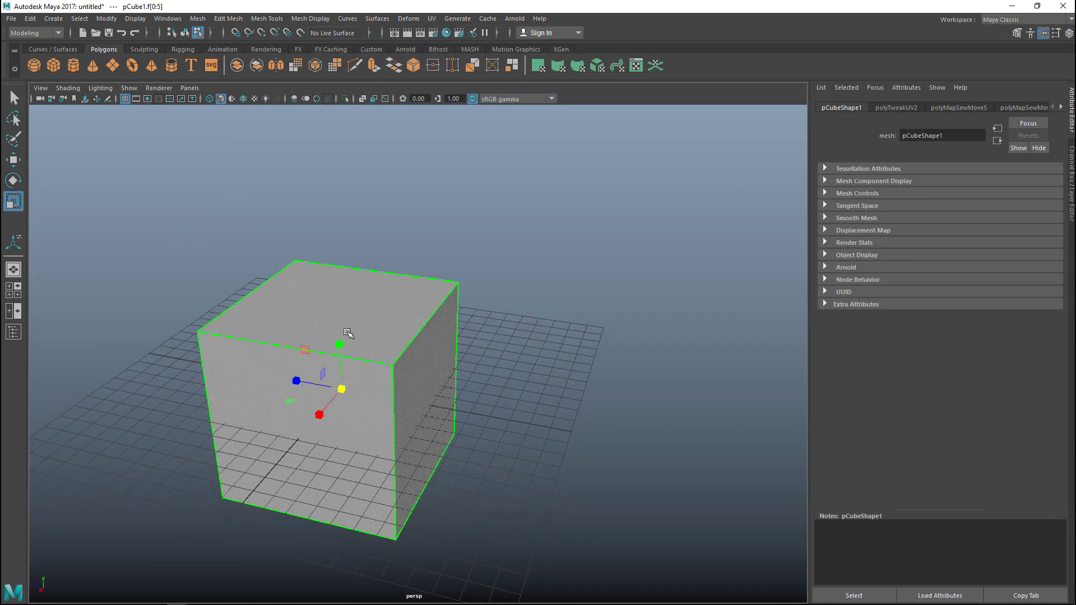
pyautogui.moveTo(338, 271); pyautogui.dragTo(338, 305, button='right')
pyautogui.click(360, 303)
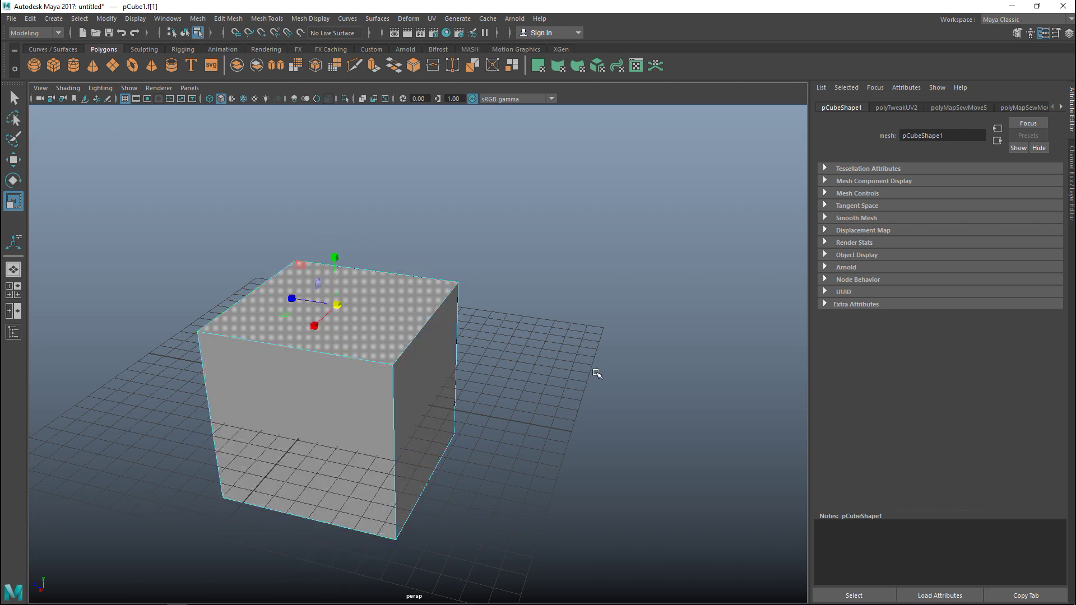
pyautogui.hotkey('ctrl', 'e')
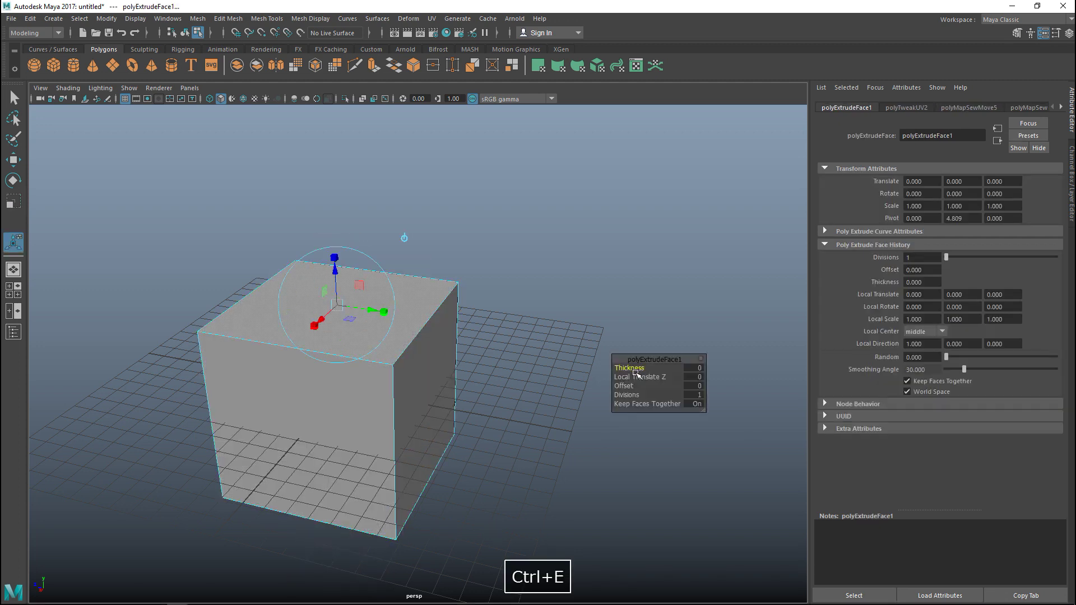
pyautogui.press('r')
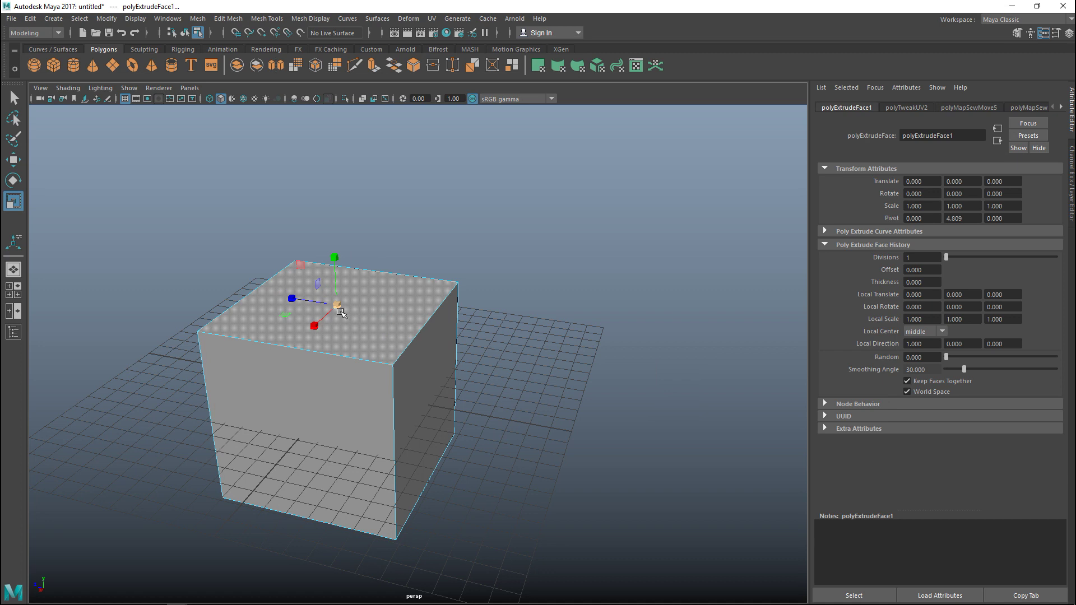
pyautogui.moveTo(338, 306); pyautogui.dragTo(264, 306)
# Extrude the inset face and raise it vertically into a narrow neck
pyautogui.hotkey('ctrl', 'e')
pyautogui.press('w')
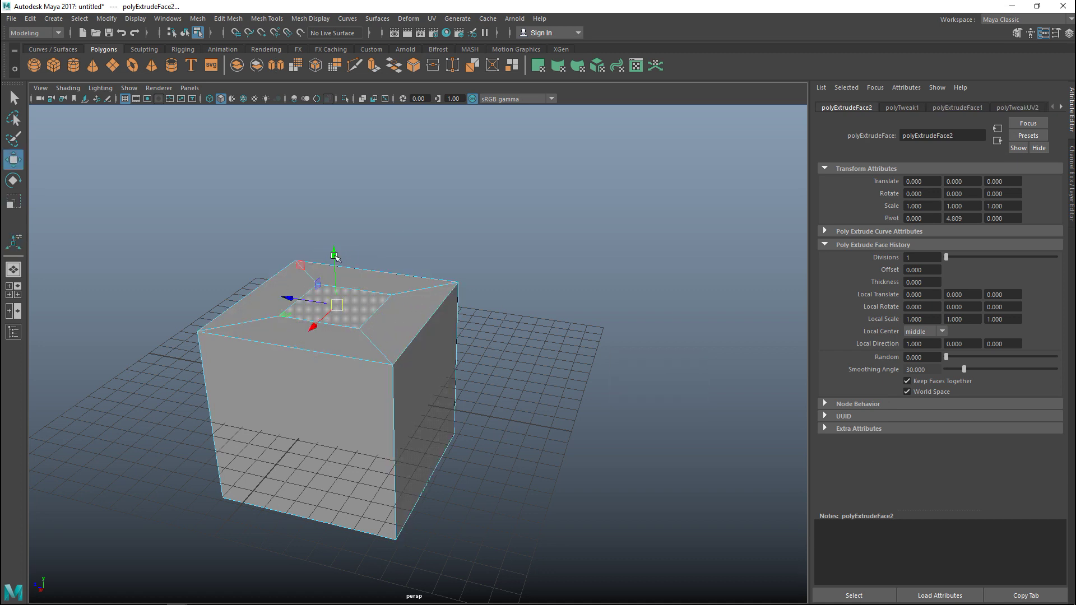
pyautogui.click(334, 253)
pyautogui.moveTo(334, 253); pyautogui.dragTo(342, 171)
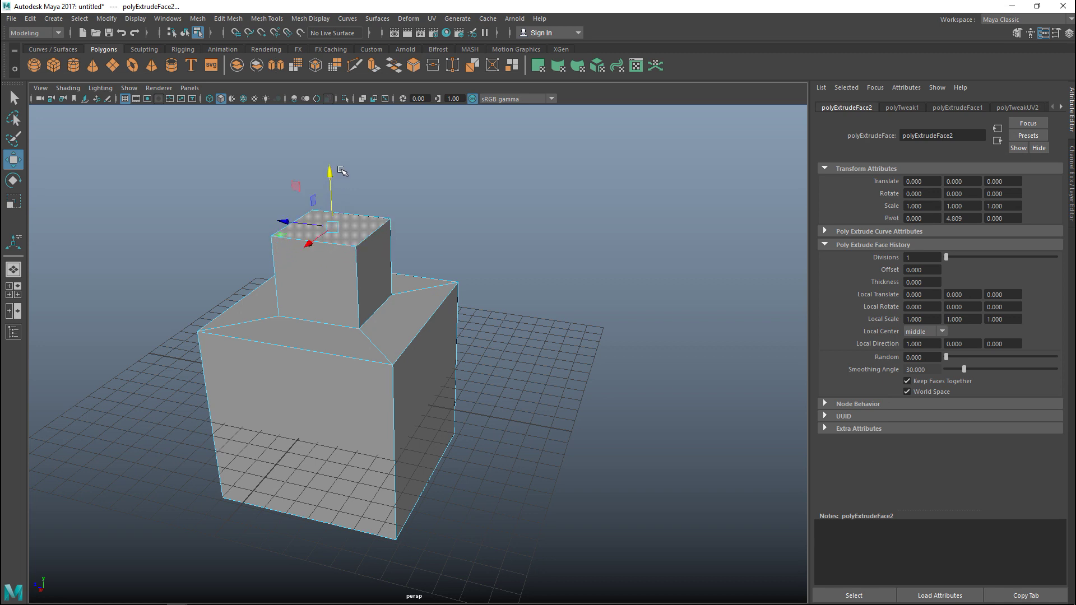
# Extrude the neck's top, scale it out into a wide slab and raise it
pyautogui.hotkey('ctrl', 'e')
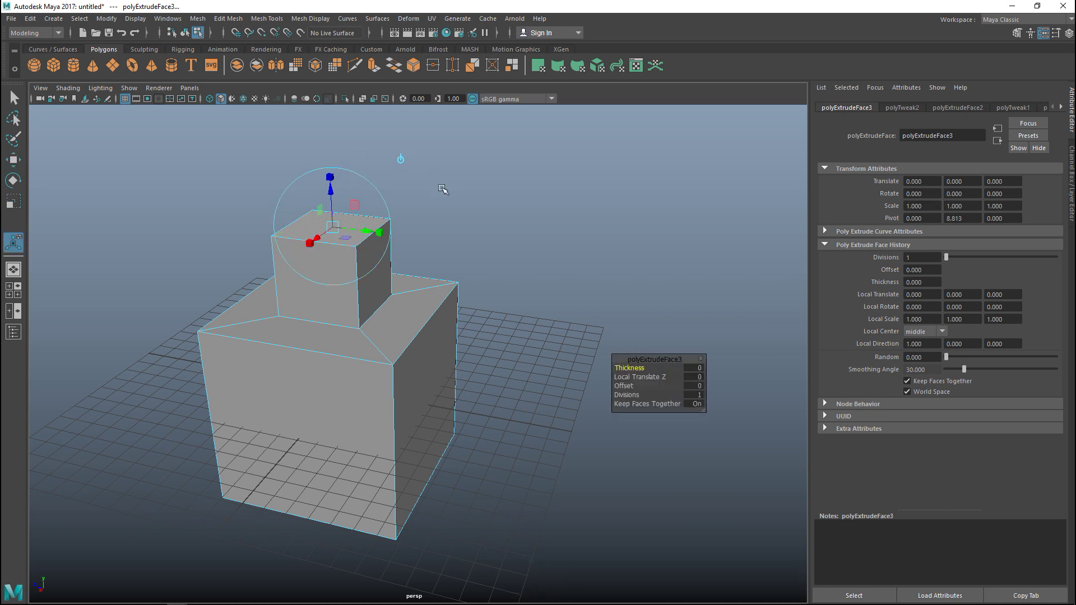
pyautogui.press('r')
pyautogui.moveTo(336, 229); pyautogui.dragTo(482, 261)
pyautogui.press('w')
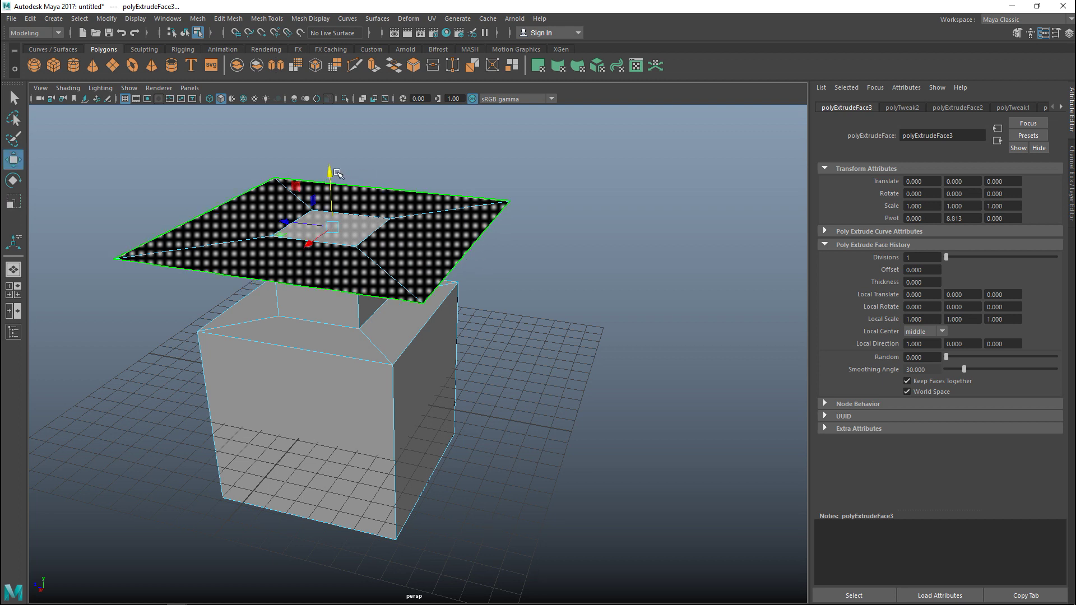
pyautogui.moveTo(335, 173); pyautogui.dragTo(337, 147)
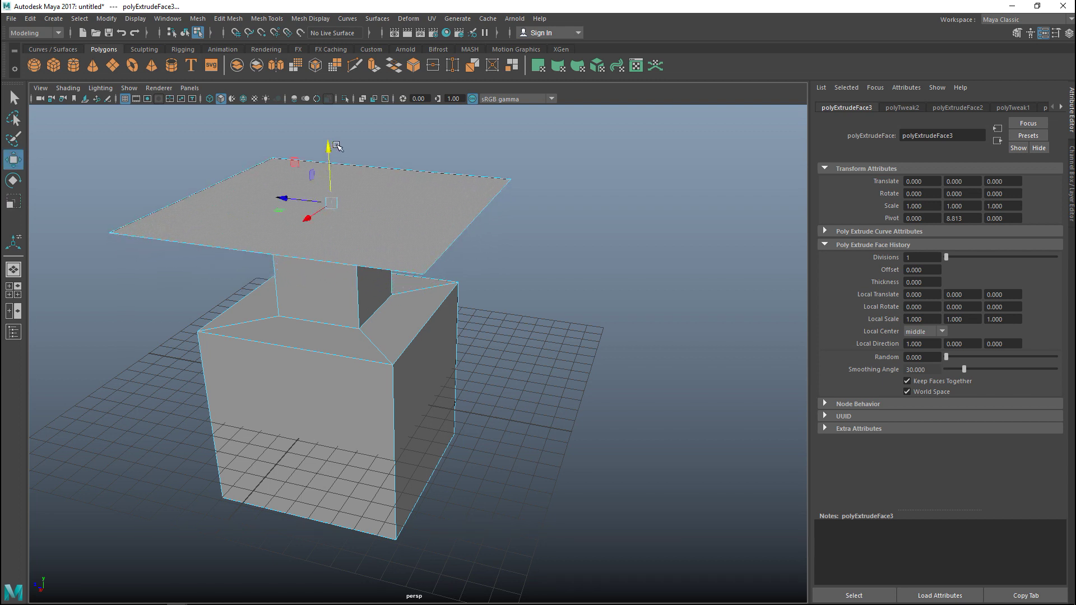
# Extrude the slab face once more and raise it to thicken the cap
pyautogui.hotkey('ctrl', 'e')
pyautogui.press('w')
pyautogui.moveTo(328, 151); pyautogui.dragTo(327, 107)
pyautogui.click(586, 301)
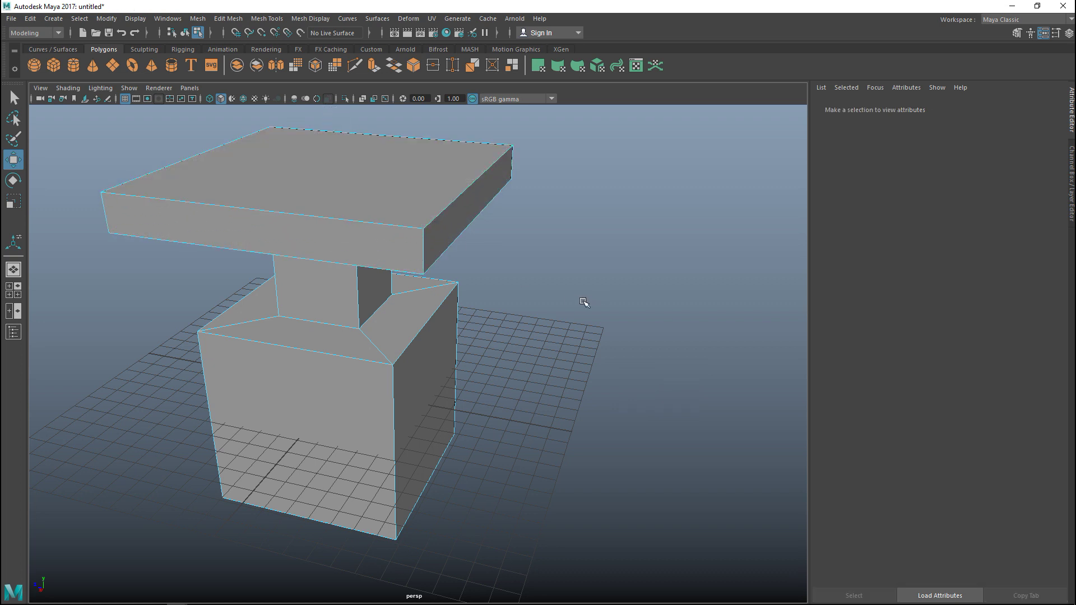
pyautogui.scroll(-3, 578, 313)
# Orbit around the extruded model to inspect the neck and slab cap
pyautogui.keyDown('alt'); pyautogui.moveTo(577, 318); pyautogui.dragTo(355, 313); pyautogui.keyUp('alt')
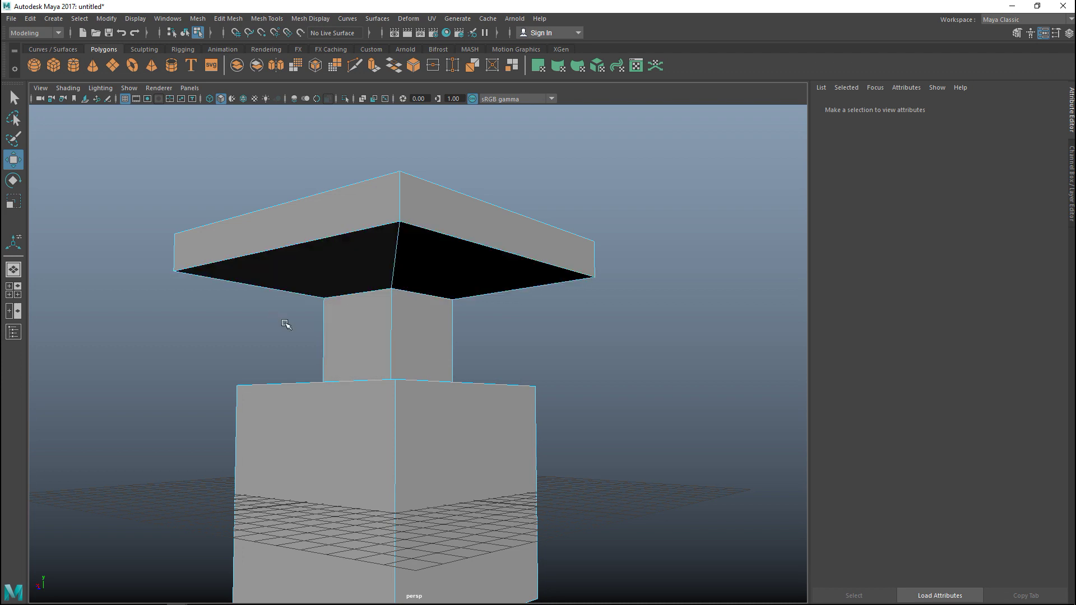
pyautogui.keyDown('alt'); pyautogui.moveTo(547, 353); pyautogui.dragTo(529, 368); pyautogui.keyUp('alt')
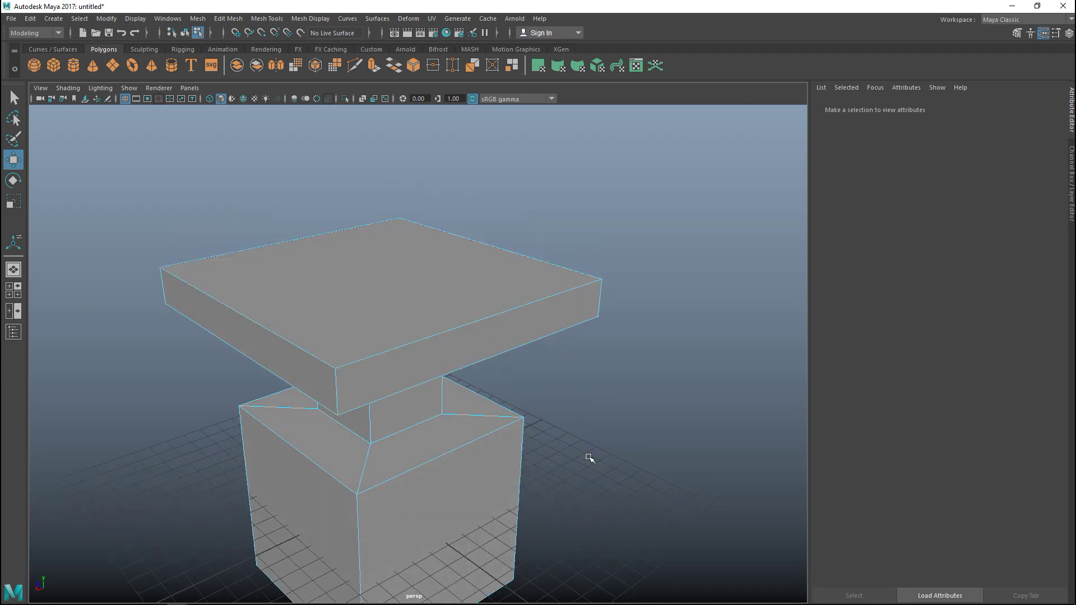
pyautogui.keyDown('alt'); pyautogui.moveTo(588, 456); pyautogui.dragTo(561, 306, button='middle'); pyautogui.keyUp('alt')
pyautogui.keyDown('alt'); pyautogui.moveTo(596, 312); pyautogui.dragTo(633, 309); pyautogui.keyUp('alt')
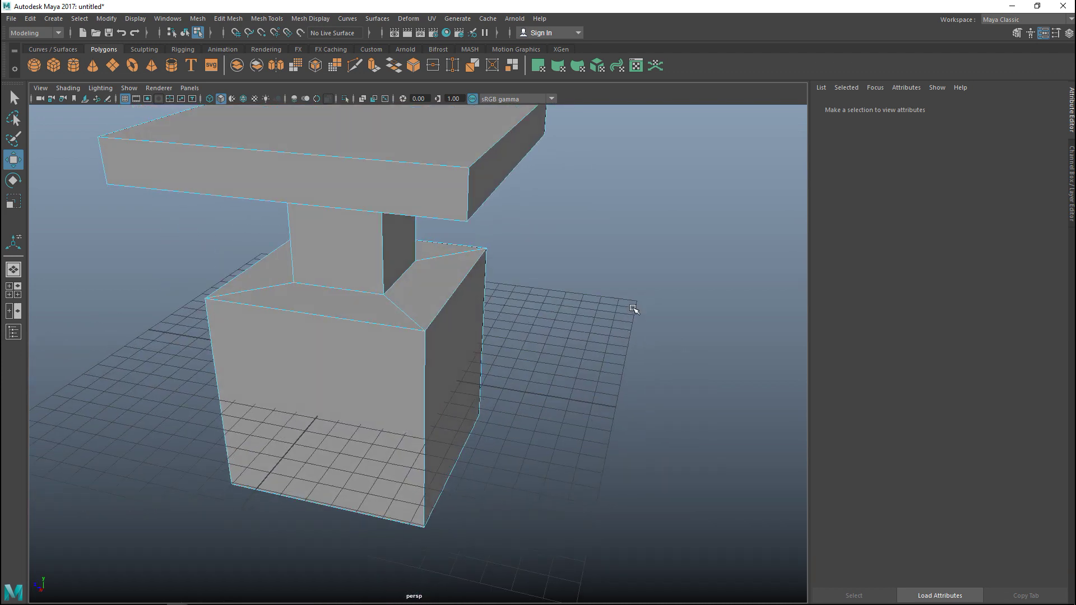
pyautogui.keyDown('alt'); pyautogui.moveTo(523, 366); pyautogui.dragTo(555, 409); pyautogui.keyUp('alt')
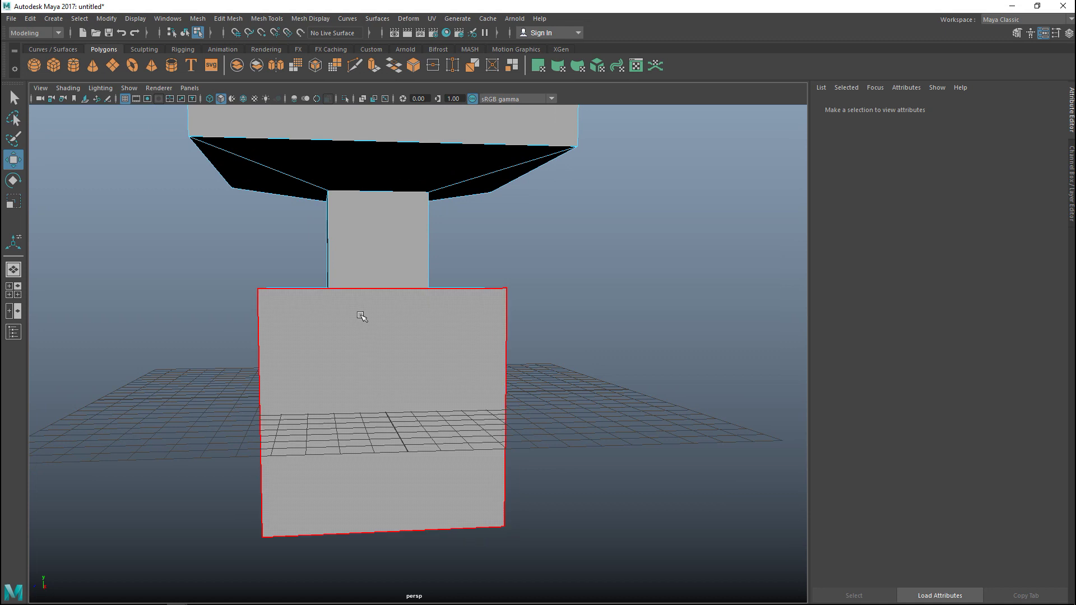
pyautogui.moveTo(360, 271); pyautogui.dragTo(340, 297, button='right')
# Box-select the model's faces, clear them, and return to object selection mode
pyautogui.moveTo(108, 198); pyautogui.dragTo(651, 602)
pyautogui.click(644, 381)
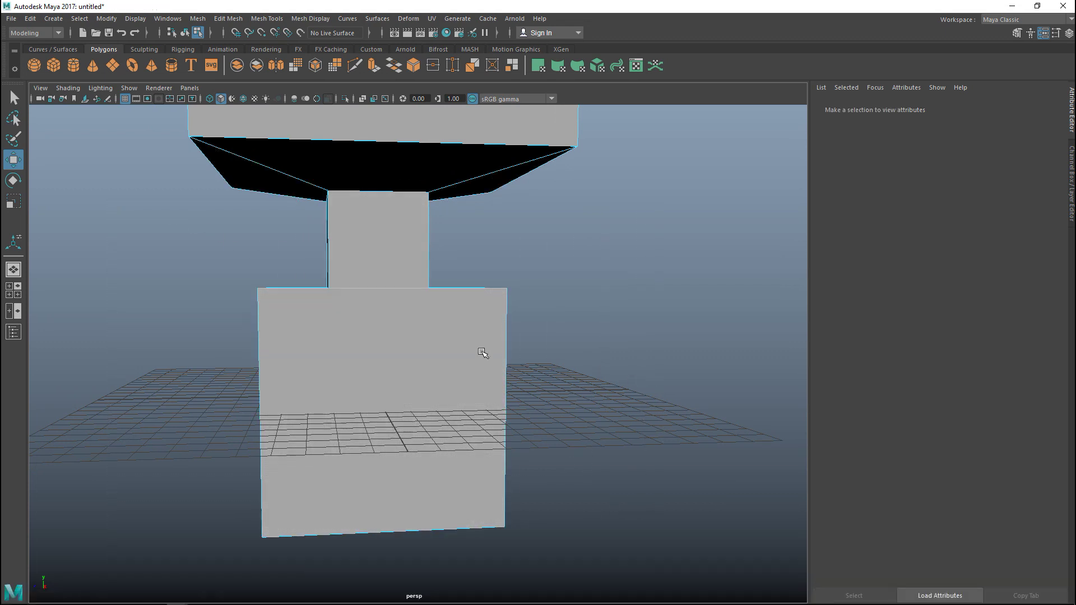
pyautogui.keyDown('alt'); pyautogui.moveTo(204, 245); pyautogui.dragTo(685, 557); pyautogui.keyUp('alt')
pyautogui.keyDown('alt'); pyautogui.moveTo(141, 356); pyautogui.dragTo(414, 355); pyautogui.keyUp('alt')
pyautogui.keyDown('alt'); pyautogui.moveTo(414, 355); pyautogui.dragTo(273, 392, button='middle'); pyautogui.keyUp('alt')
pyautogui.keyDown('alt'); pyautogui.moveTo(273, 392); pyautogui.dragTo(480, 385); pyautogui.keyUp('alt')
pyautogui.moveTo(415, 184); pyautogui.dragTo(465, 168, button='right')
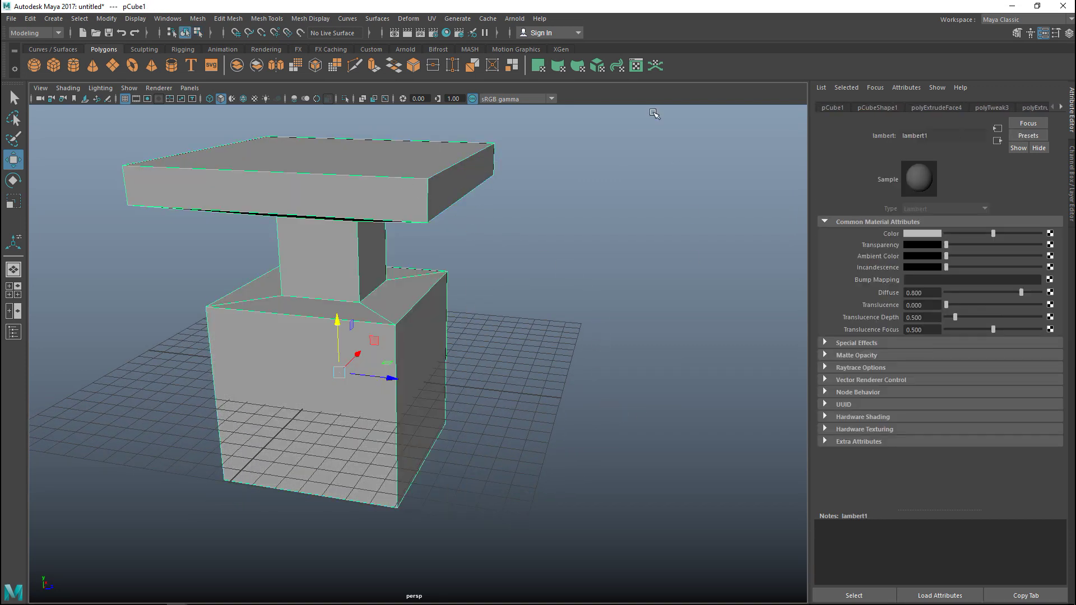
# Apply an automatic UV projection to the model and open the UV Editor on its shells
pyautogui.click(431, 19)
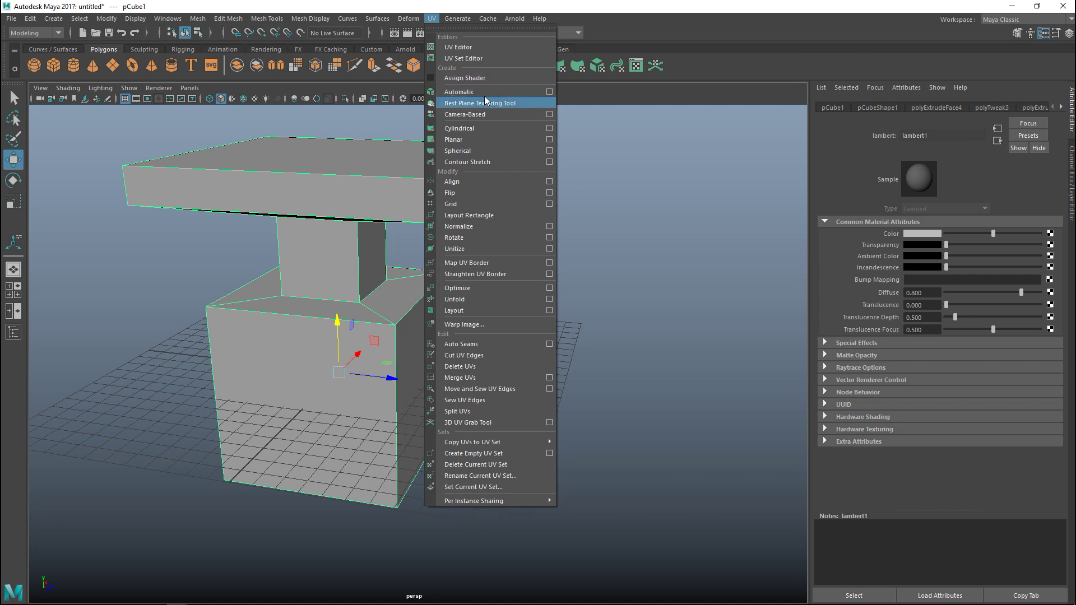
pyautogui.click(473, 92)
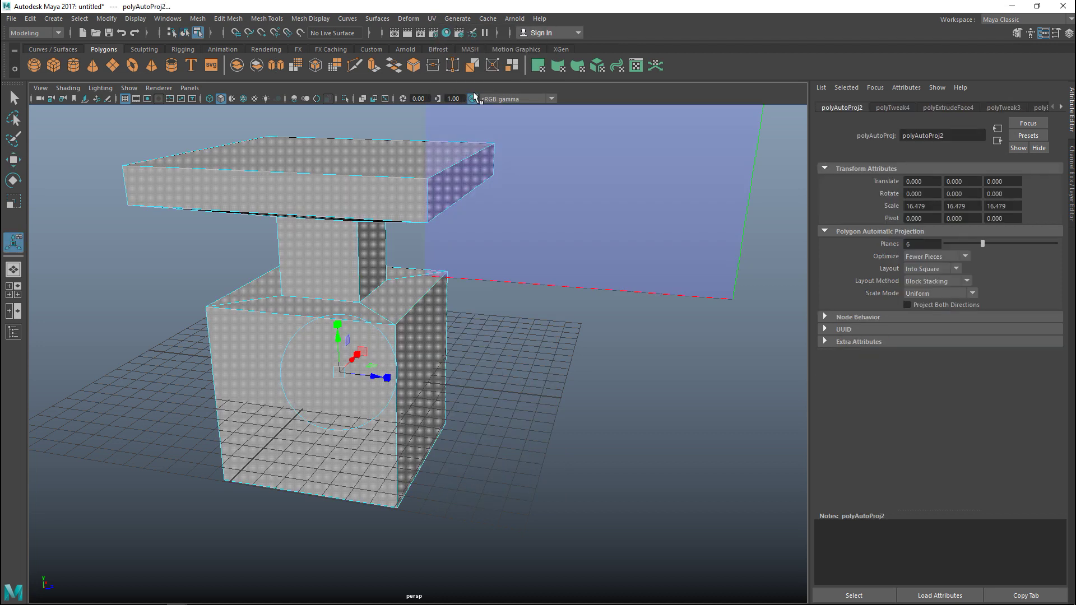
pyautogui.click(429, 19)
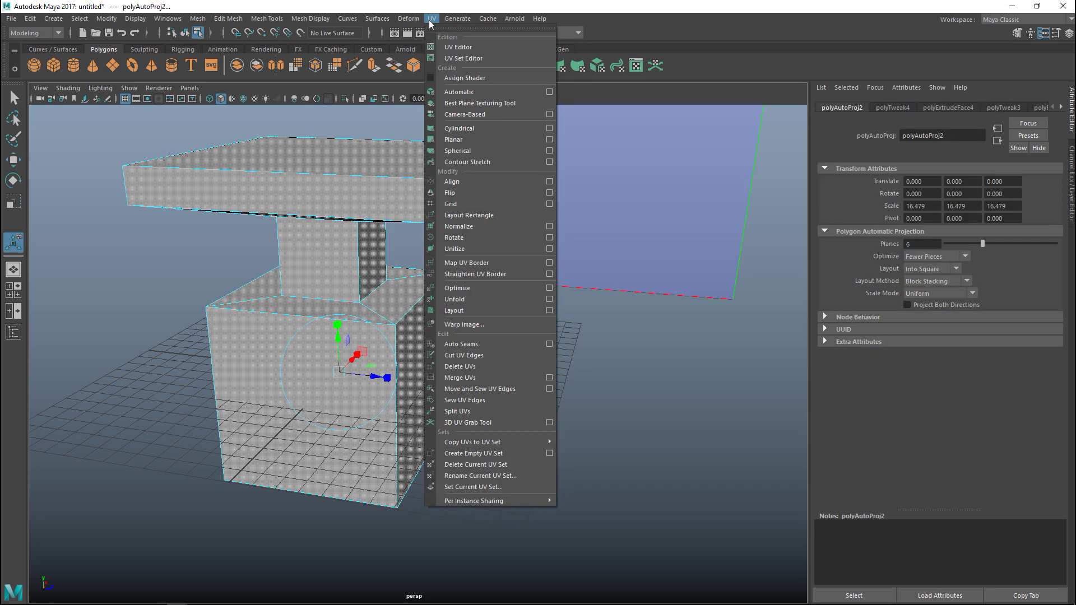
pyautogui.click(482, 48)
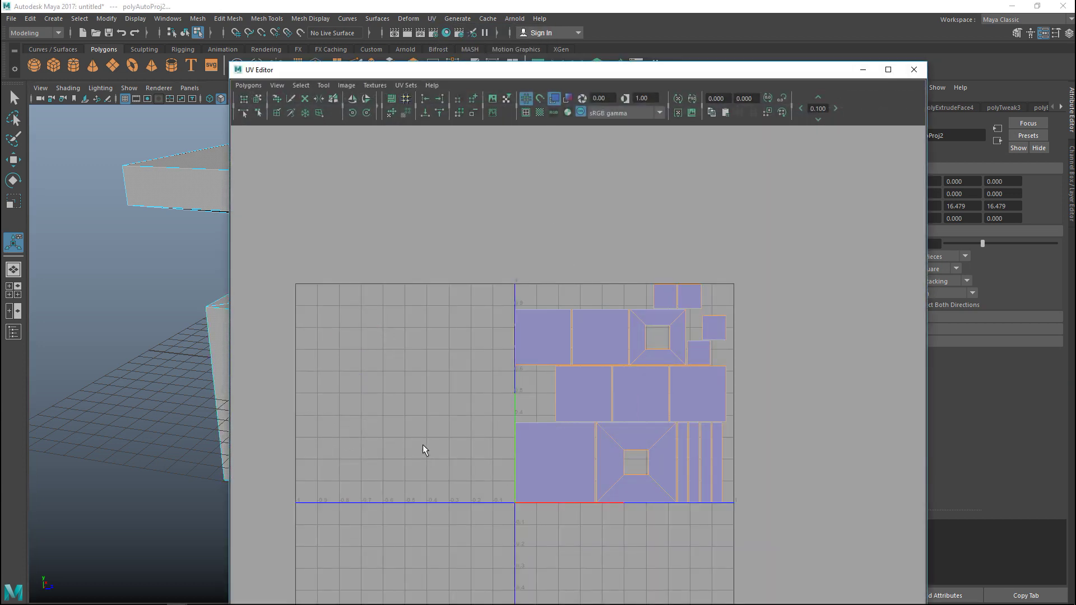
pyautogui.keyDown('alt'); pyautogui.moveTo(350, 407); pyautogui.dragTo(463, 310, button='middle'); pyautogui.keyUp('alt')
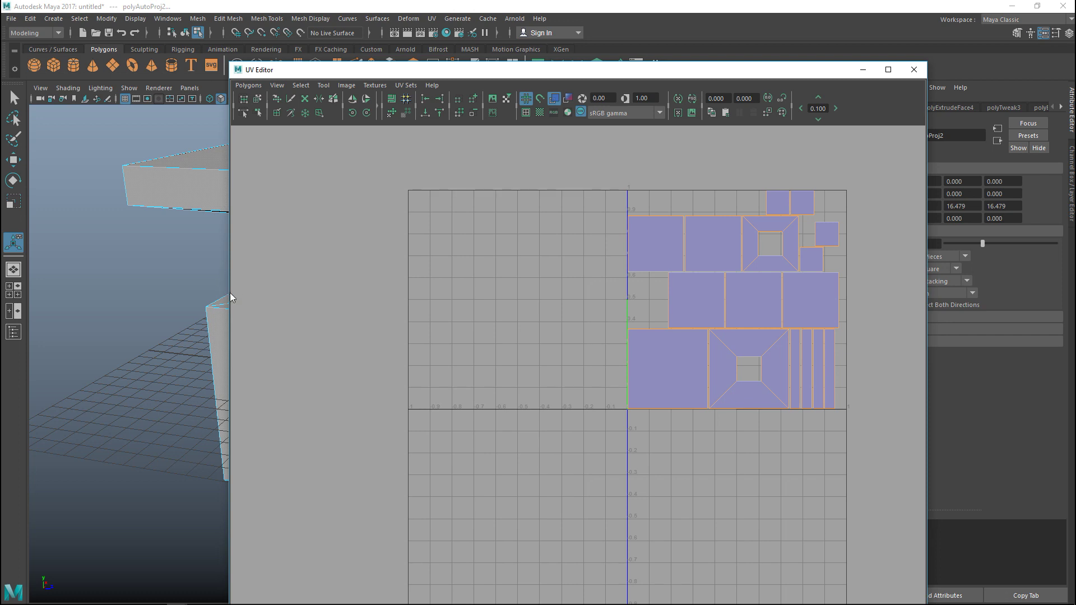
# Place the UV Editor beside the 3D view and frame all the new UV shells
pyautogui.moveTo(228, 280); pyautogui.dragTo(559, 283)
pyautogui.scroll(-5, 329, 416)
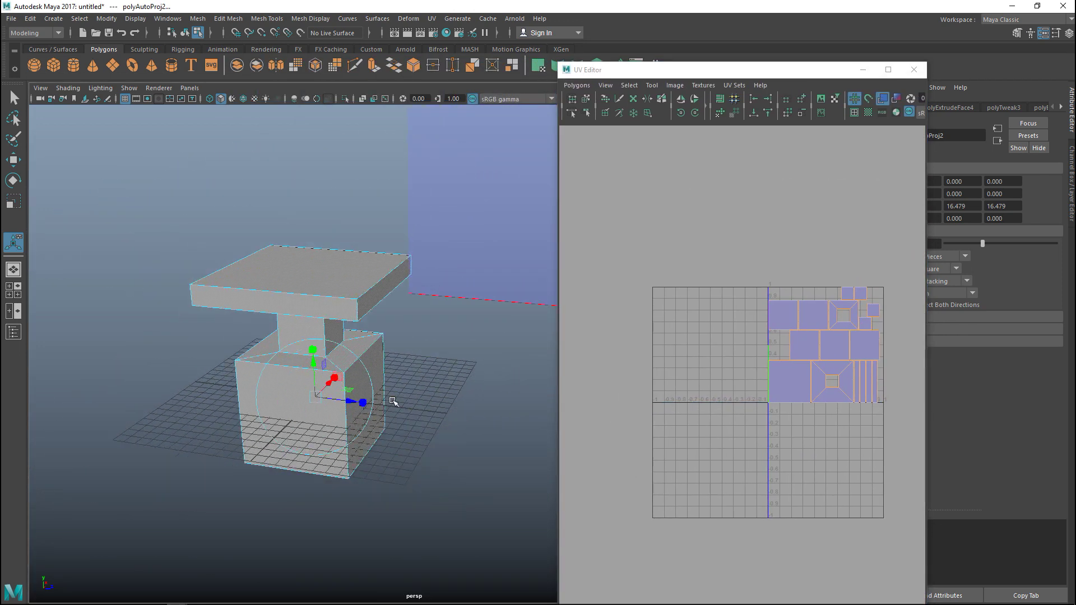
pyautogui.keyDown('alt'); pyautogui.moveTo(413, 444); pyautogui.dragTo(418, 435); pyautogui.keyUp('alt')
pyautogui.scroll(6, 393, 414)
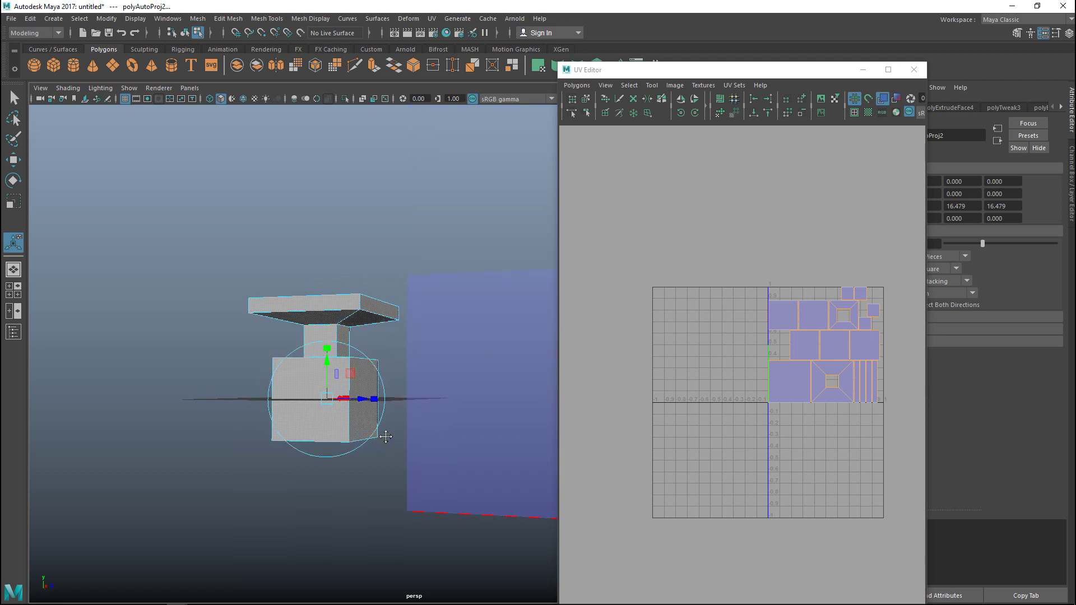
pyautogui.keyDown('alt'); pyautogui.moveTo(357, 406); pyautogui.dragTo(512, 415); pyautogui.keyUp('alt')
pyautogui.scroll(6, 726, 326)
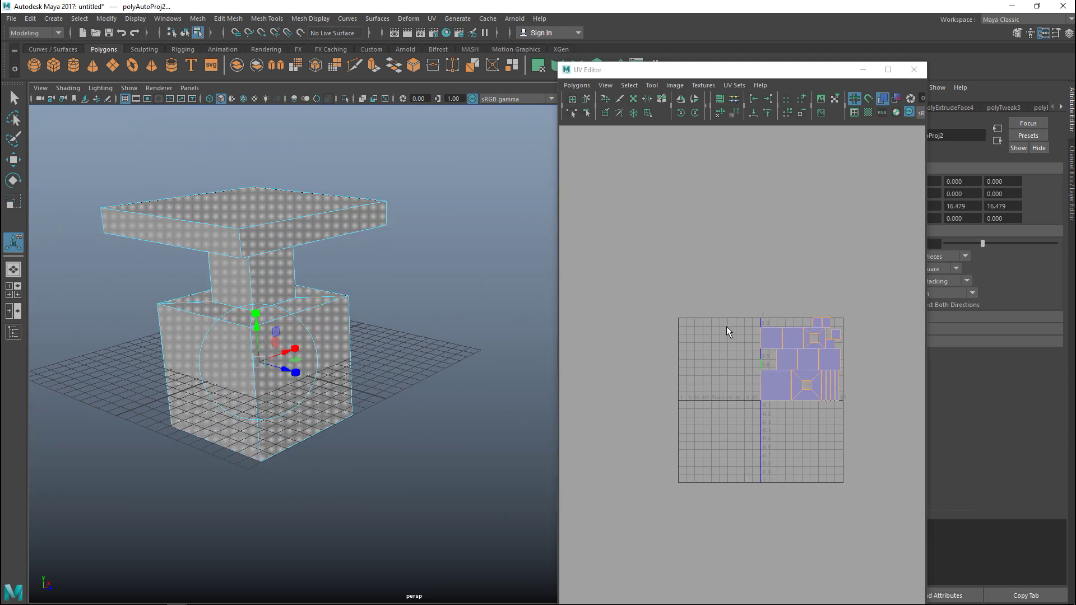
pyautogui.keyDown('alt'); pyautogui.moveTo(726, 326); pyautogui.dragTo(563, 412, button='middle'); pyautogui.keyUp('alt')
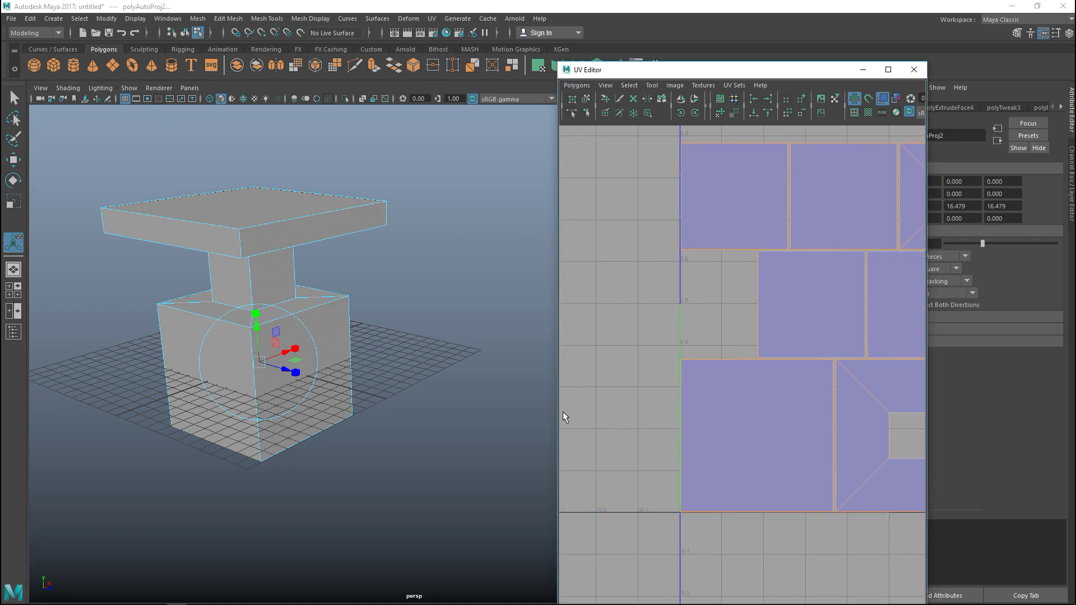
pyautogui.moveTo(554, 333); pyautogui.dragTo(423, 336)
pyautogui.scroll(-3, 556, 339)
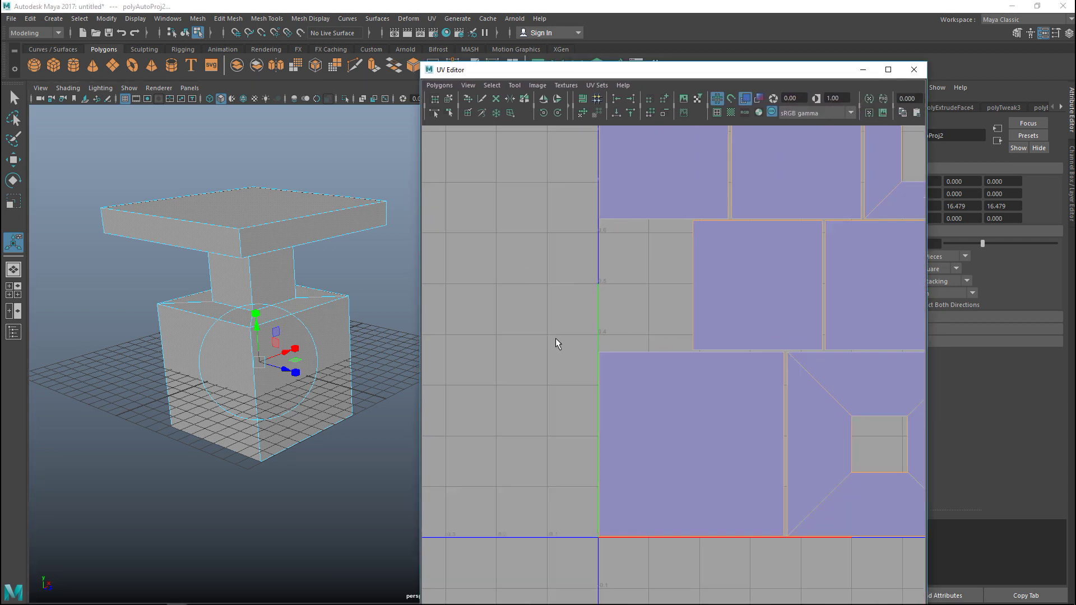
pyautogui.scroll(-2, 555, 342)
pyautogui.keyDown('alt'); pyautogui.moveTo(566, 351); pyautogui.dragTo(517, 364, button='middle'); pyautogui.keyUp('alt')
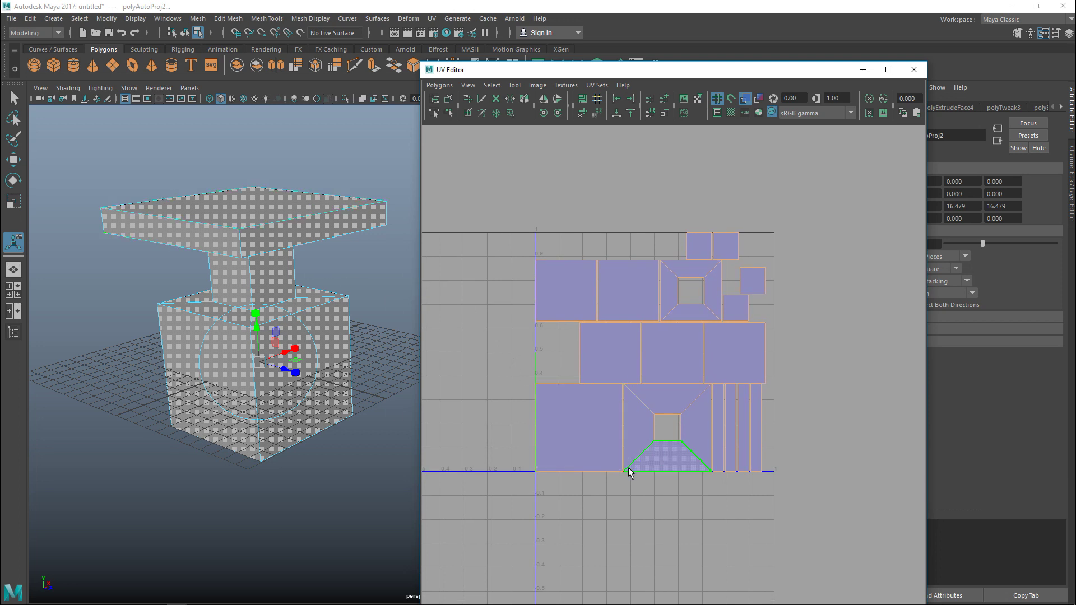
# Select the top face's UV shell and move it out into negative U space
pyautogui.moveTo(569, 428); pyautogui.dragTo(522, 415, button='right')
pyautogui.click(576, 428)
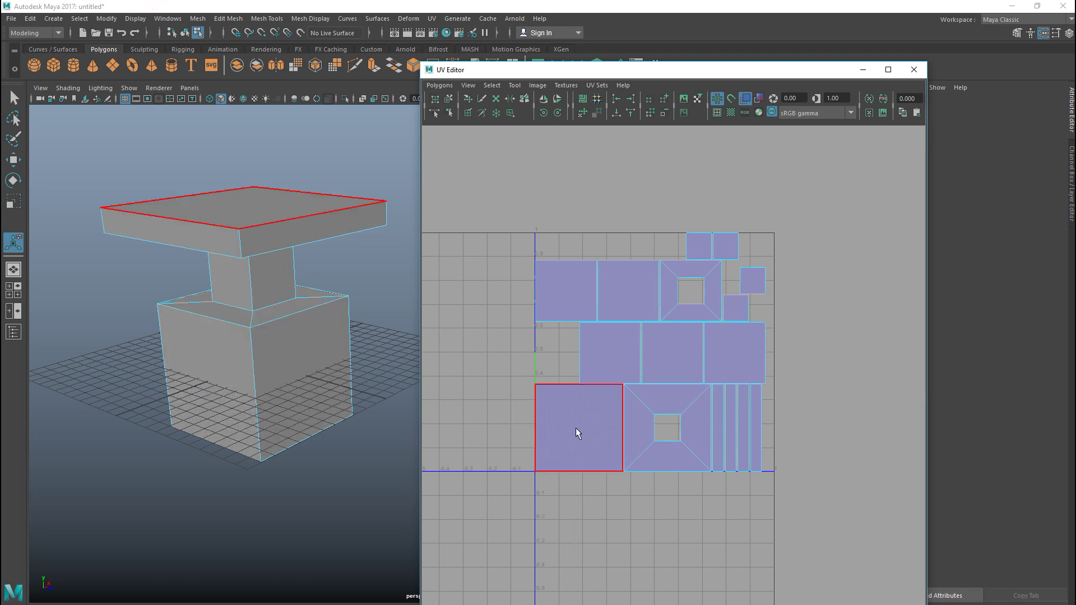
pyautogui.click(576, 428)
pyautogui.scroll(-2, 591, 442)
pyautogui.press('w')
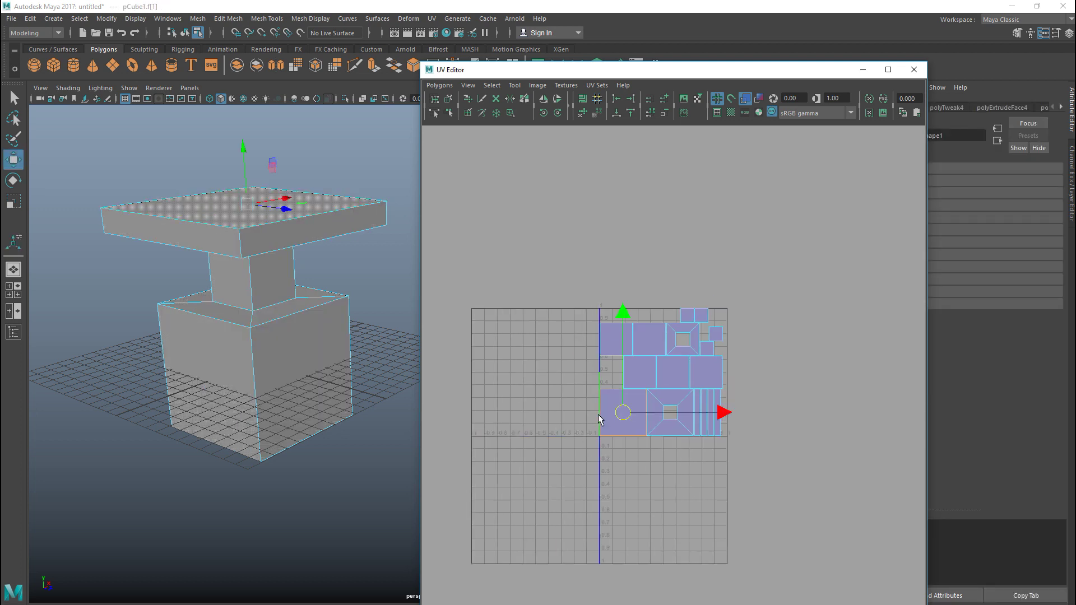
pyautogui.moveTo(622, 415); pyautogui.dragTo(529, 359)
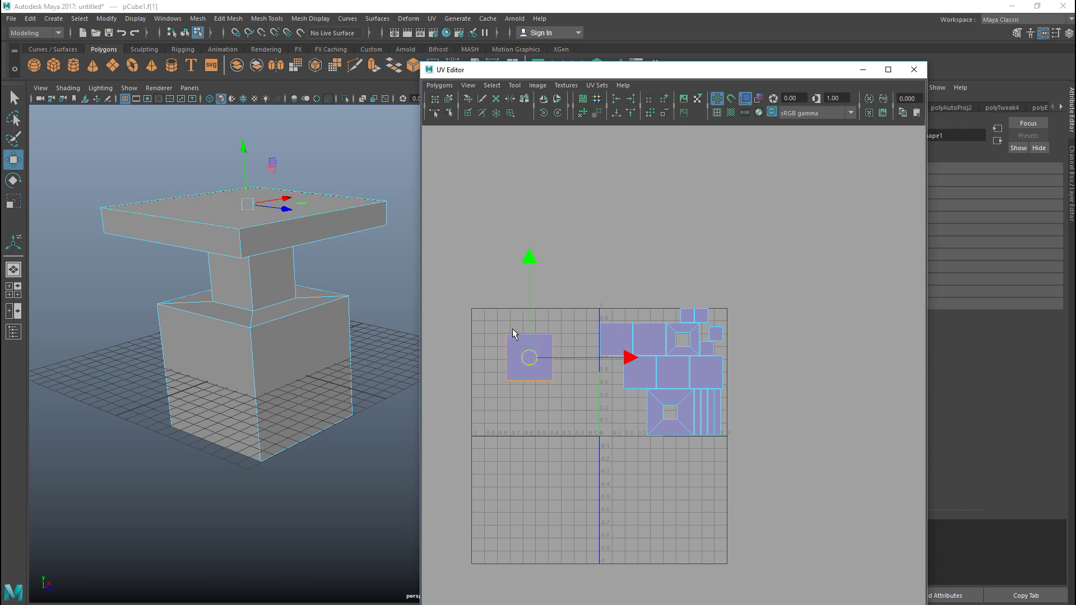
# Move and sew a flap onto the top edge of the slab's square shell
pyautogui.moveTo(515, 335); pyautogui.dragTo(512, 314, button='right')
pyautogui.click(515, 335)
pyautogui.click(522, 339)
pyautogui.click(439, 85)
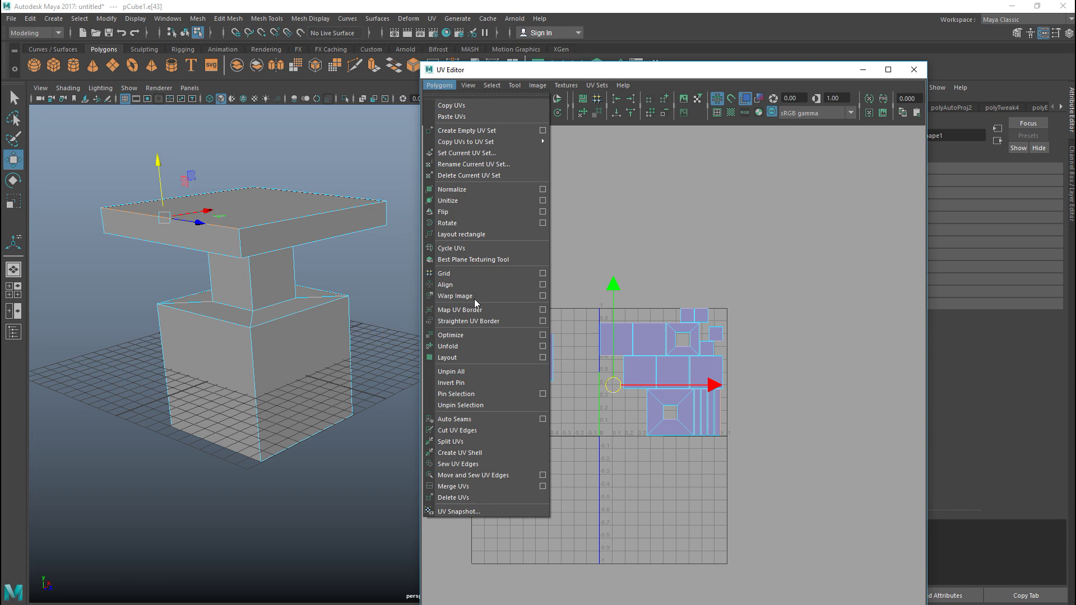
pyautogui.click(501, 475)
# Sew the lower flap onto the square's matching edge with Move and Sew
pyautogui.click(511, 366)
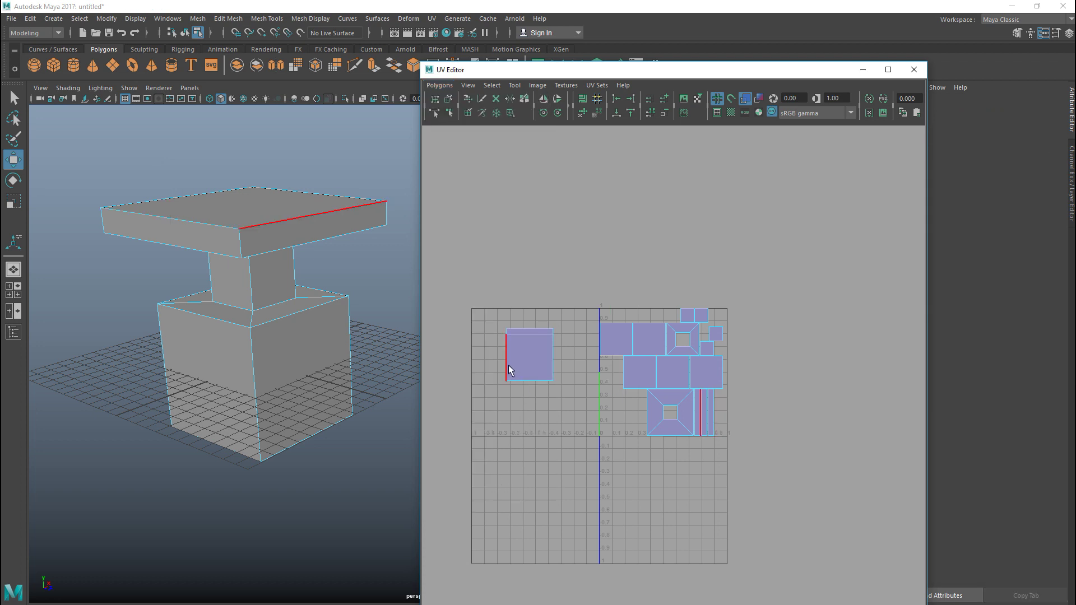
pyautogui.click(509, 365)
pyautogui.keyDown('ctrl'); pyautogui.click(509, 365); pyautogui.keyUp('ctrl')
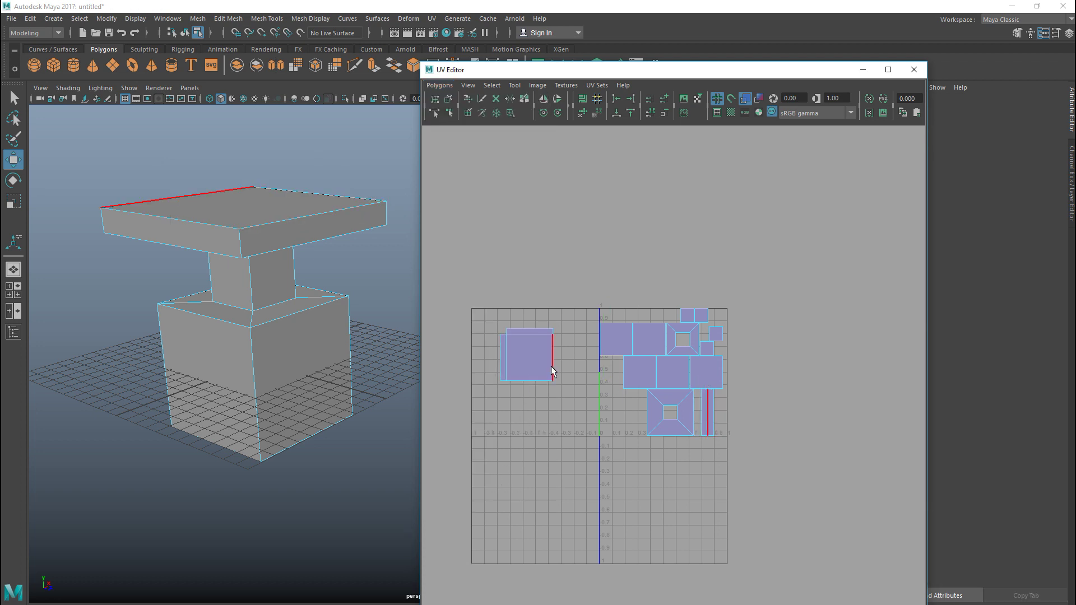
pyautogui.click(550, 366)
pyautogui.click(530, 381)
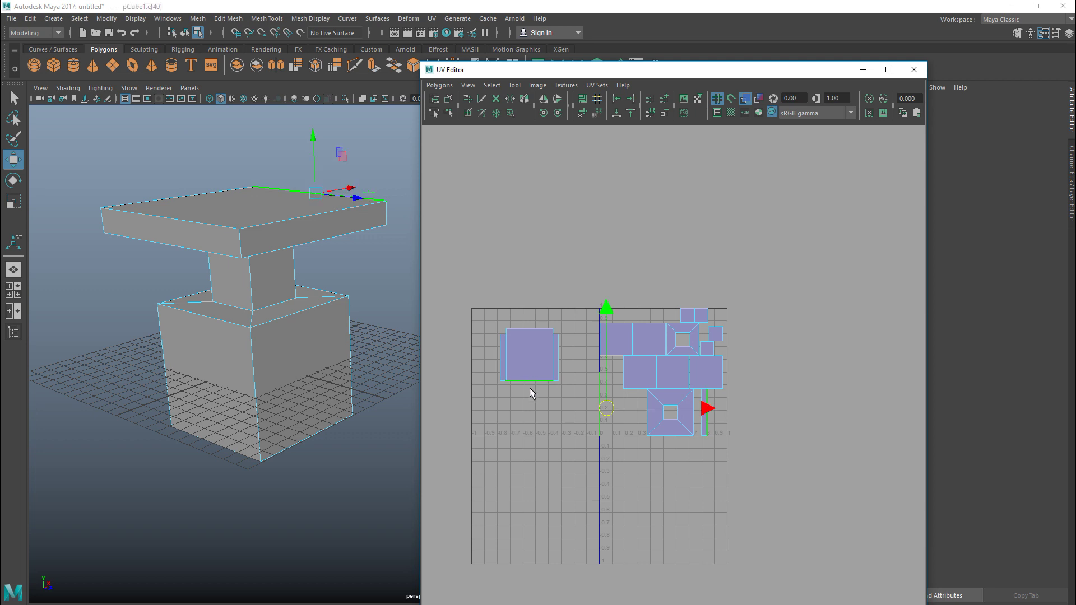
pyautogui.click(529, 418)
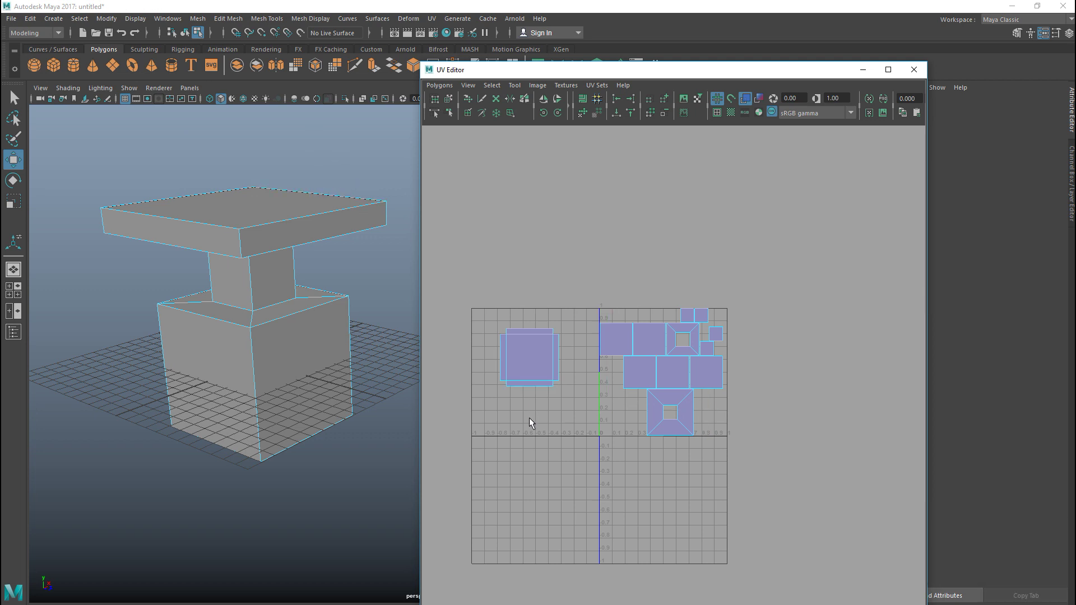
pyautogui.click(646, 414)
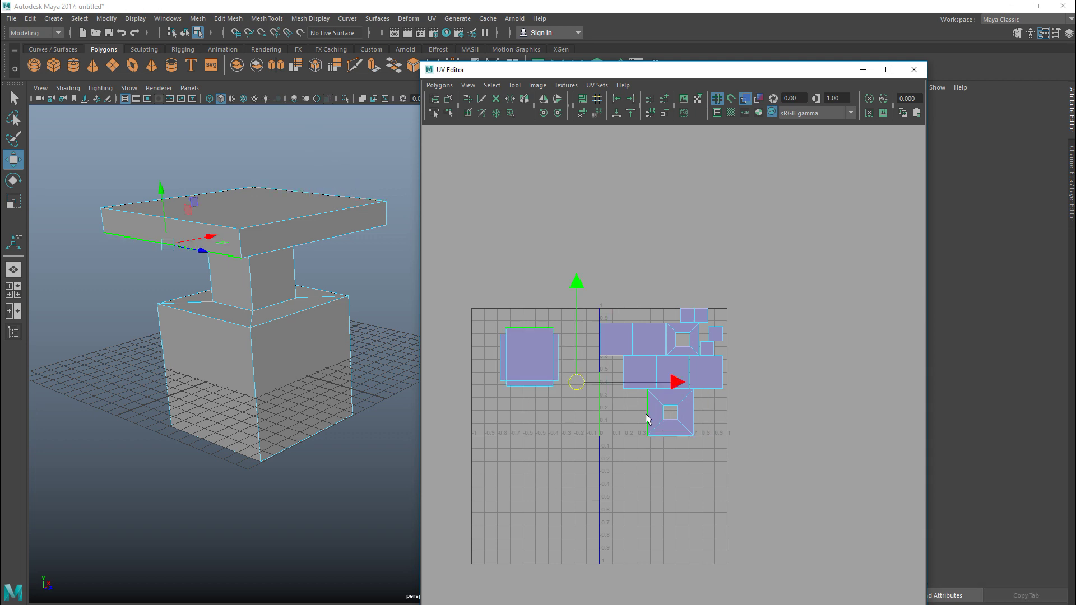
pyautogui.hotkey('ctrl', 'shift', 'm')
pyautogui.click(561, 443)
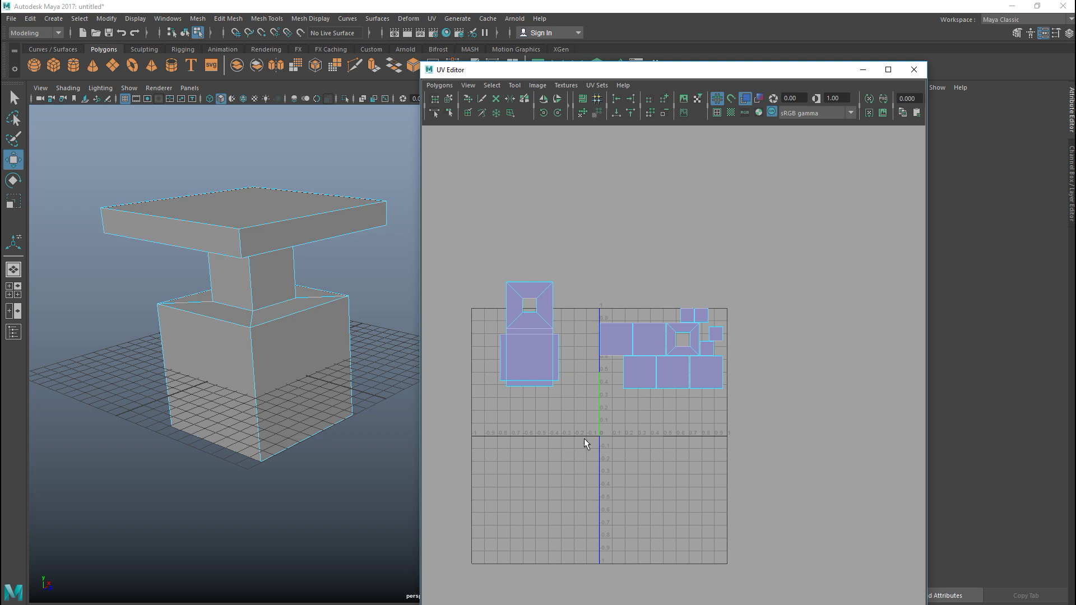
# Select the square and left shells and cut their UV edges apart
pyautogui.scroll(2, 567, 416)
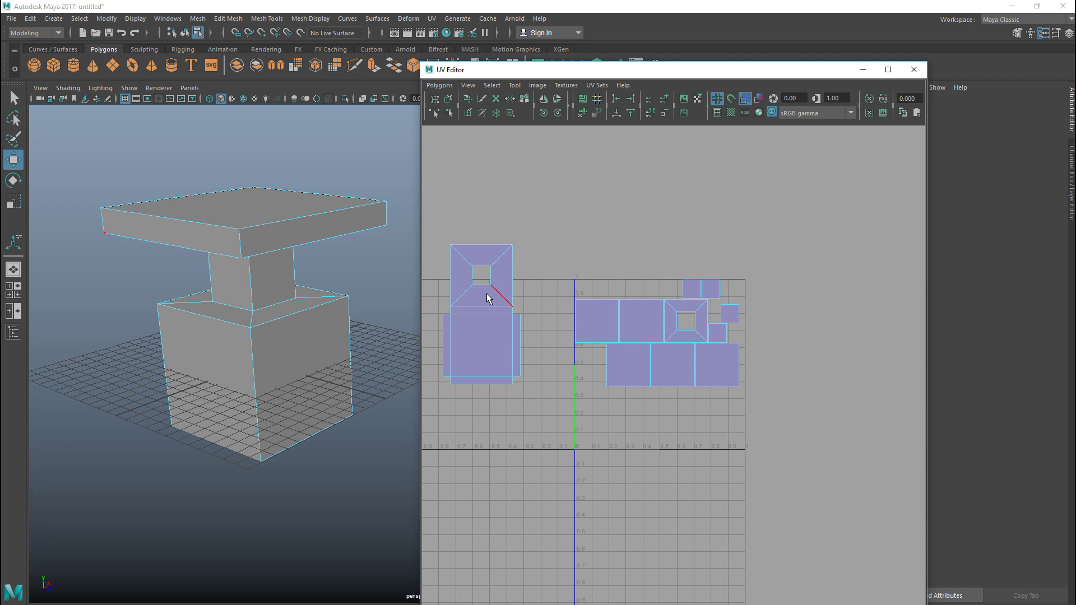
pyautogui.moveTo(479, 307); pyautogui.dragTo(493, 338, button='right')
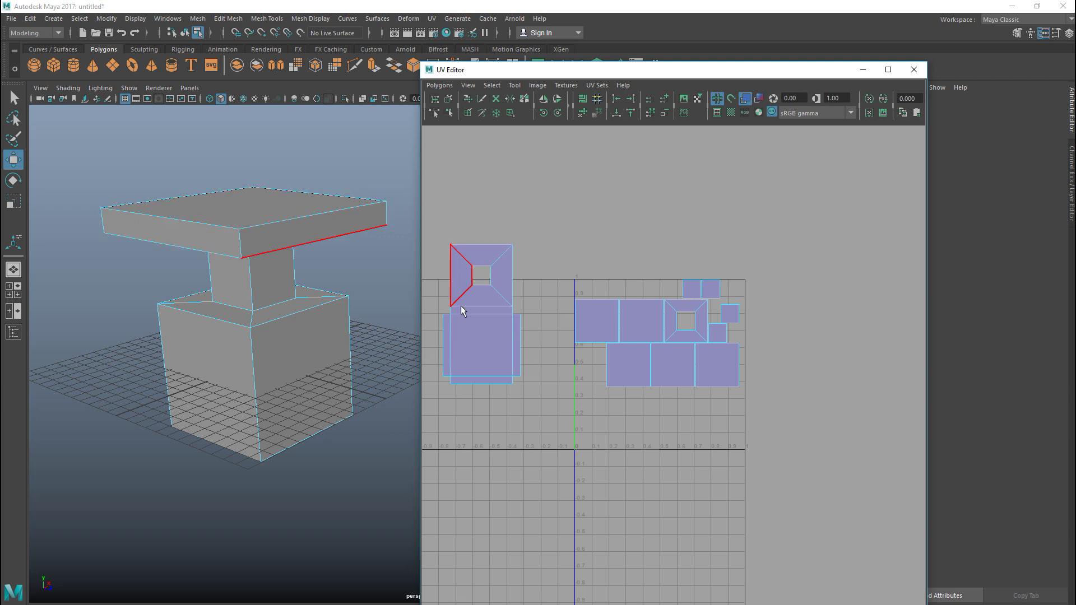
pyautogui.keyDown('alt'); pyautogui.moveTo(508, 375); pyautogui.dragTo(680, 391, button='middle'); pyautogui.keyUp('alt')
pyautogui.scroll(3, 680, 381)
pyautogui.keyDown('alt'); pyautogui.moveTo(620, 354); pyautogui.dragTo(626, 378, button='middle'); pyautogui.keyUp('alt')
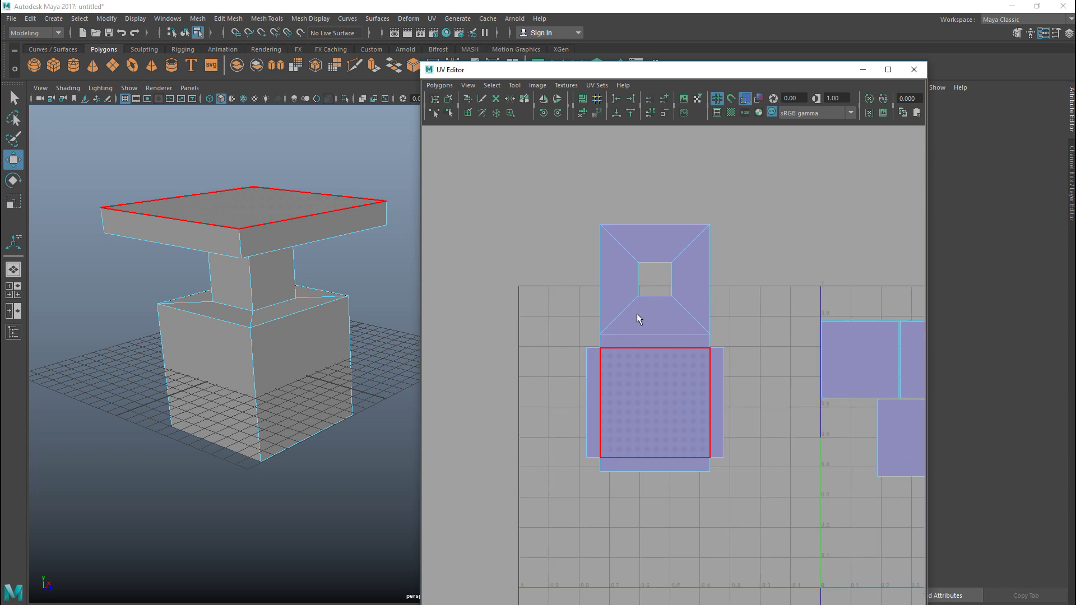
pyautogui.moveTo(631, 244); pyautogui.dragTo(587, 239, button='right')
pyautogui.click(618, 318)
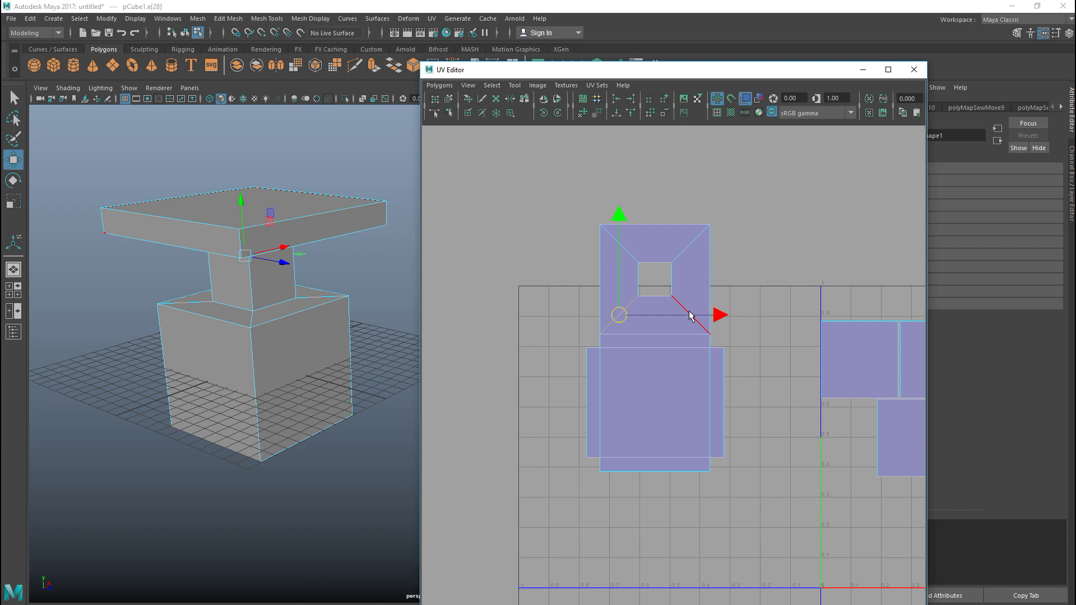
pyautogui.click(680, 304)
pyautogui.click(680, 242)
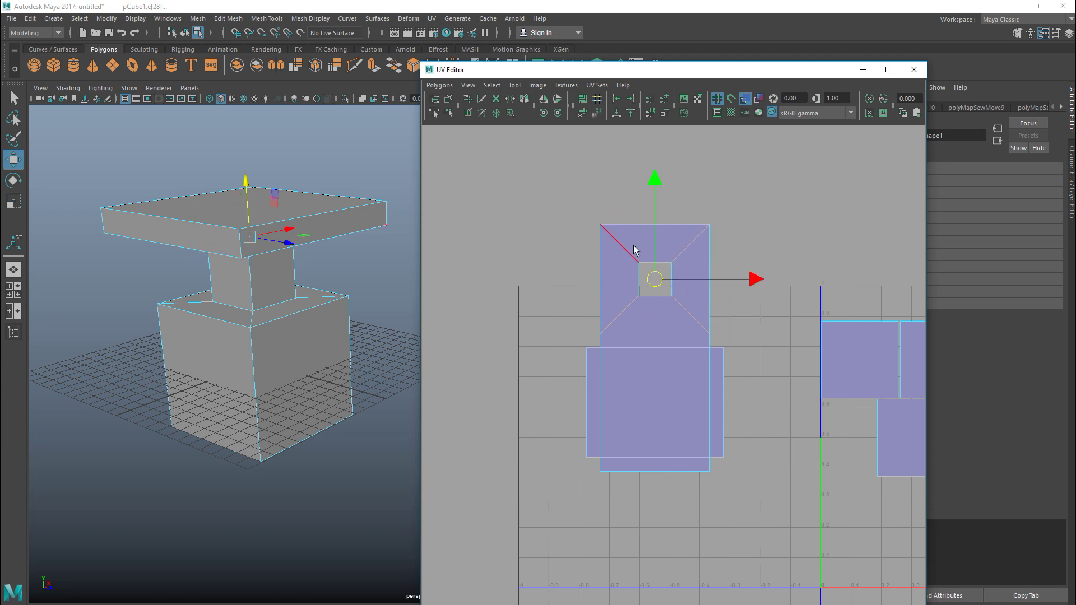
pyautogui.click(439, 86)
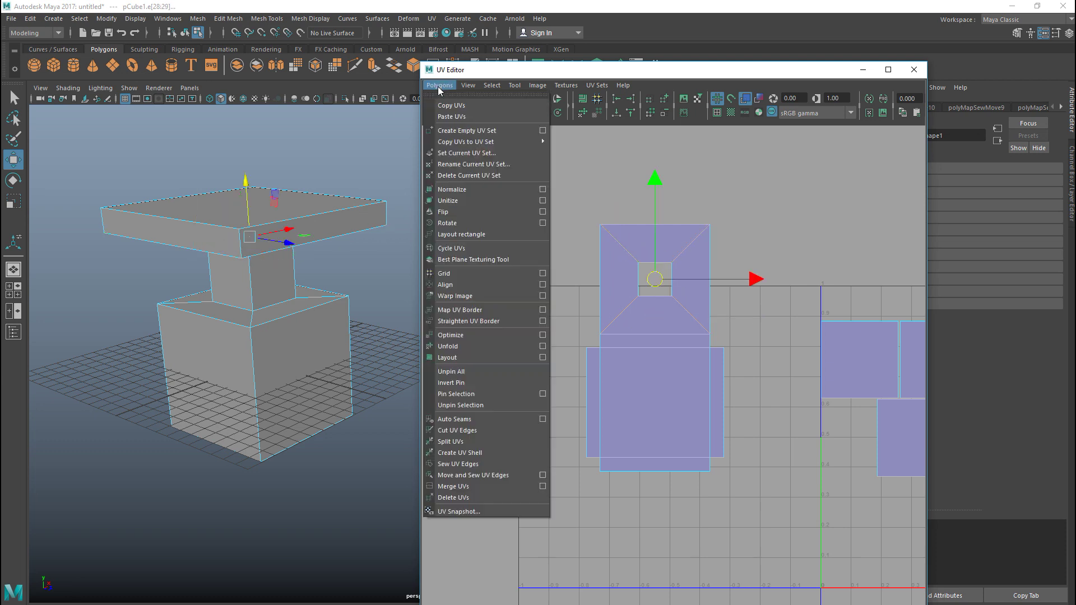
pyautogui.click(472, 430)
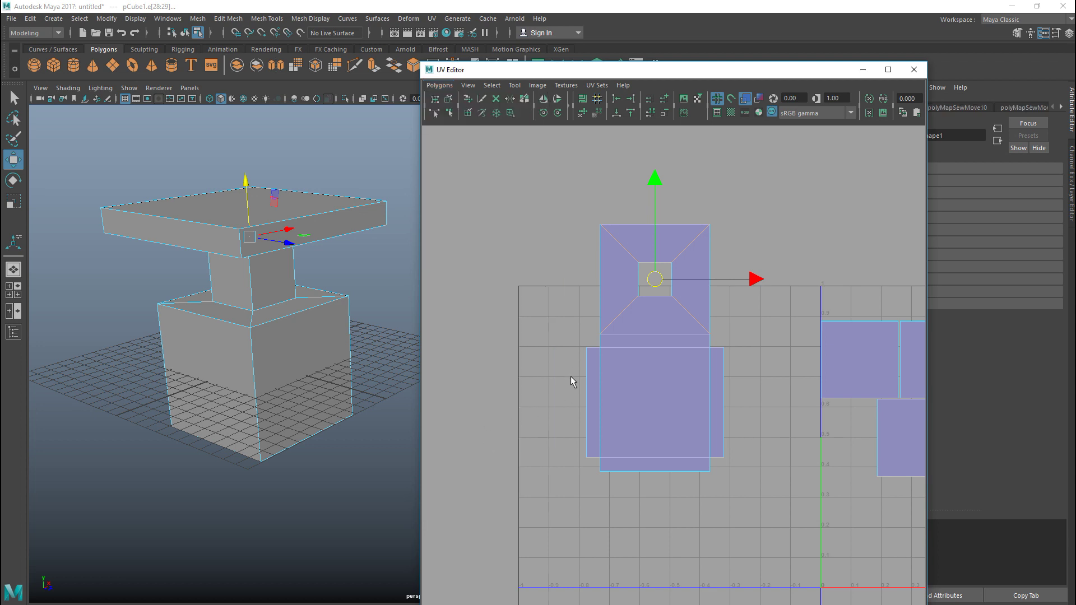
# Move and sew the remaining flaps onto the square's bottom and right sides
pyautogui.moveTo(579, 409); pyautogui.dragTo(576, 377, button='right')
pyautogui.click(587, 414)
pyautogui.click(588, 415)
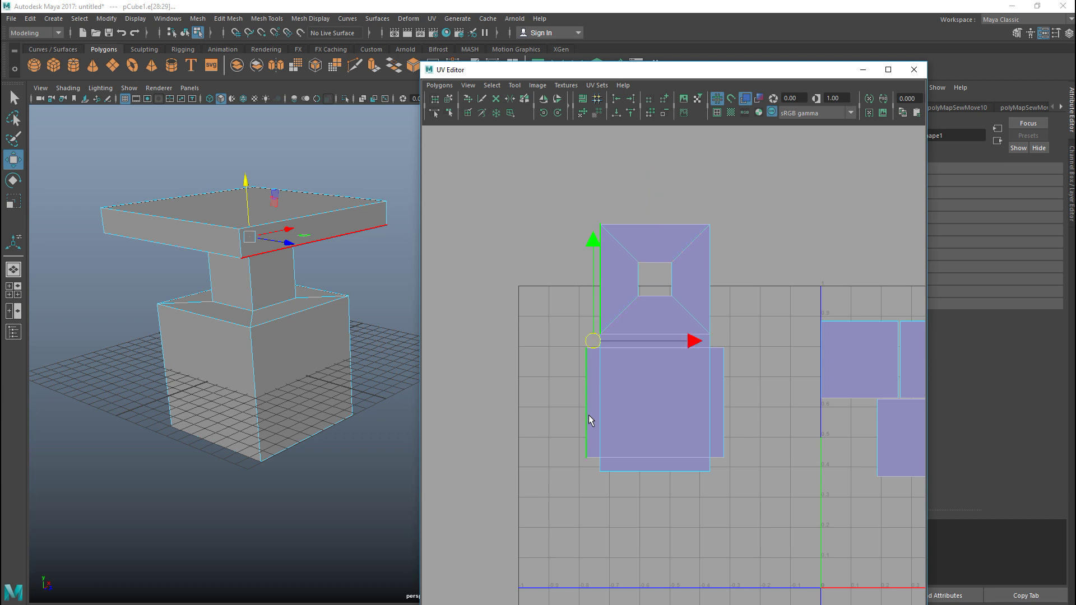
pyautogui.click(440, 85)
pyautogui.click(496, 475)
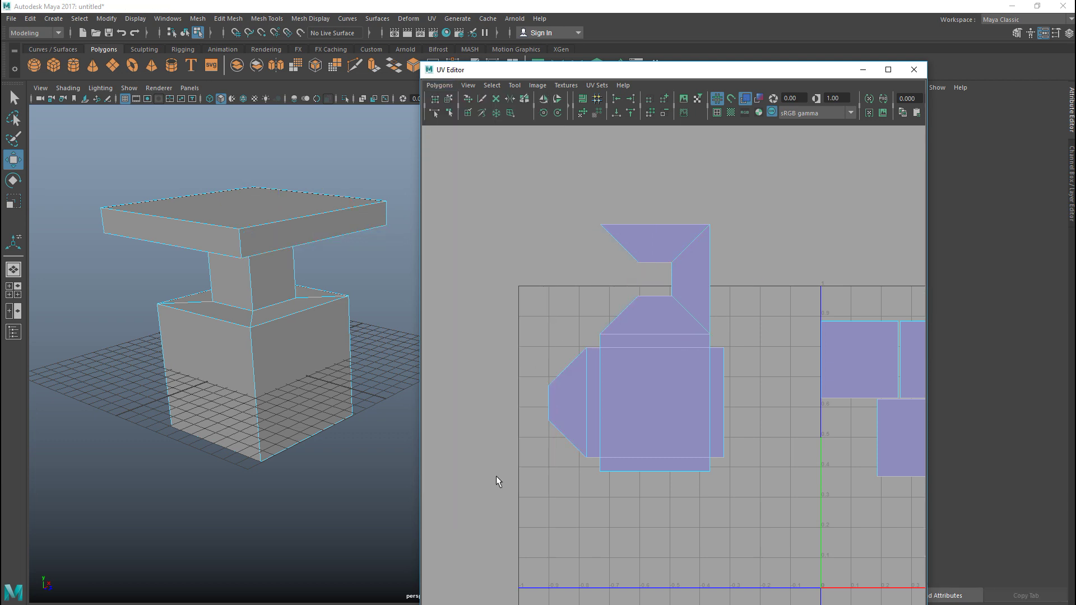
pyautogui.click(650, 472)
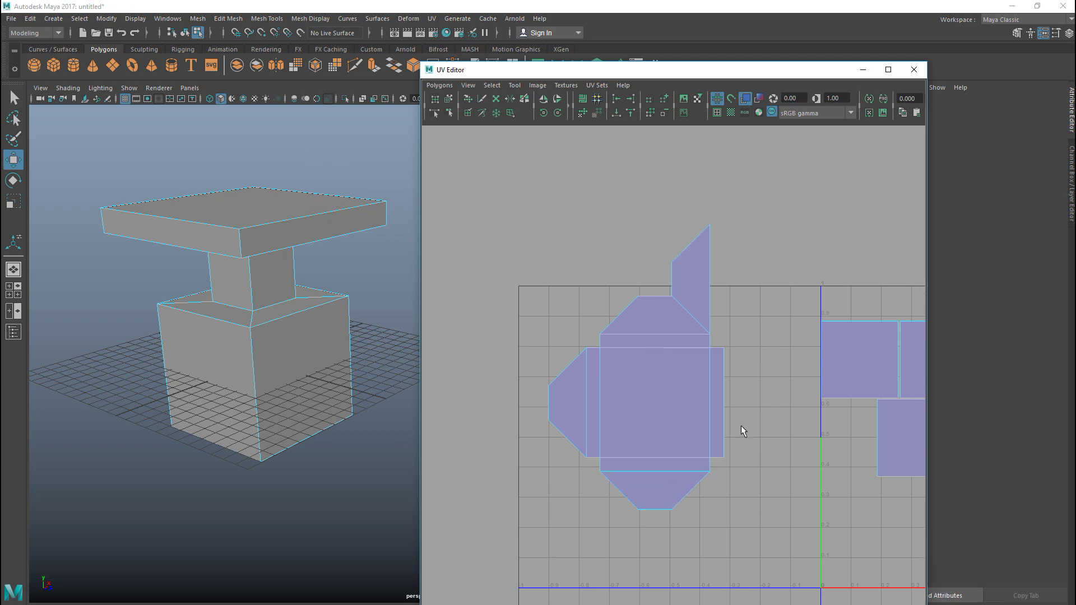
pyautogui.click(723, 420)
pyautogui.keyDown('shift'); pyautogui.moveTo(723, 420); pyautogui.dragTo(723, 420, button='right'); pyautogui.keyUp('shift')
# Select the slab's entire sewn UV shell in shell mode
pyautogui.scroll(-1, 722, 431)
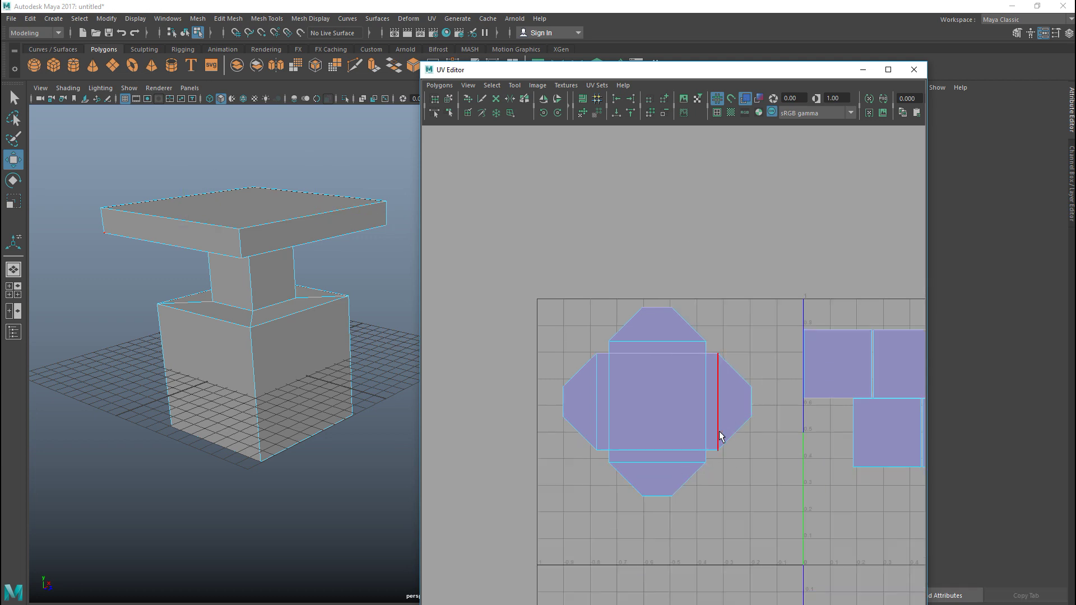
pyautogui.scroll(-1, 721, 436)
pyautogui.rightClick(656, 397)
pyautogui.click(613, 386)
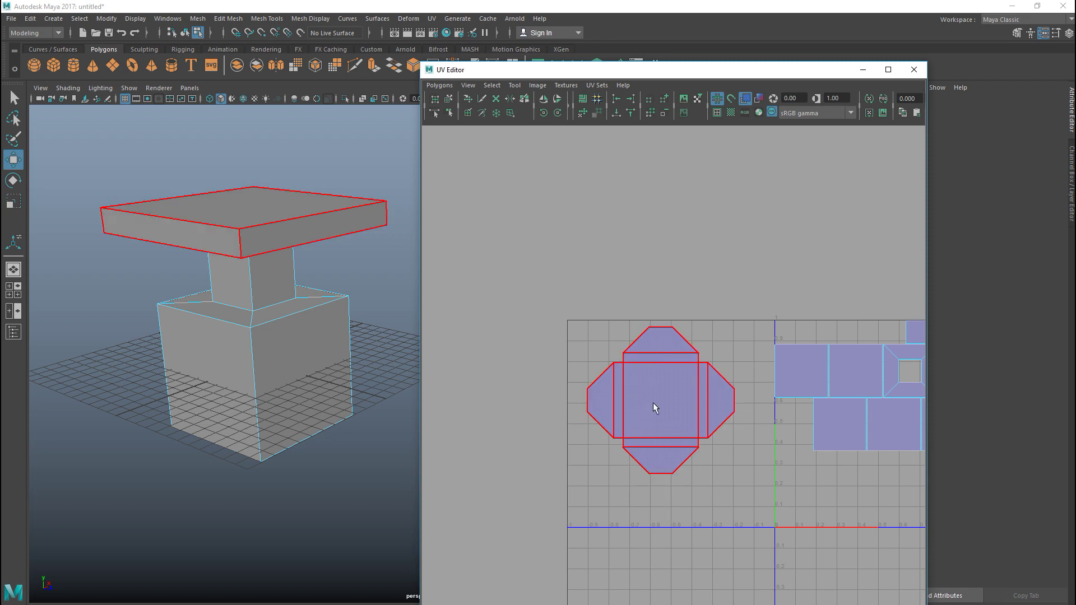
pyautogui.click(654, 403)
# Select the slab's whole shell and drag it up-left outside the 0–1 UV area
pyautogui.keyDown('alt'); pyautogui.moveTo(309, 465); pyautogui.dragTo(223, 448); pyautogui.keyUp('alt')
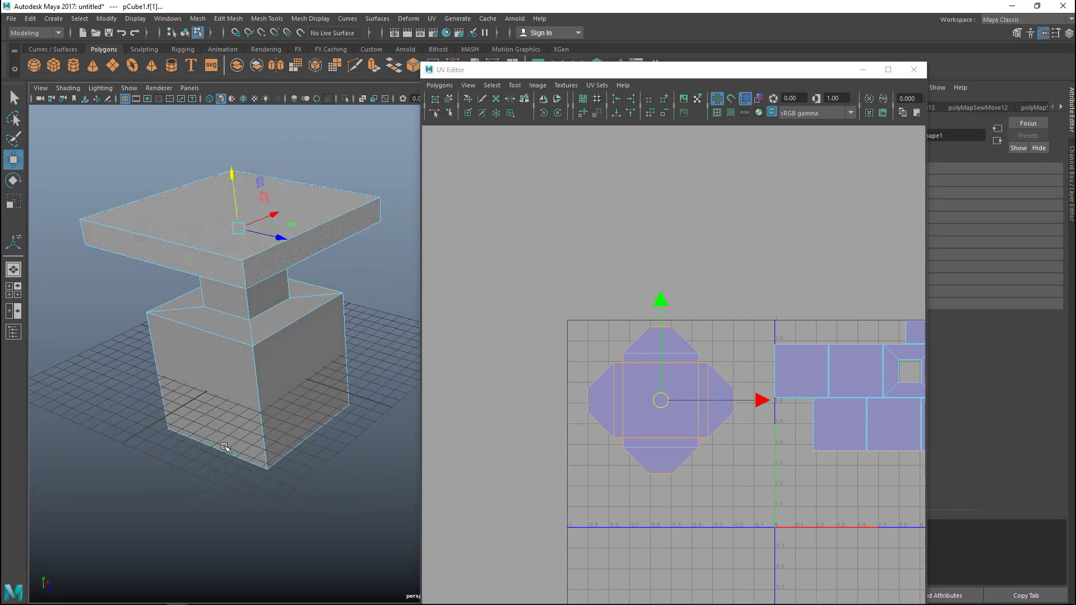
pyautogui.moveTo(547, 485)
pyautogui.keyDown('alt'); pyautogui.mouseDown(button='middle')
pyautogui.moveTo(509, 473)
pyautogui.moveTo(538, 457)
pyautogui.moveTo(539, 467)
pyautogui.mouseUp(button='middle'); pyautogui.keyUp('alt')
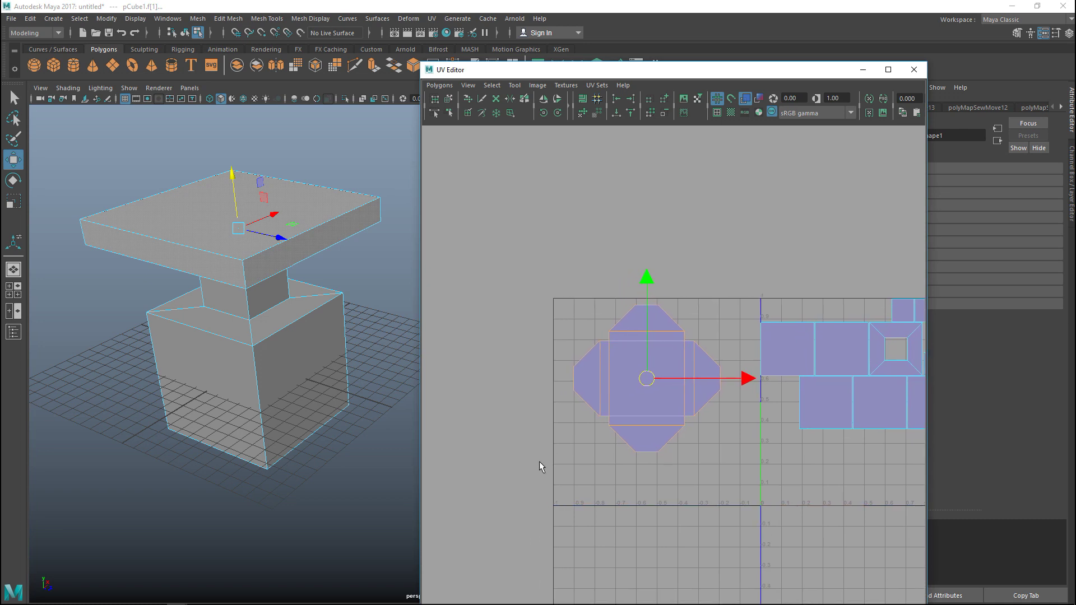
pyautogui.scroll(2, 547, 463)
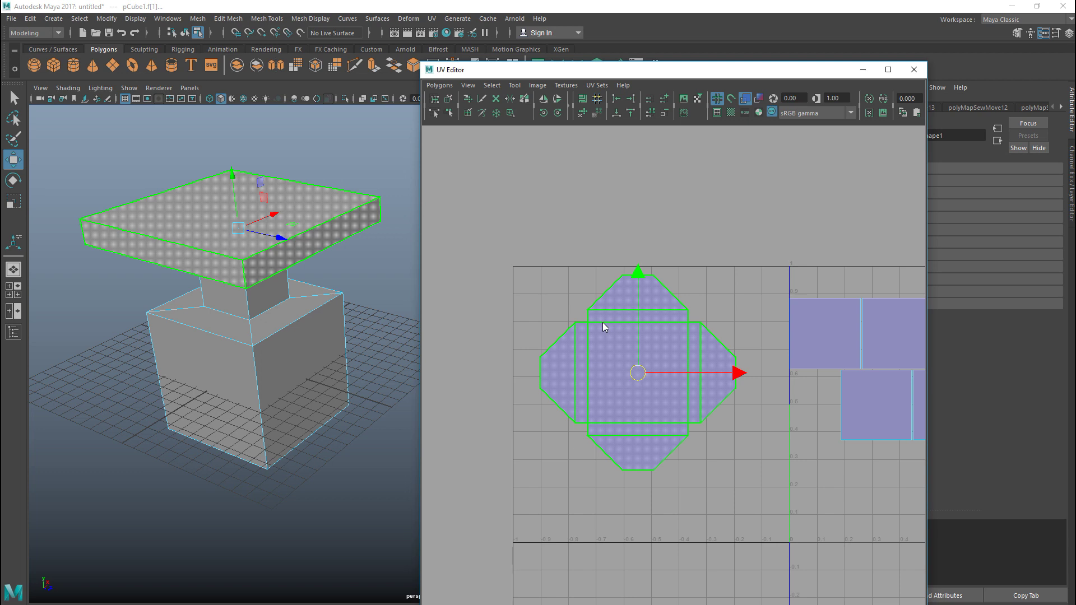
pyautogui.moveTo(602, 322); pyautogui.dragTo(602, 292, button='right')
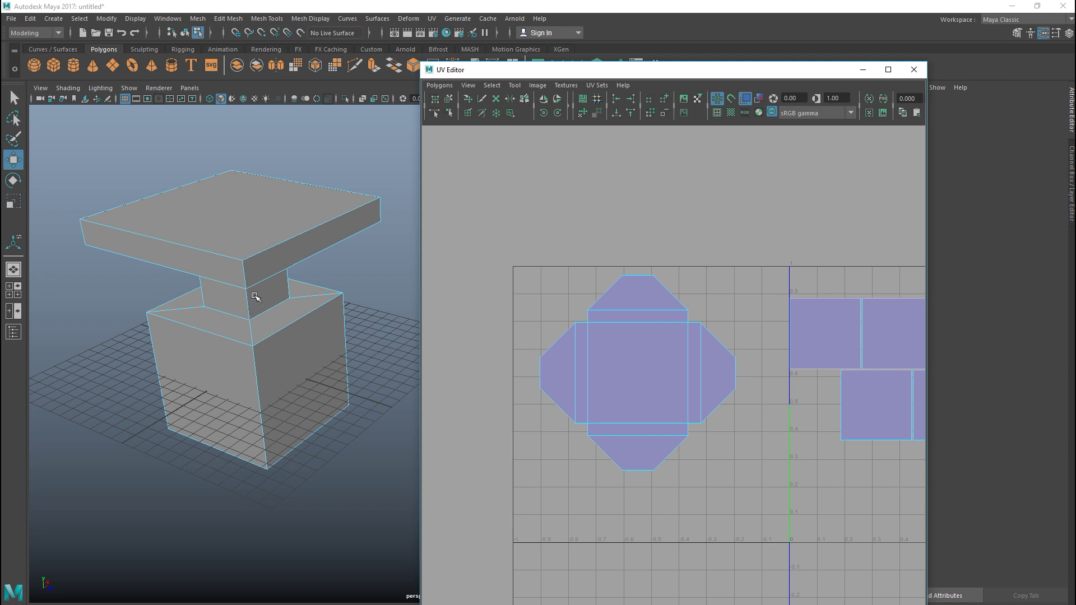
pyautogui.scroll(-3, 255, 296)
pyautogui.keyDown('alt'); pyautogui.moveTo(255, 296); pyautogui.dragTo(423, 362, button='middle'); pyautogui.keyUp('alt')
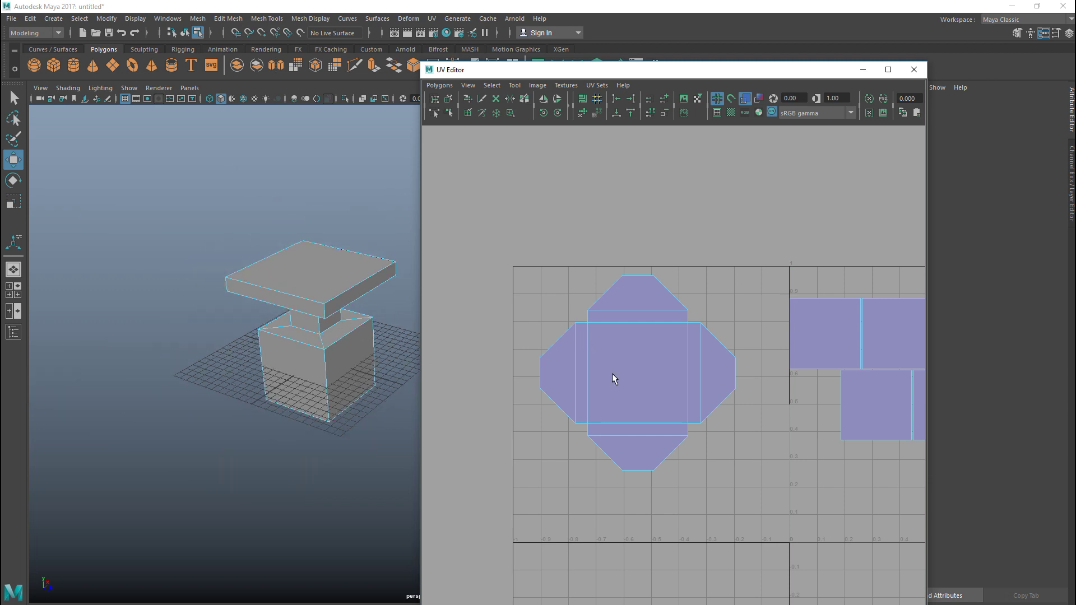
pyautogui.moveTo(611, 374); pyautogui.dragTo(568, 360, button='right')
pyautogui.click(609, 381)
pyautogui.moveTo(642, 376); pyautogui.dragTo(531, 218)
# Orbit the 3D view and select the block's and pillar's faces to inspect their UVs
pyautogui.scroll(-2, 533, 391)
pyautogui.keyDown('alt'); pyautogui.moveTo(594, 429); pyautogui.dragTo(474, 473, button='middle'); pyautogui.keyUp('alt')
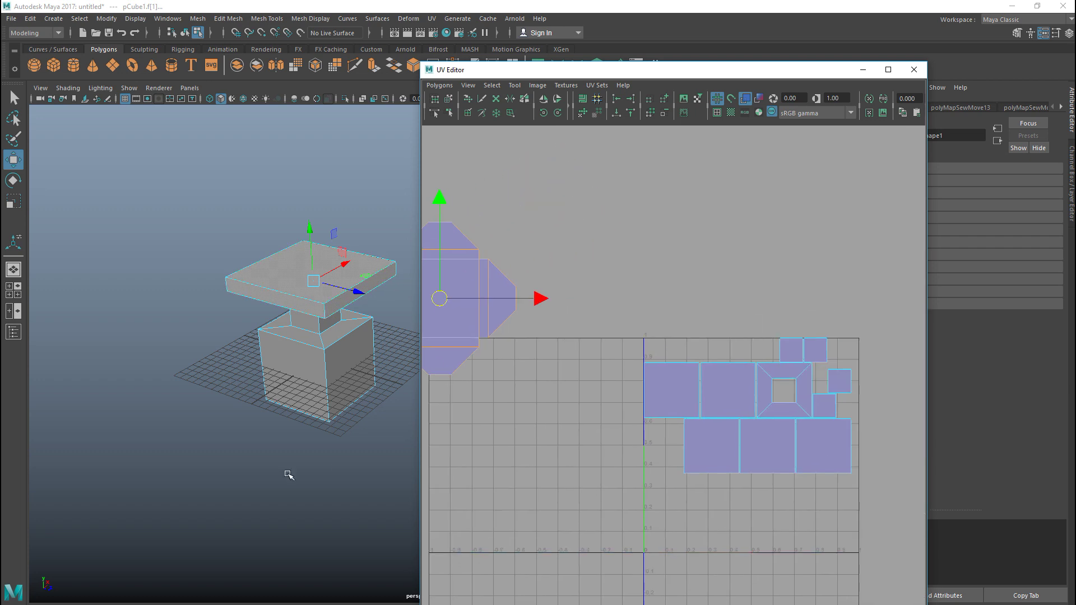
pyautogui.keyDown('alt'); pyautogui.moveTo(288, 473); pyautogui.dragTo(271, 456); pyautogui.keyUp('alt')
pyautogui.keyDown('alt'); pyautogui.moveTo(271, 456); pyautogui.dragTo(281, 457, button='right'); pyautogui.keyUp('alt')
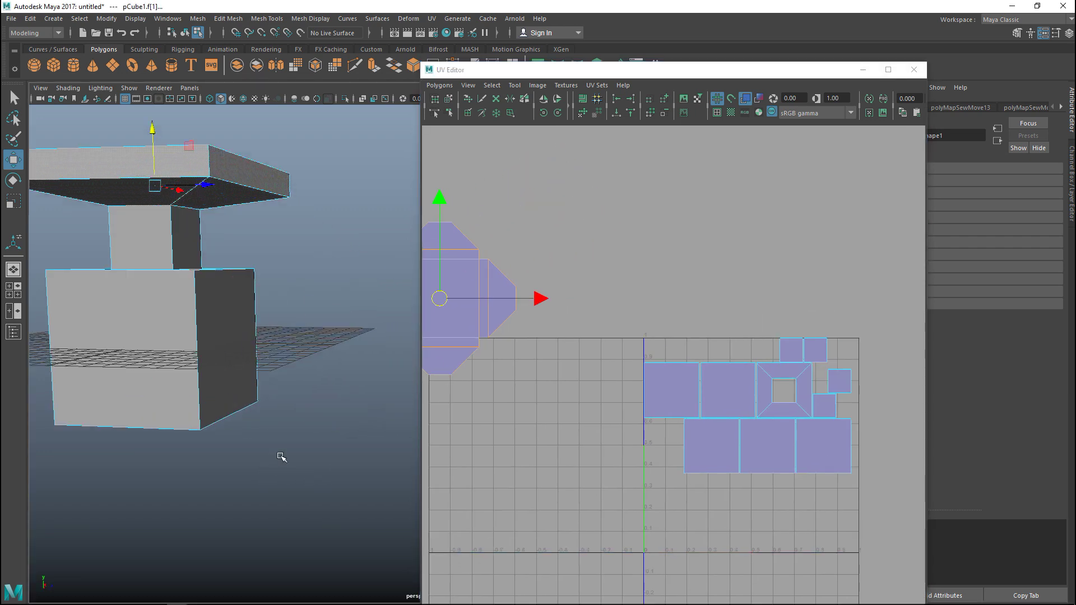
pyautogui.keyDown('alt'); pyautogui.moveTo(242, 439); pyautogui.dragTo(276, 355); pyautogui.keyUp('alt')
pyautogui.click(198, 368)
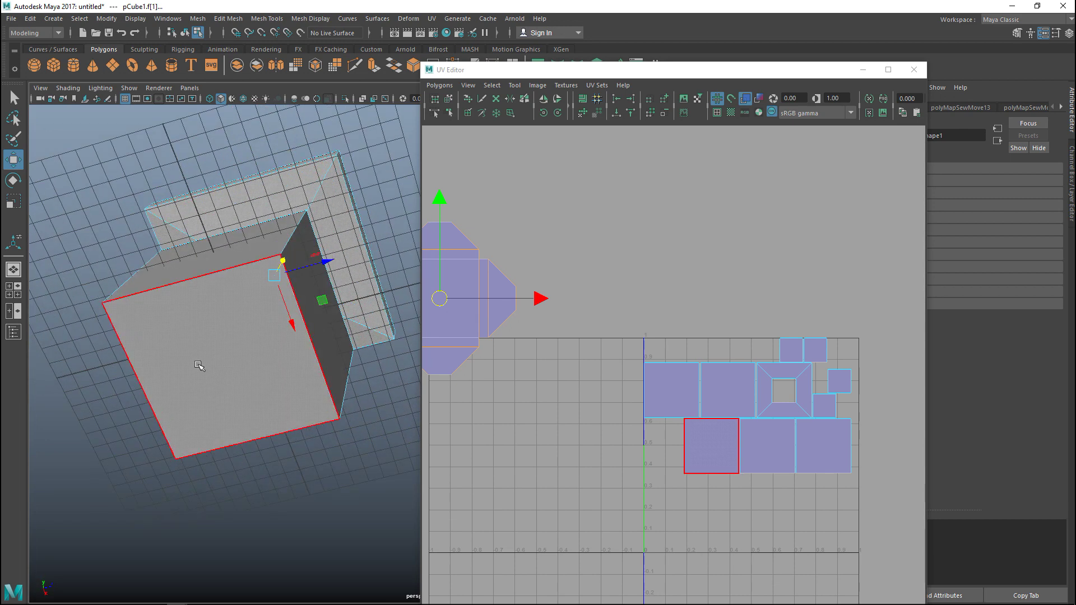
pyautogui.keyDown('alt'); pyautogui.moveTo(201, 368); pyautogui.dragTo(177, 375); pyautogui.keyUp('alt')
pyautogui.click(177, 375)
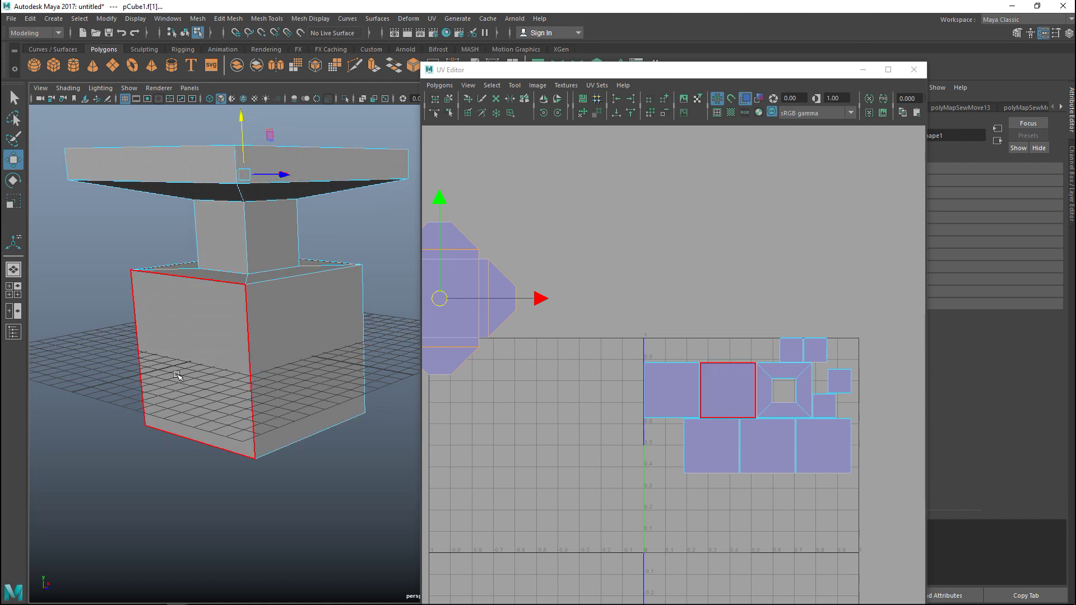
pyautogui.click(221, 273)
pyautogui.click(226, 243)
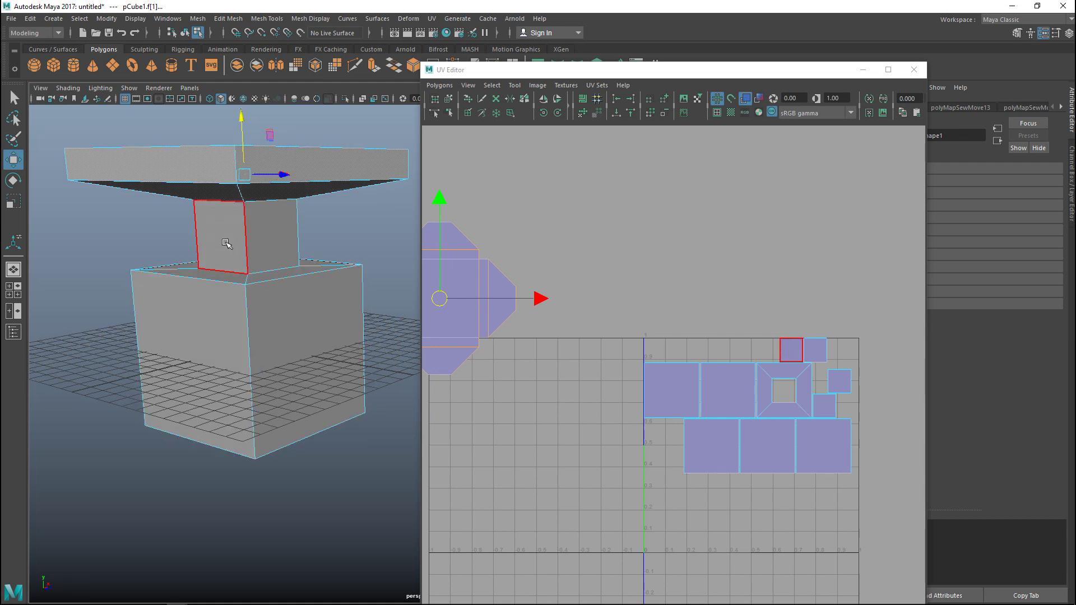
pyautogui.click(219, 359)
pyautogui.keyDown('alt'); pyautogui.moveTo(219, 358); pyautogui.dragTo(356, 359, button='right'); pyautogui.keyUp('alt')
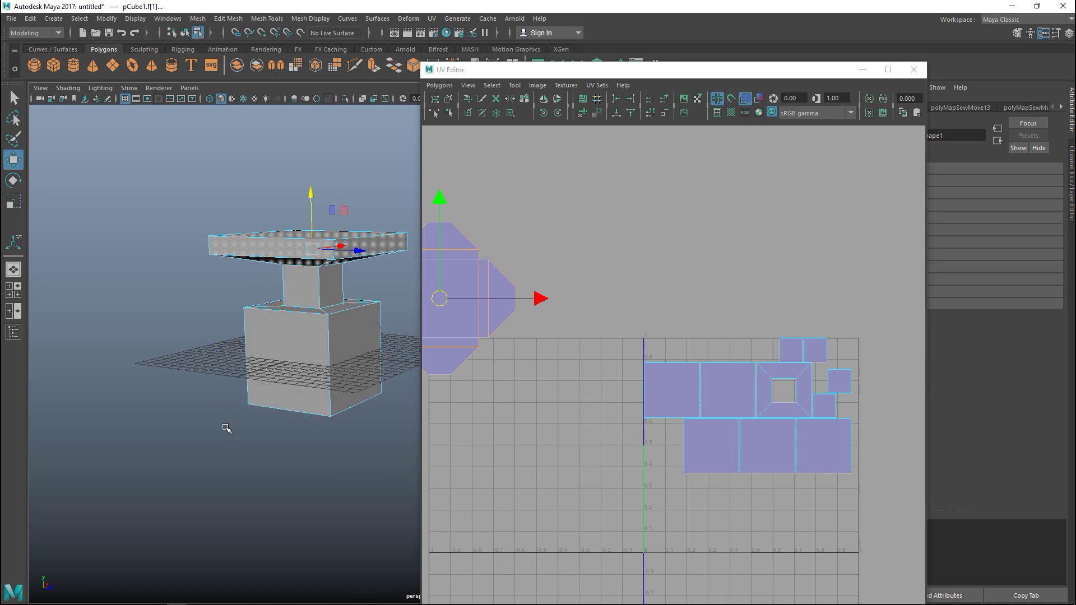
pyautogui.keyDown('alt'); pyautogui.moveTo(252, 482); pyautogui.dragTo(193, 436); pyautogui.keyUp('alt')
pyautogui.click(240, 384)
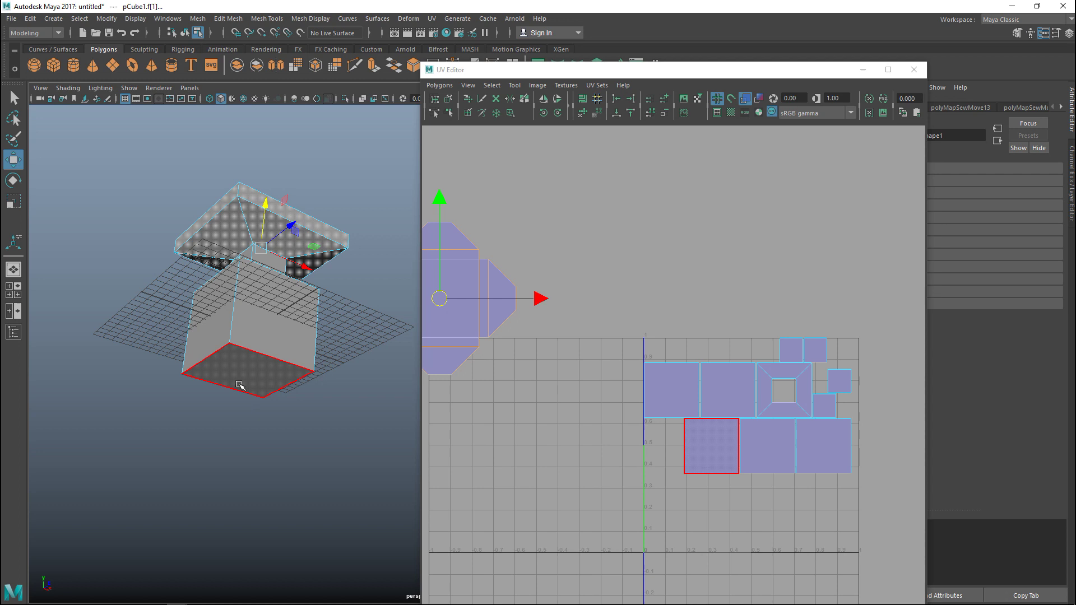
# Move the bottom-face shell left and sew side shells onto its top and right edges
pyautogui.click(242, 378)
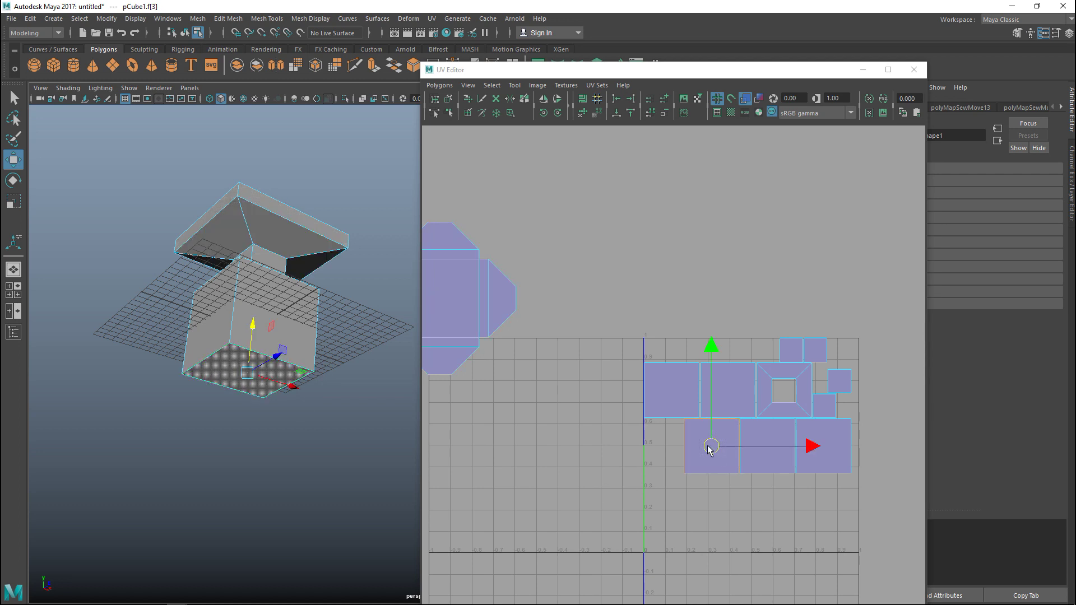
pyautogui.moveTo(709, 448); pyautogui.dragTo(560, 463)
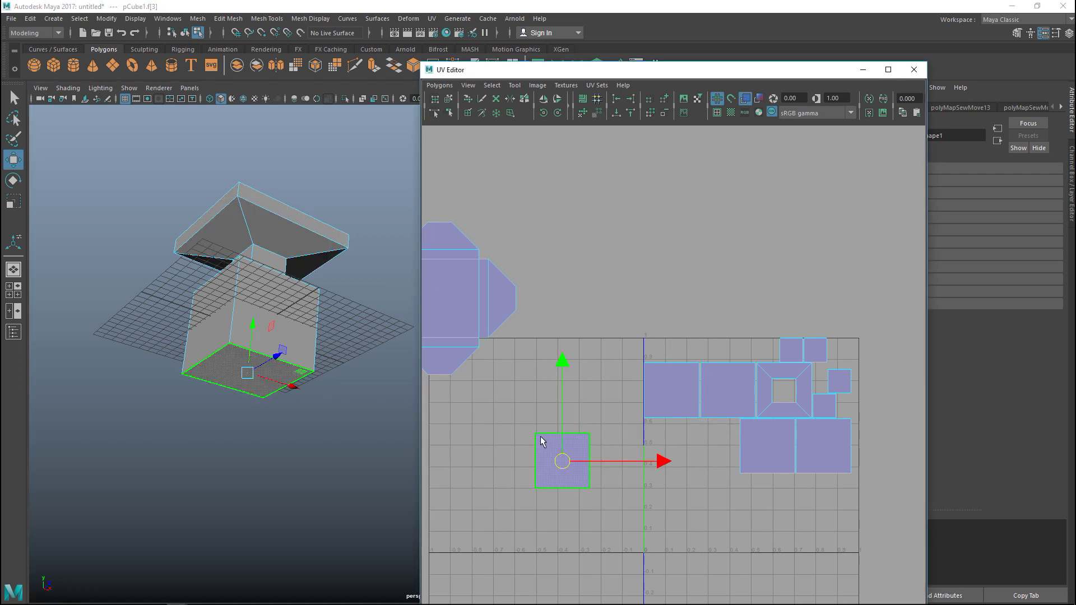
pyautogui.moveTo(540, 436); pyautogui.dragTo(537, 422, button='right')
pyautogui.click(548, 435)
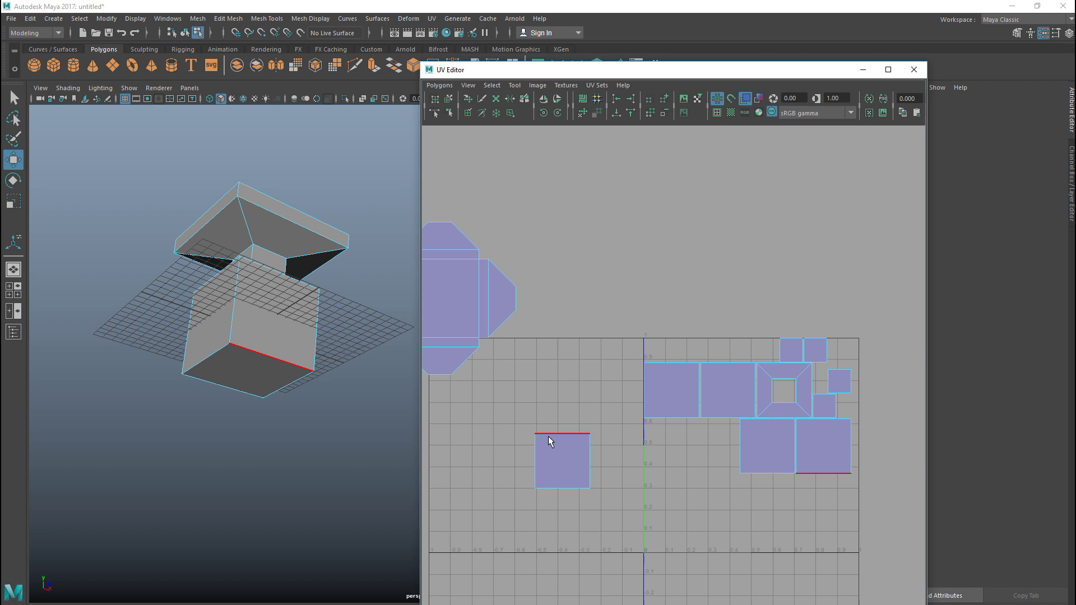
pyautogui.click(548, 435)
pyautogui.click(439, 85)
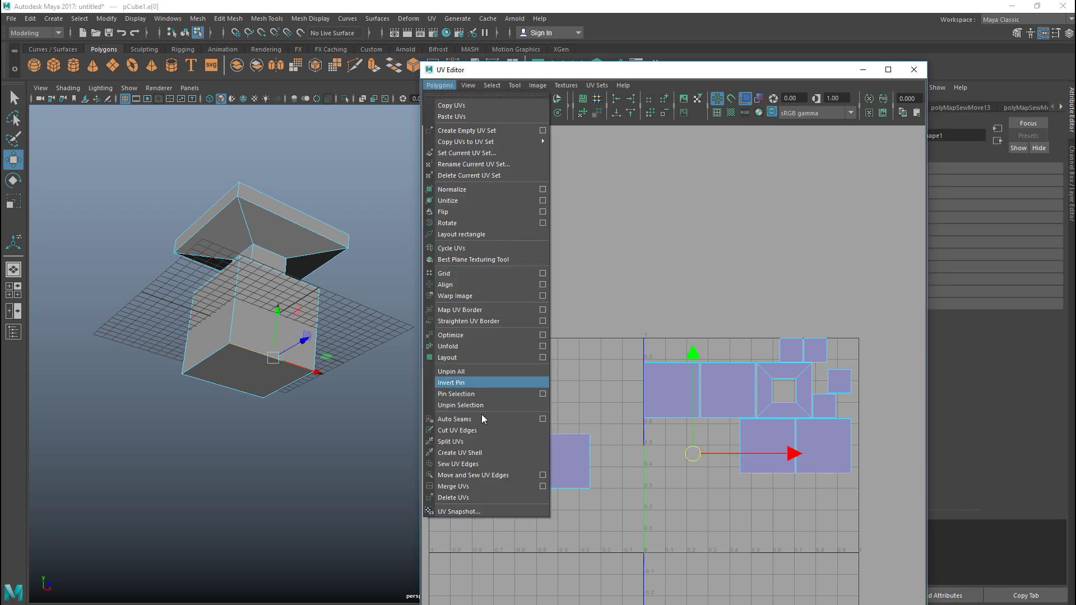
pyautogui.click(500, 478)
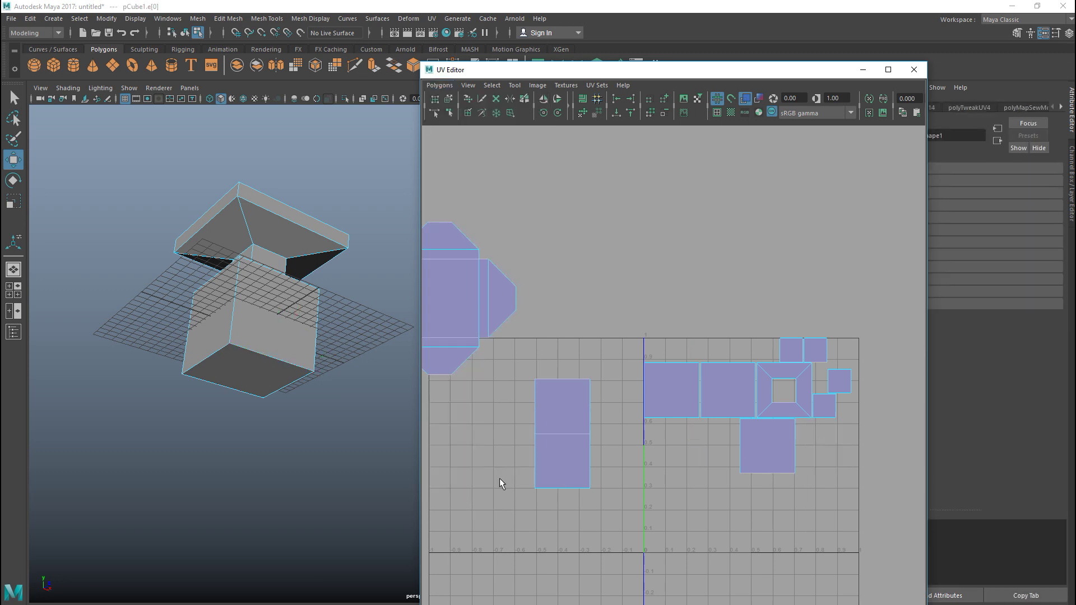
pyautogui.click(586, 468)
pyautogui.press('g')
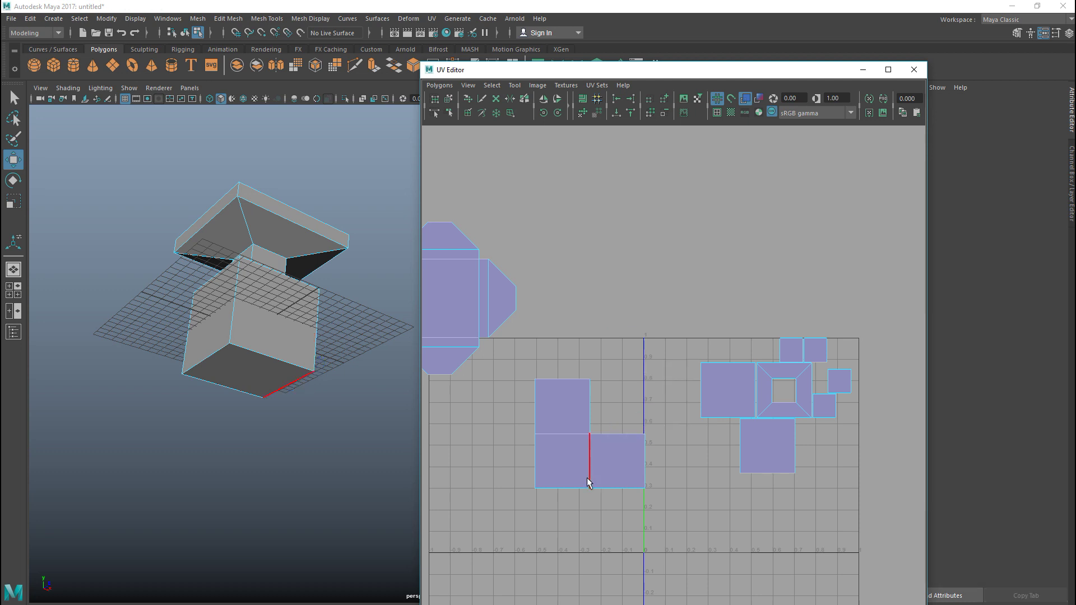
# Sew the left and lower side shells on, then attach the framed face at the cross's top
pyautogui.click(542, 465)
pyautogui.press('g')
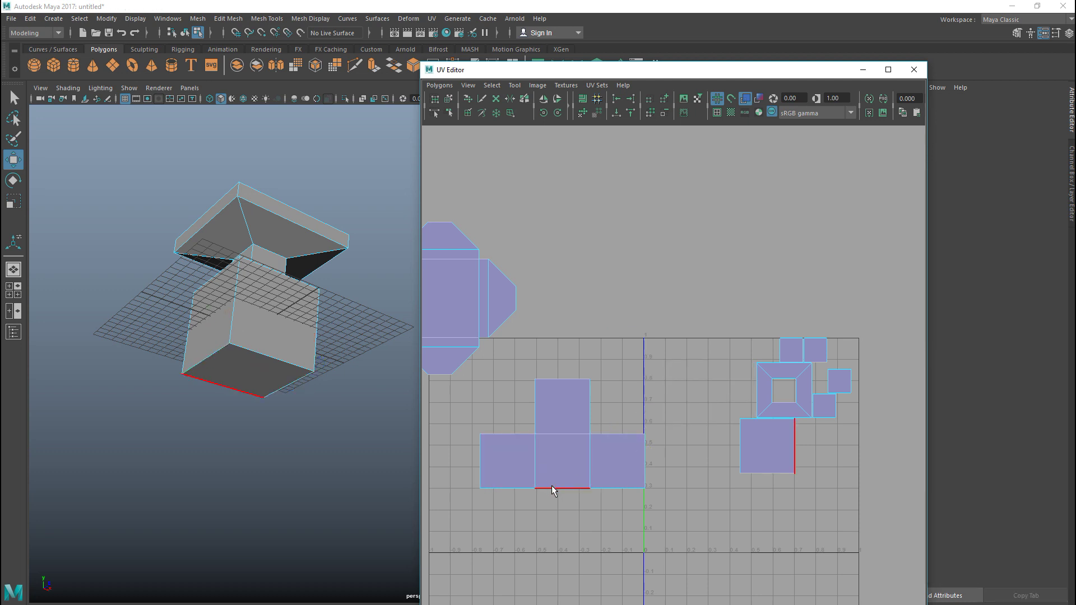
pyautogui.press('g')
pyautogui.click(562, 539)
pyautogui.click(617, 435)
pyautogui.click(560, 380)
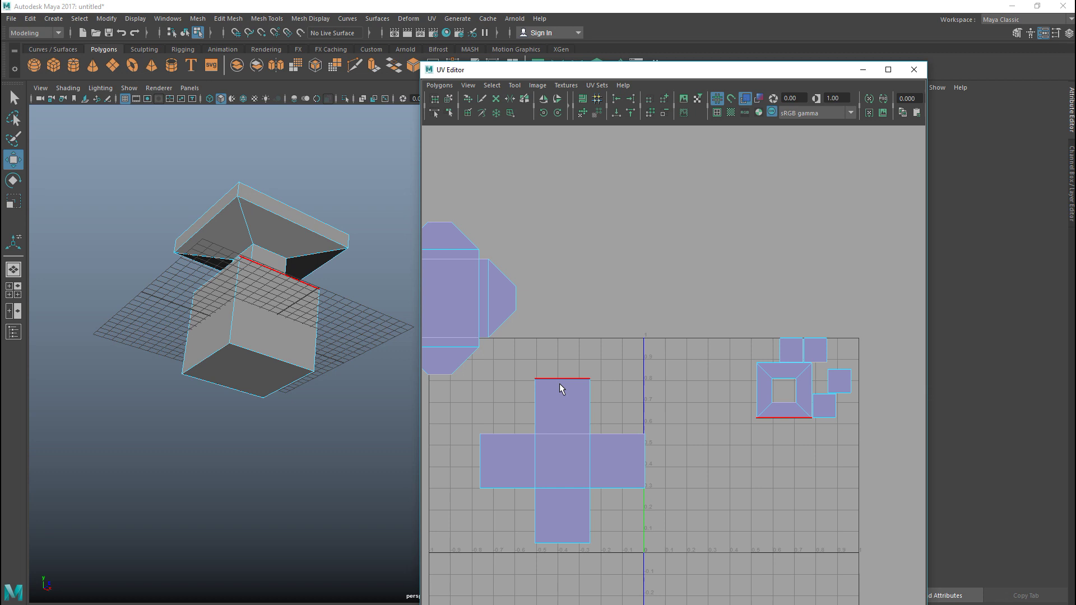
pyautogui.click(557, 378)
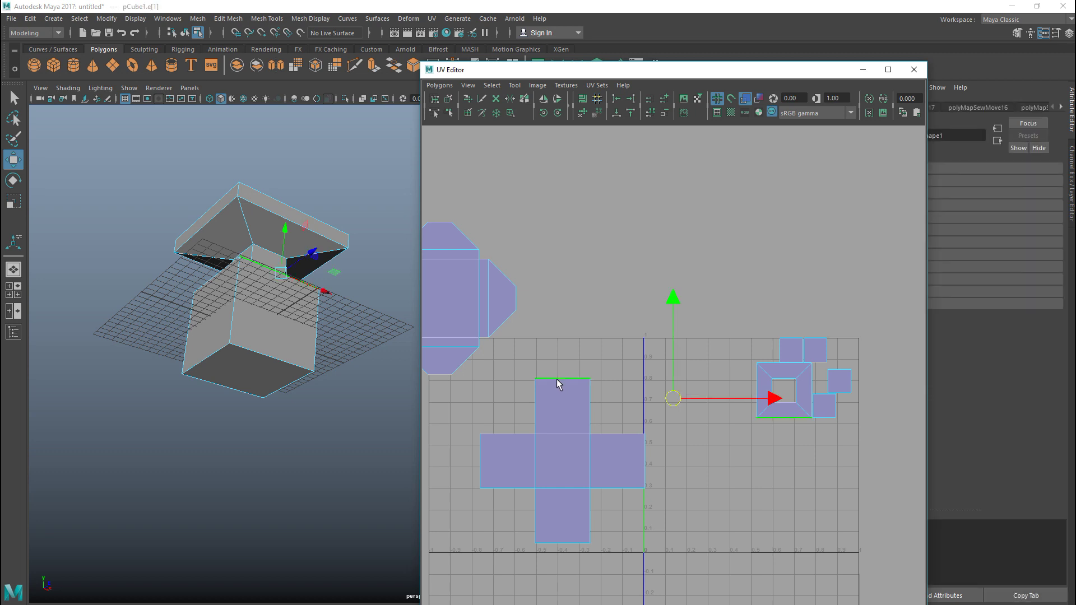
pyautogui.press('g')
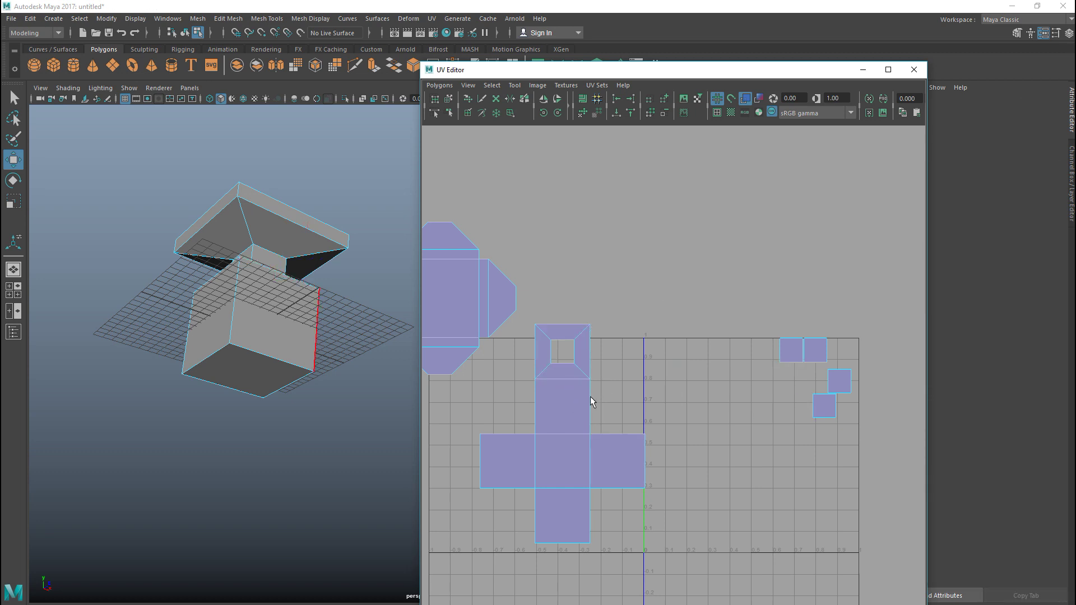
pyautogui.click(566, 433)
pyautogui.keyDown('alt'); pyautogui.moveTo(633, 431); pyautogui.dragTo(708, 423, button='middle'); pyautogui.keyUp('alt')
# Cut the framed top square's UVs along its four diagonal edges
pyautogui.scroll(3, 708, 422)
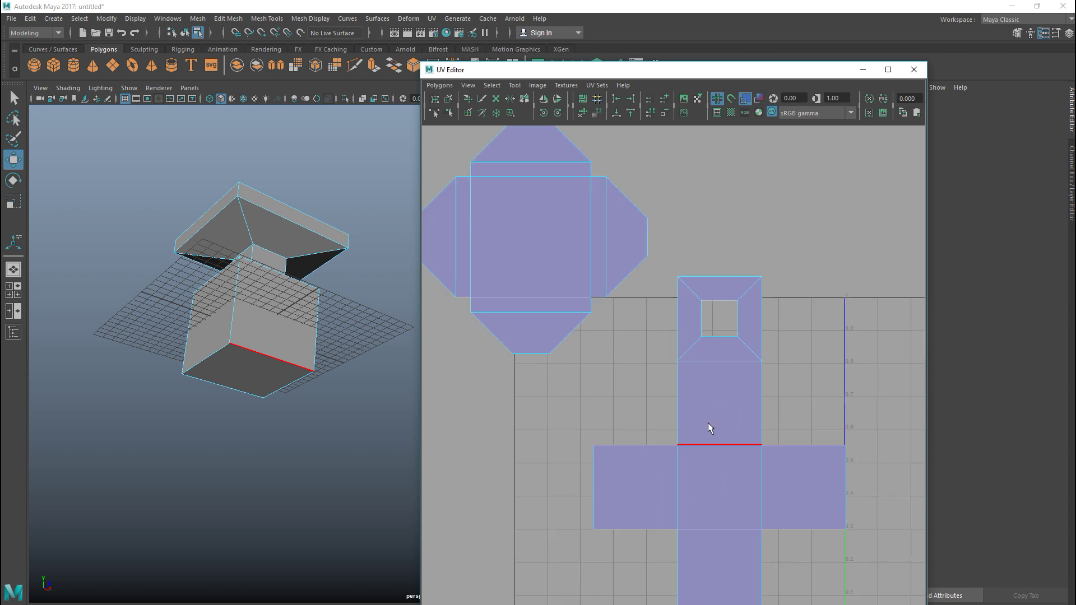
pyautogui.click(721, 408)
pyautogui.scroll(3, 721, 408)
pyautogui.click(699, 303)
pyautogui.click(704, 314)
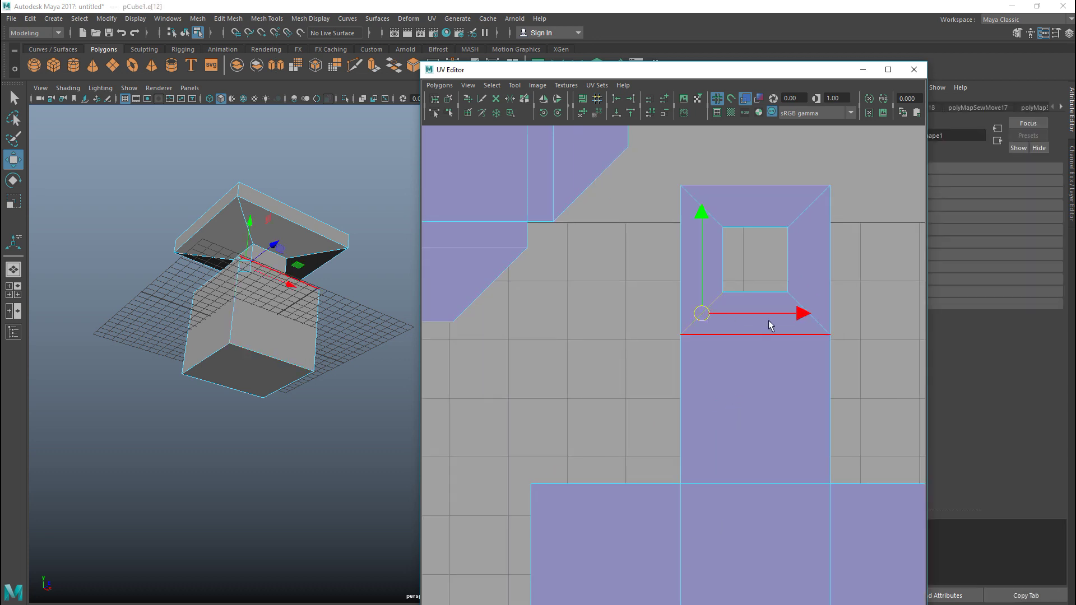
pyautogui.keyDown('shift'); pyautogui.click(801, 303); pyautogui.keyUp('shift')
pyautogui.keyDown('shift'); pyautogui.click(800, 220); pyautogui.keyUp('shift')
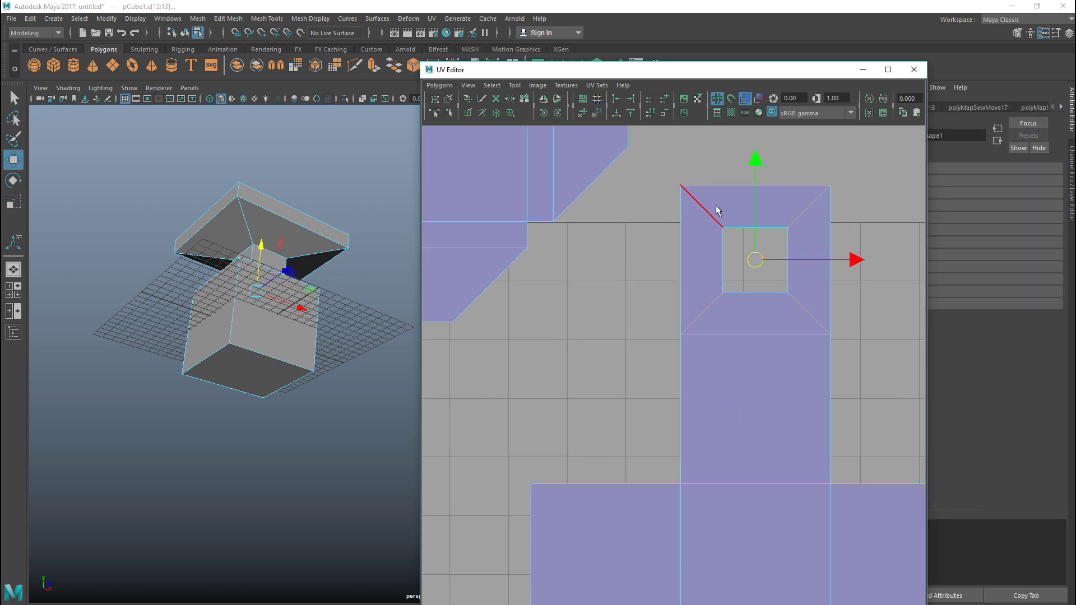
pyautogui.keyDown('shift'); pyautogui.click(709, 213); pyautogui.keyUp('shift')
pyautogui.click(434, 87)
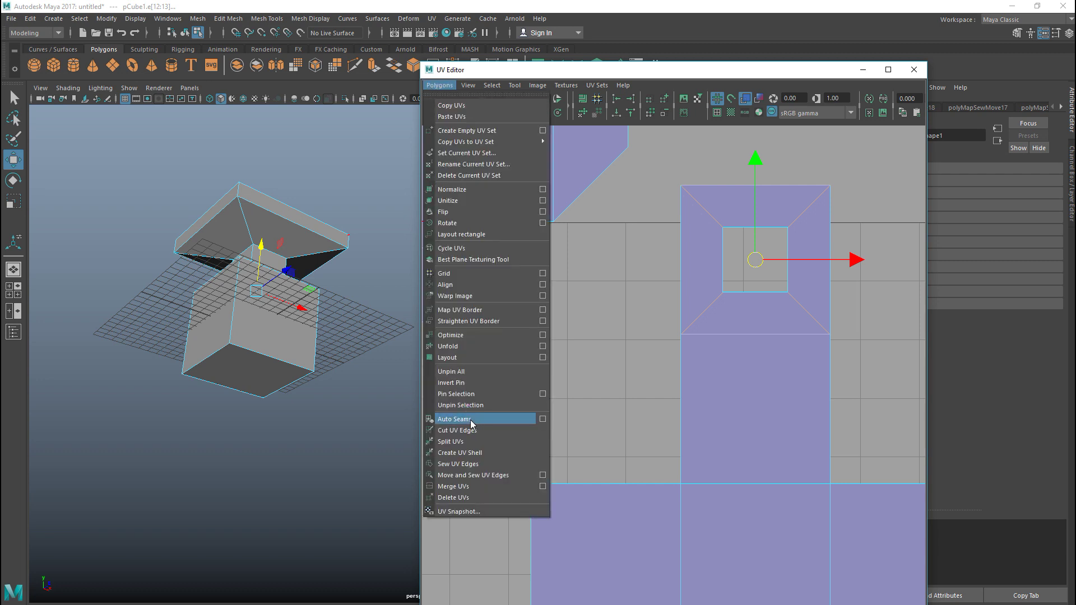
pyautogui.click(481, 429)
# Move and sew the cut frame pieces onto the cross's left, bottom and right edges
pyautogui.scroll(-3, 616, 392)
pyautogui.scroll(-2, 628, 403)
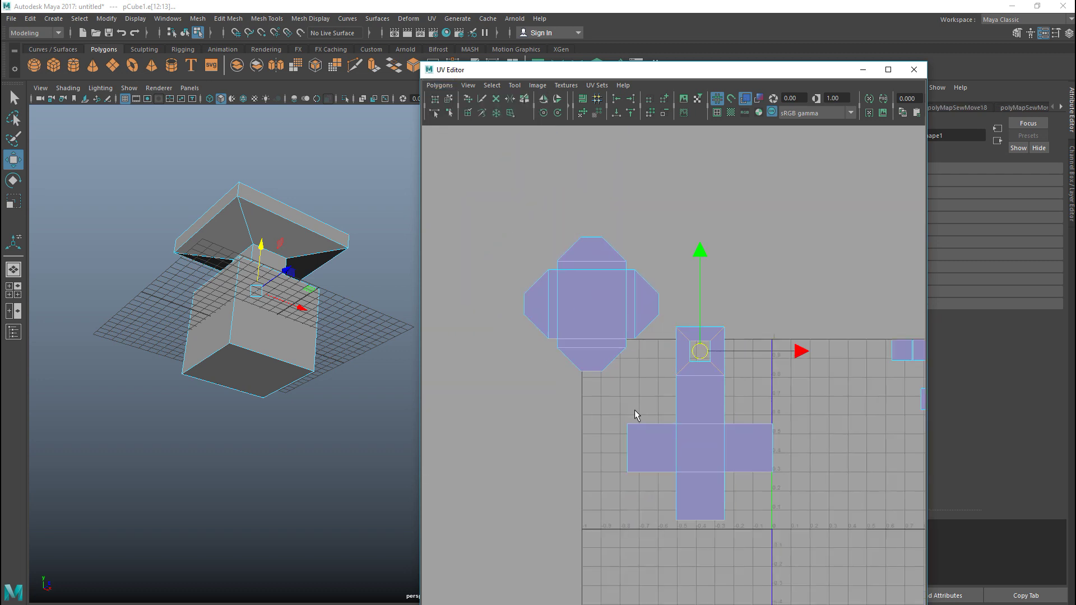
pyautogui.moveTo(671, 356); pyautogui.dragTo(666, 330, button='right')
pyautogui.click(626, 453)
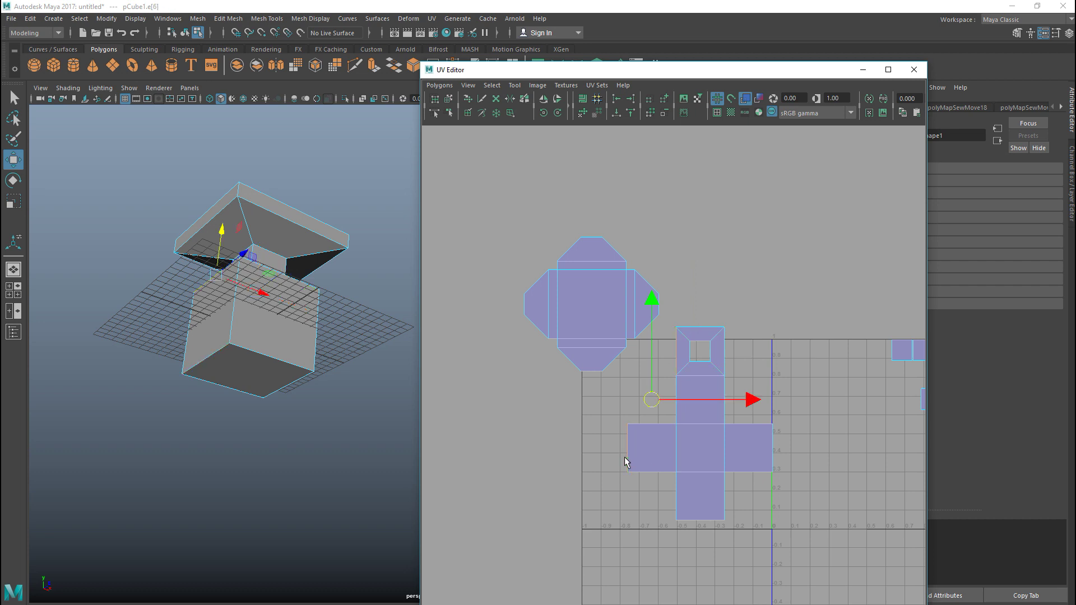
pyautogui.click(440, 86)
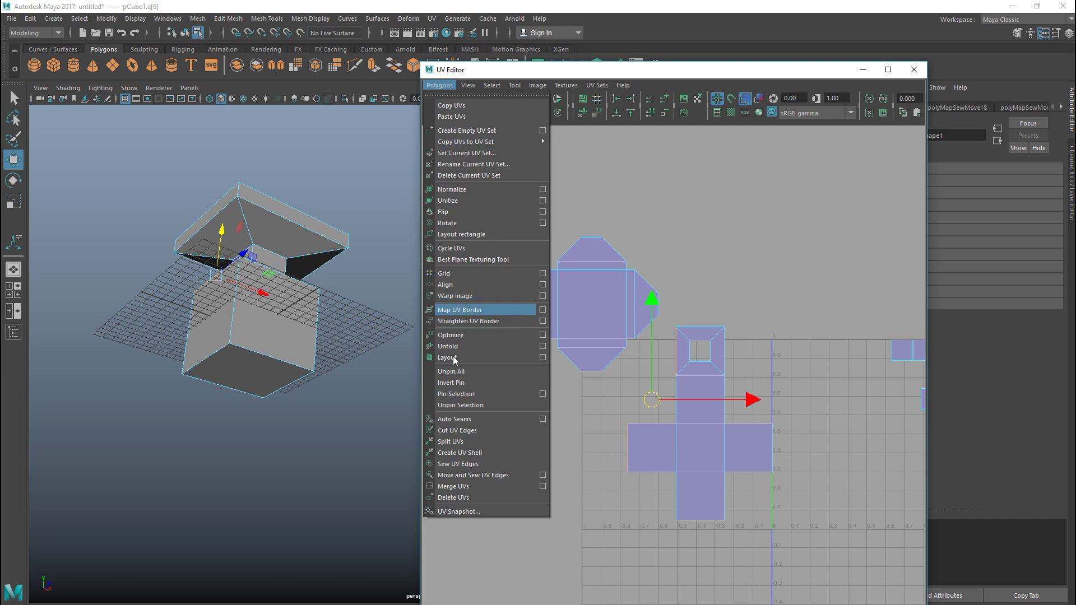
pyautogui.click(485, 478)
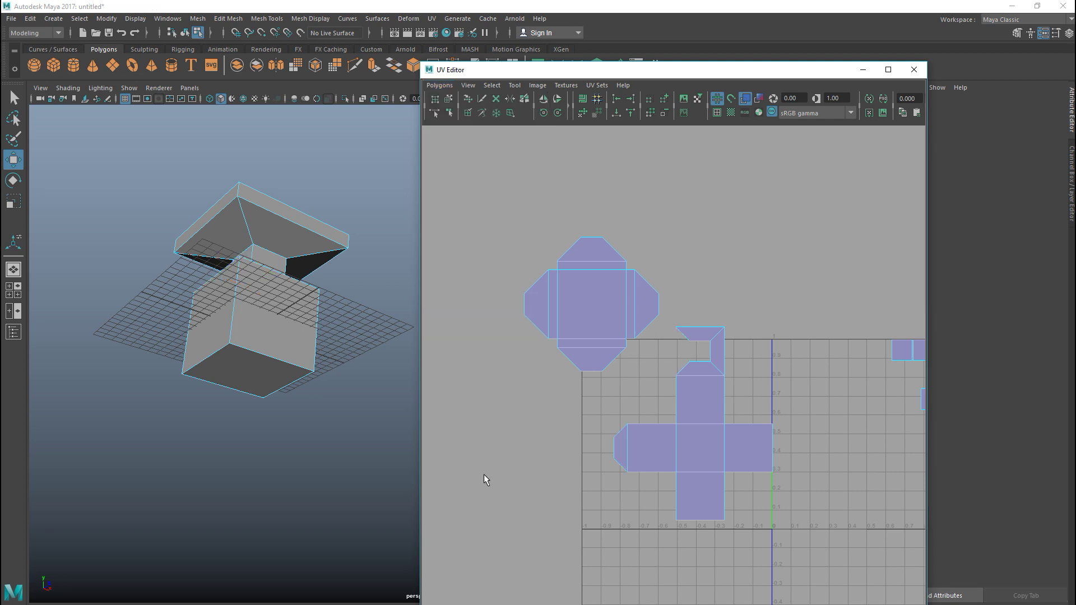
pyautogui.click(699, 523)
pyautogui.press('g')
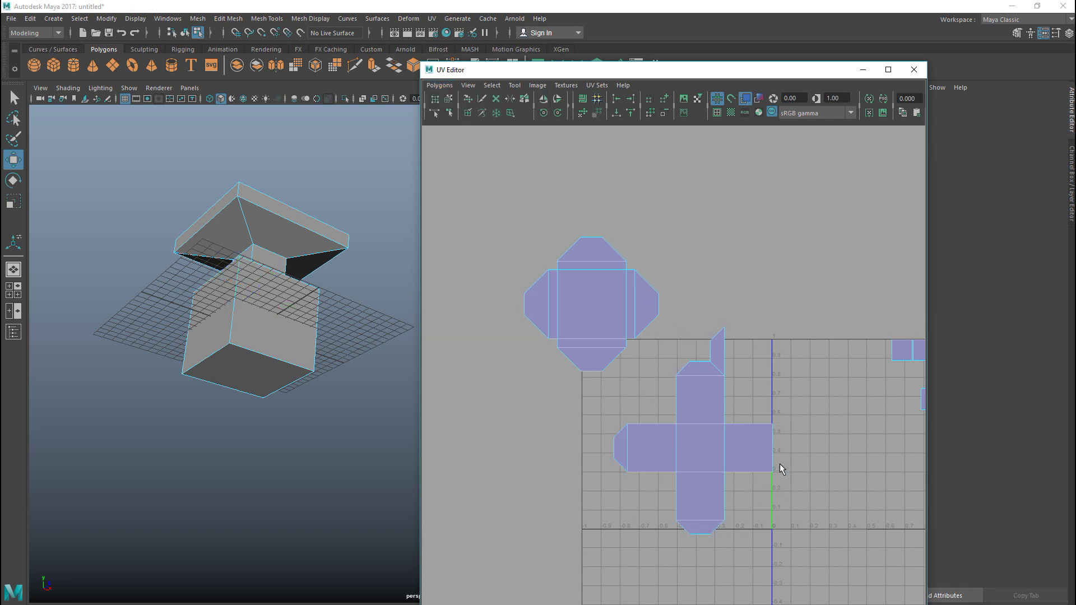
pyautogui.click(771, 457)
pyautogui.press('g')
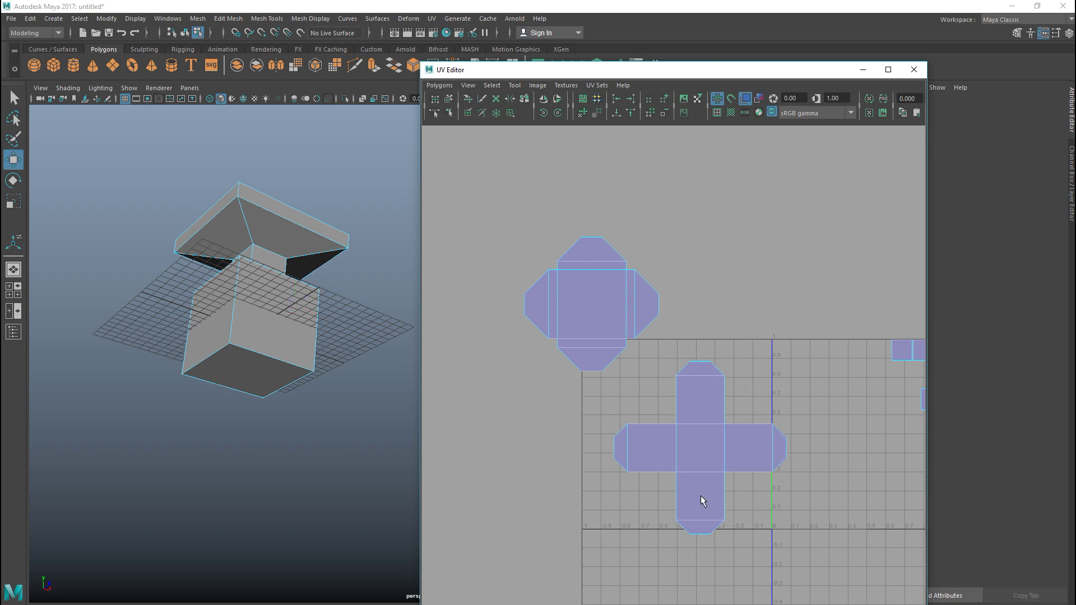
# Select the whole cross-shaped shell and bring the small loose squares into view
pyautogui.scroll(-2, 685, 447)
pyautogui.click(690, 451)
pyautogui.moveTo(687, 443); pyautogui.dragTo(654, 421, button='right')
pyautogui.click(654, 420)
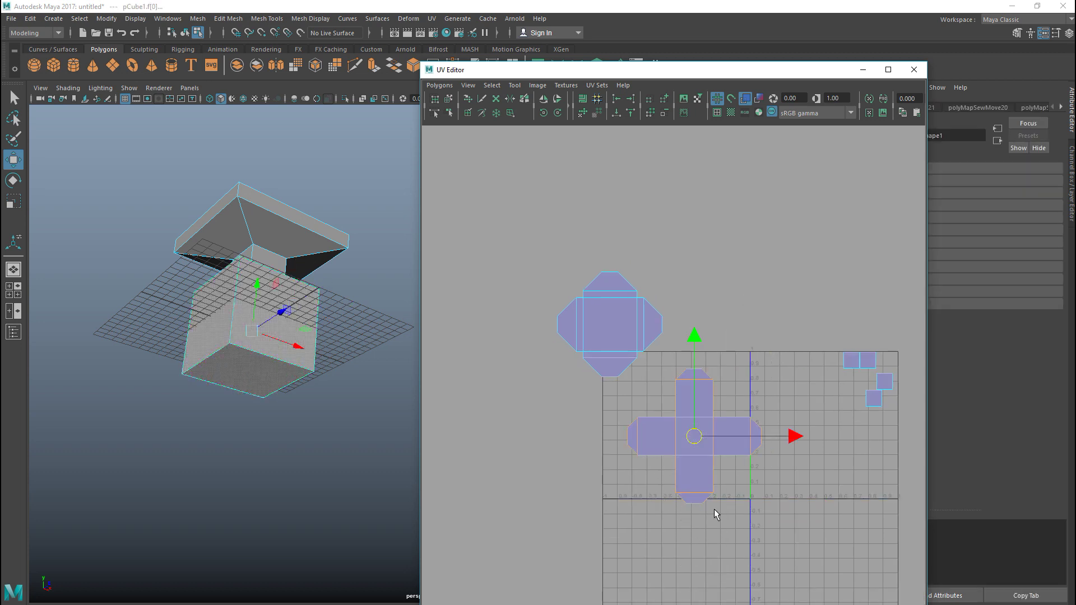
pyautogui.keyDown('alt'); pyautogui.moveTo(714, 509); pyautogui.dragTo(638, 469, button='middle'); pyautogui.keyUp('alt')
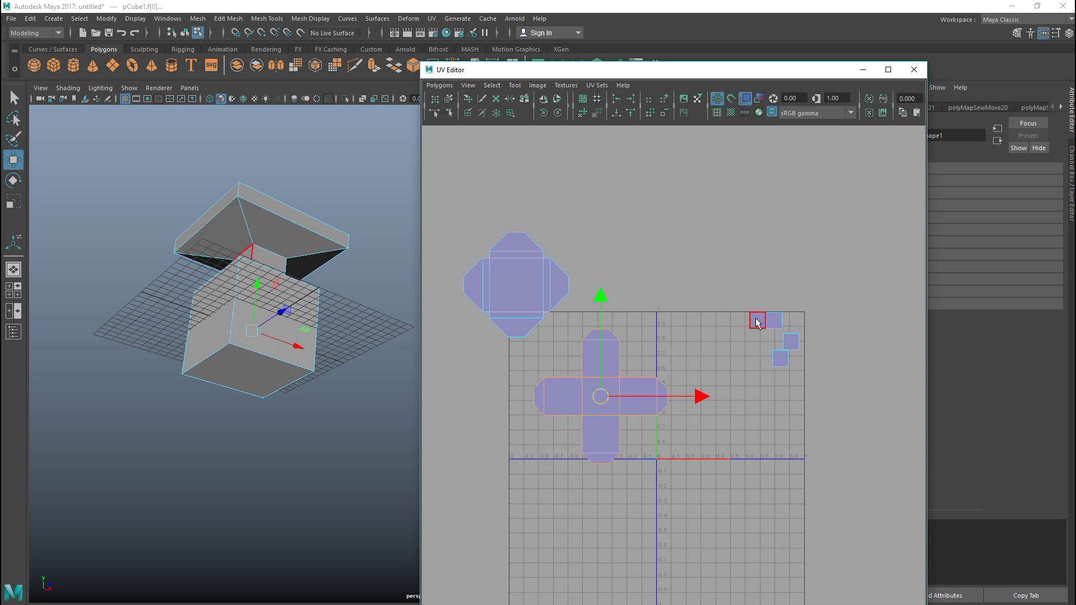
# Sew the four small neck squares onto the cross's left, bottom, right and top ends
pyautogui.moveTo(753, 328); pyautogui.dragTo(741, 312, button='right')
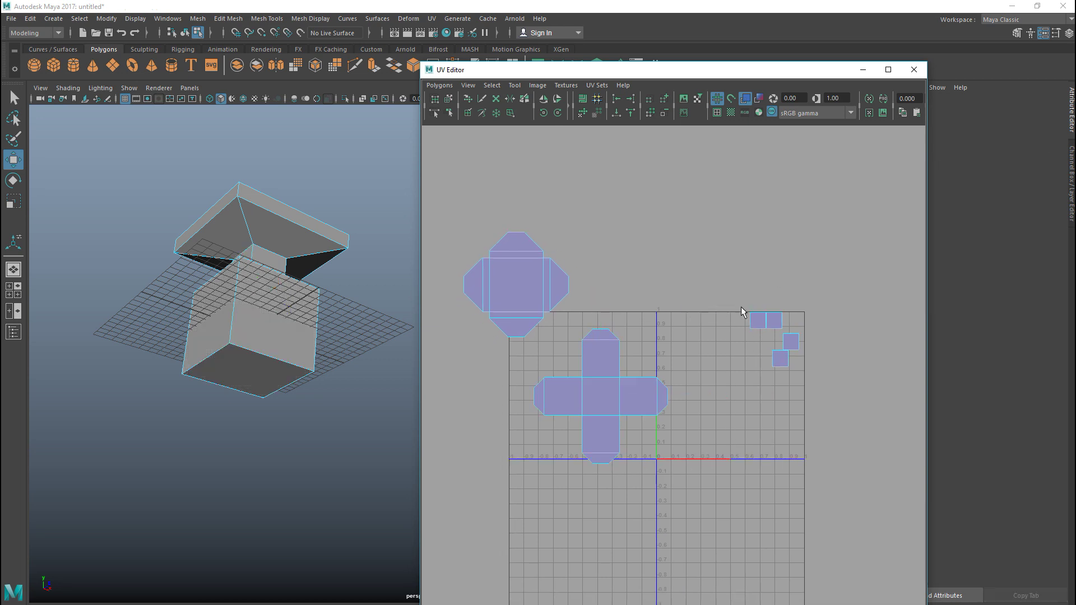
pyautogui.click(752, 324)
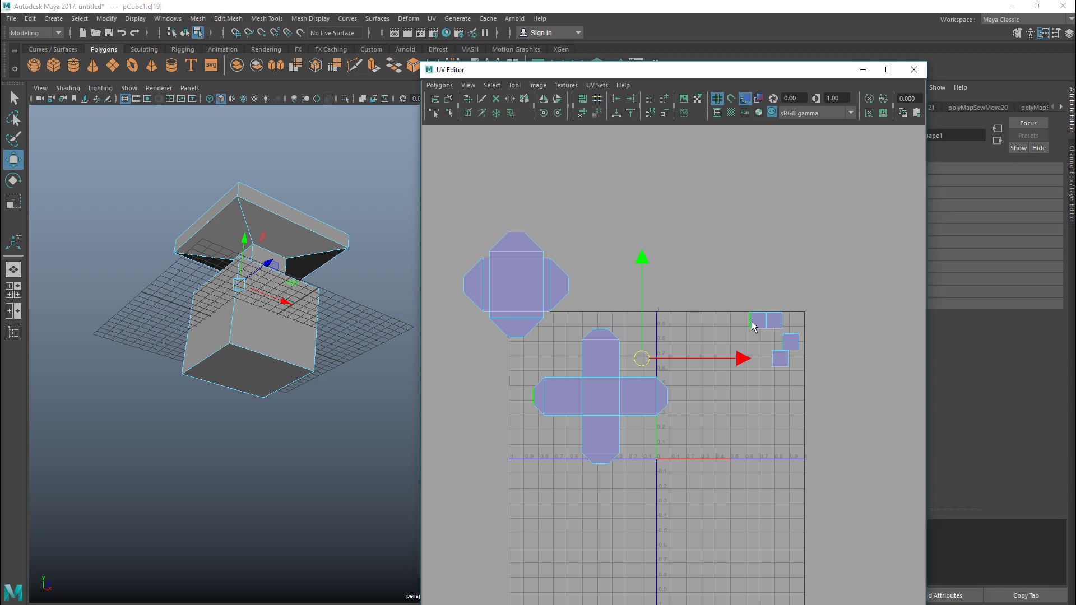
pyautogui.click(430, 85)
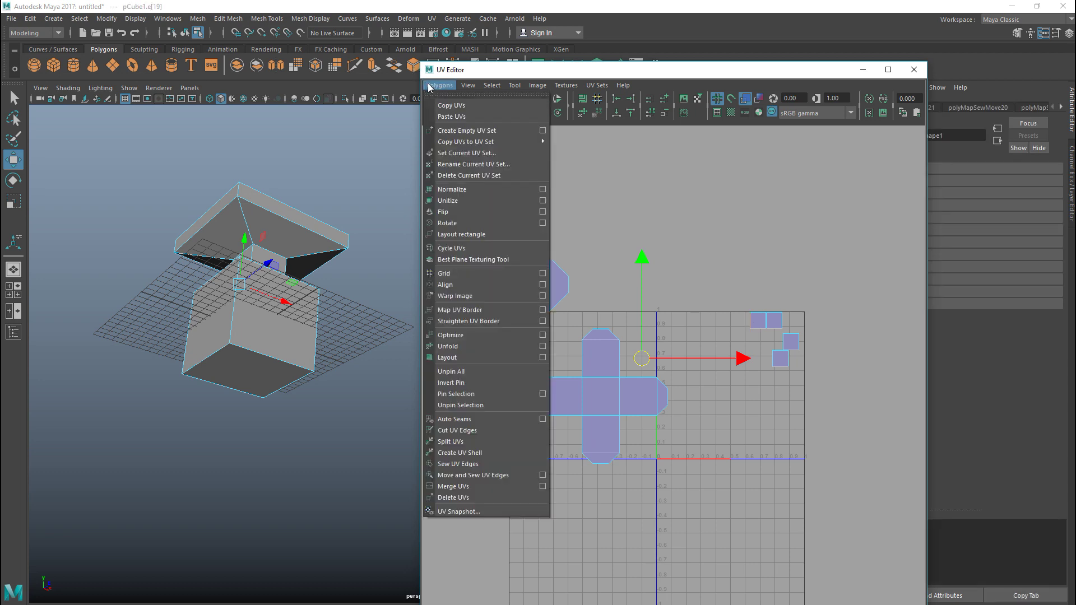
pyautogui.click(507, 475)
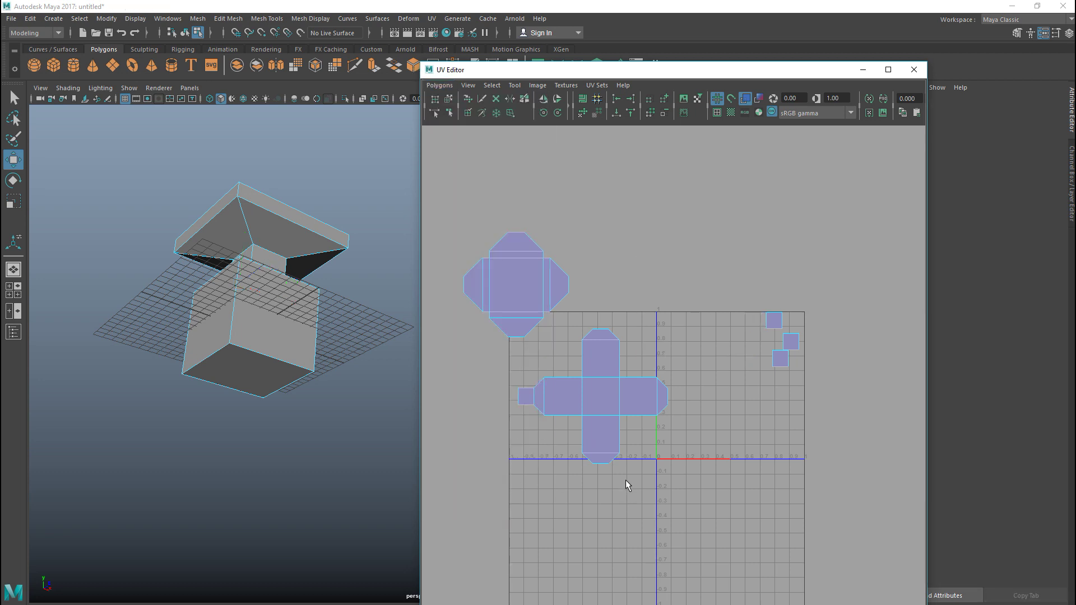
pyautogui.click(602, 465)
pyautogui.press('g')
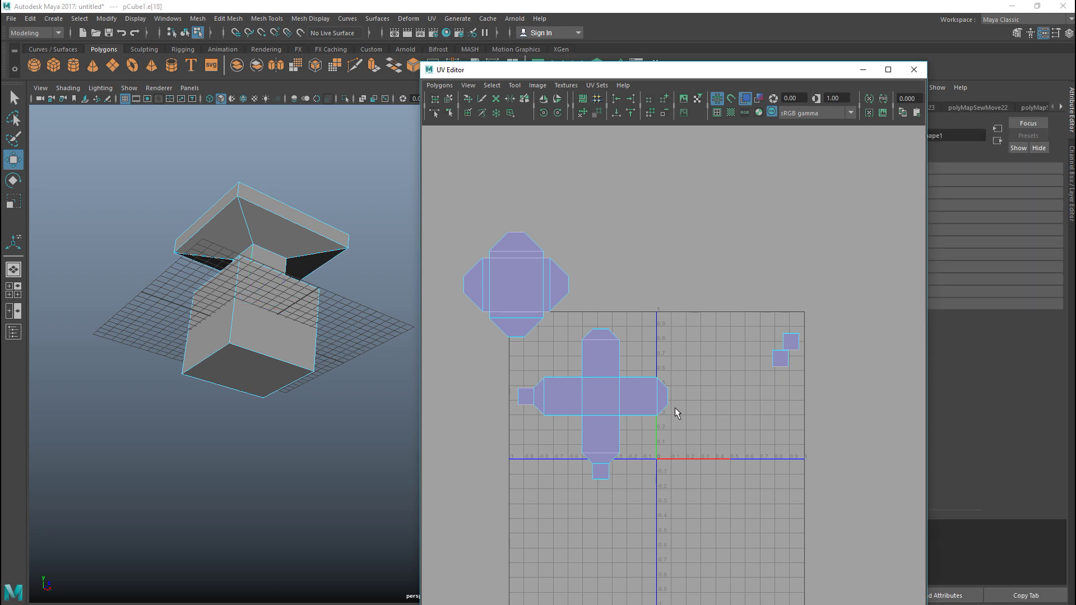
pyautogui.click(668, 396)
pyautogui.press('g')
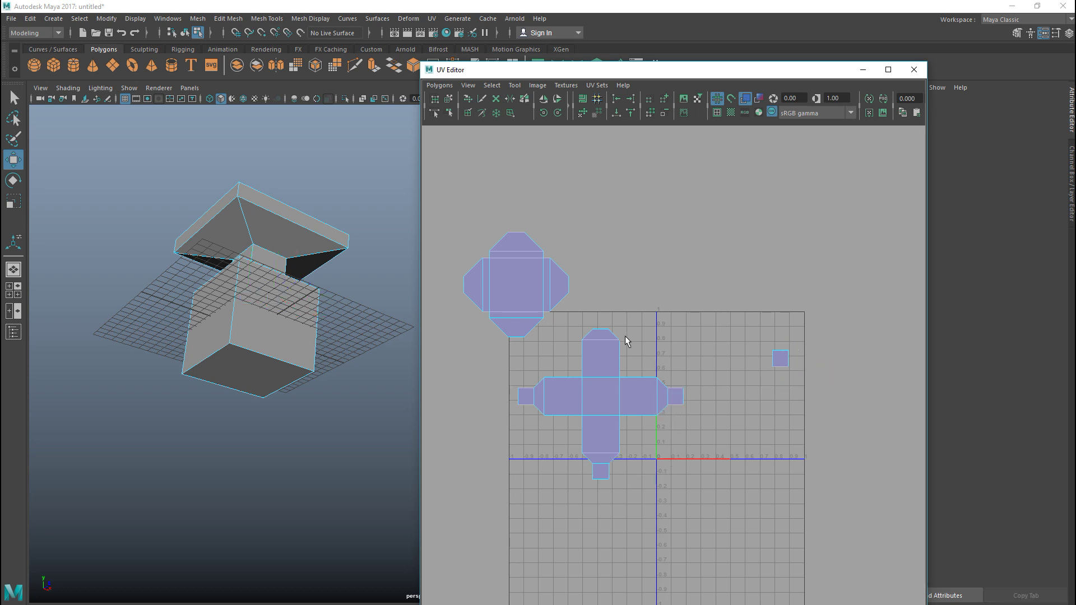
pyautogui.click(603, 331)
pyautogui.press('g')
pyautogui.click(496, 277)
pyautogui.moveTo(499, 276); pyautogui.dragTo(465, 269, button='right')
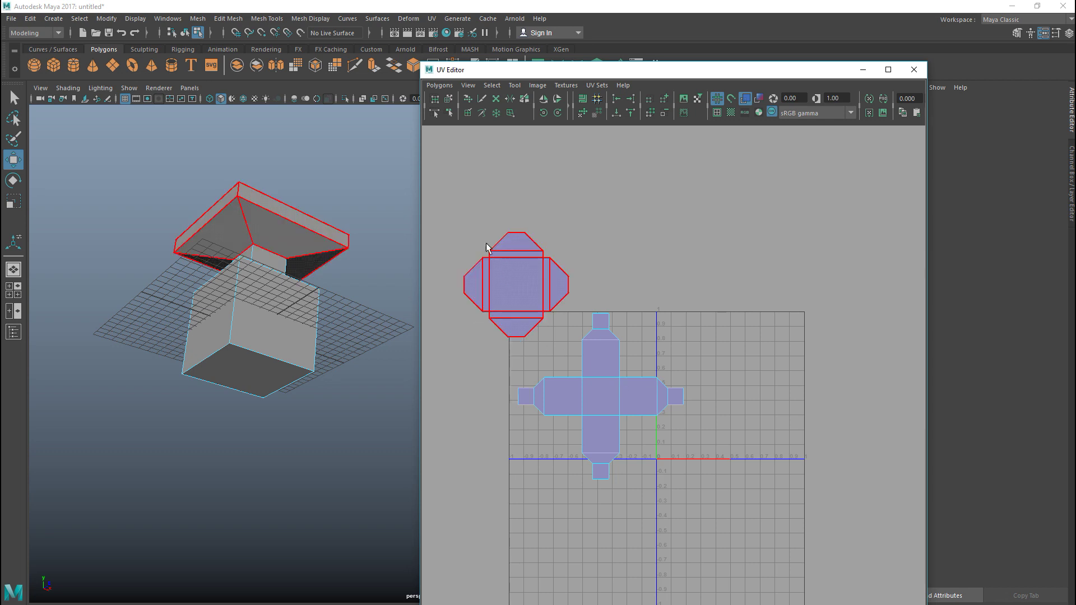
# Marquee-select every UV shell and lay them out with Polygons > Layout
pyautogui.moveTo(463, 206); pyautogui.dragTo(693, 521)
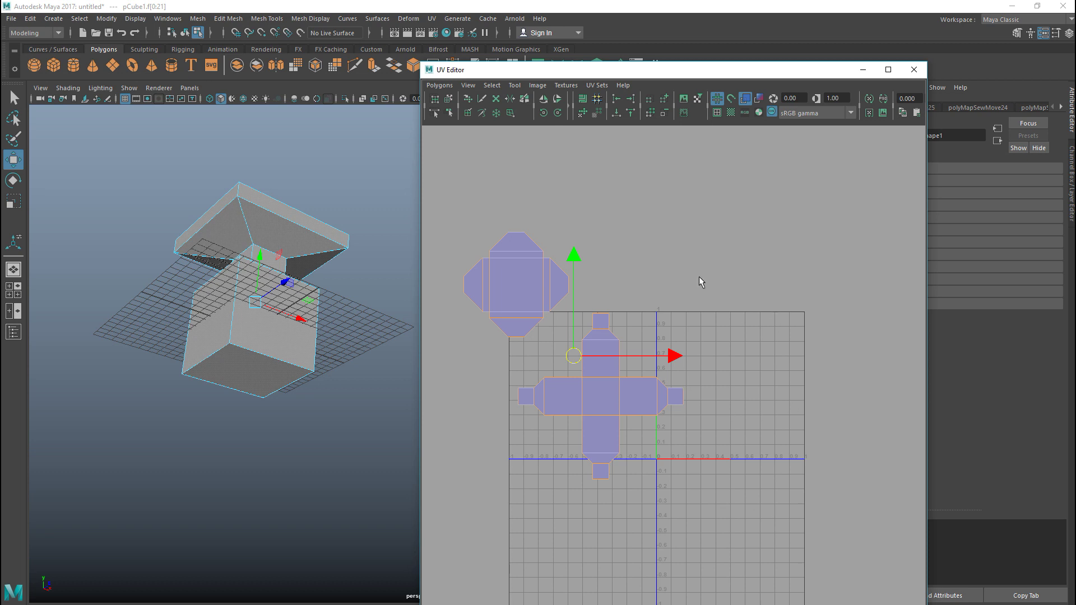
pyautogui.click(438, 86)
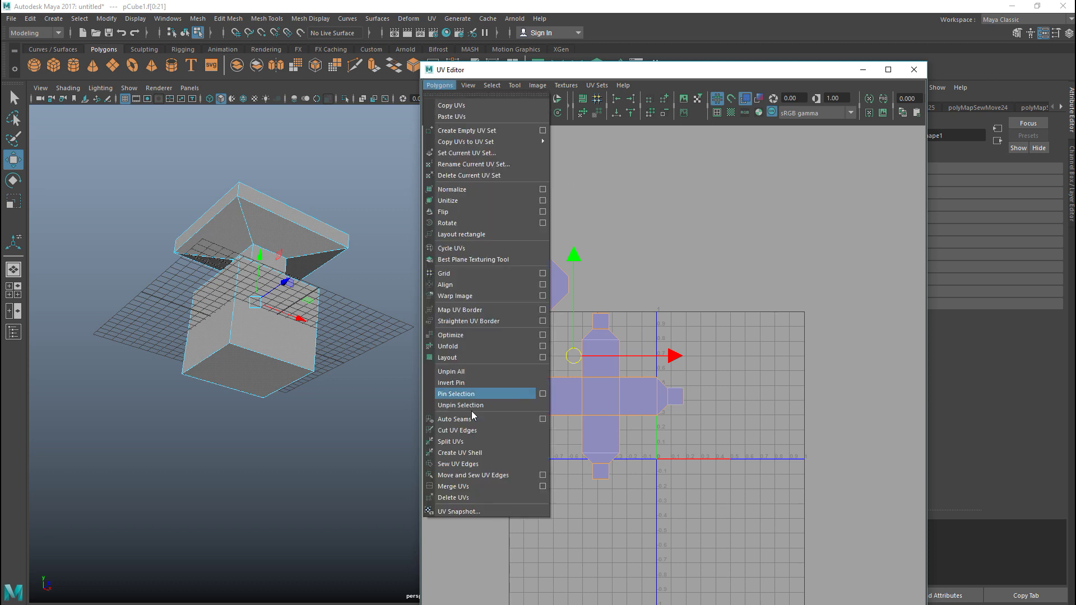
pyautogui.click(462, 357)
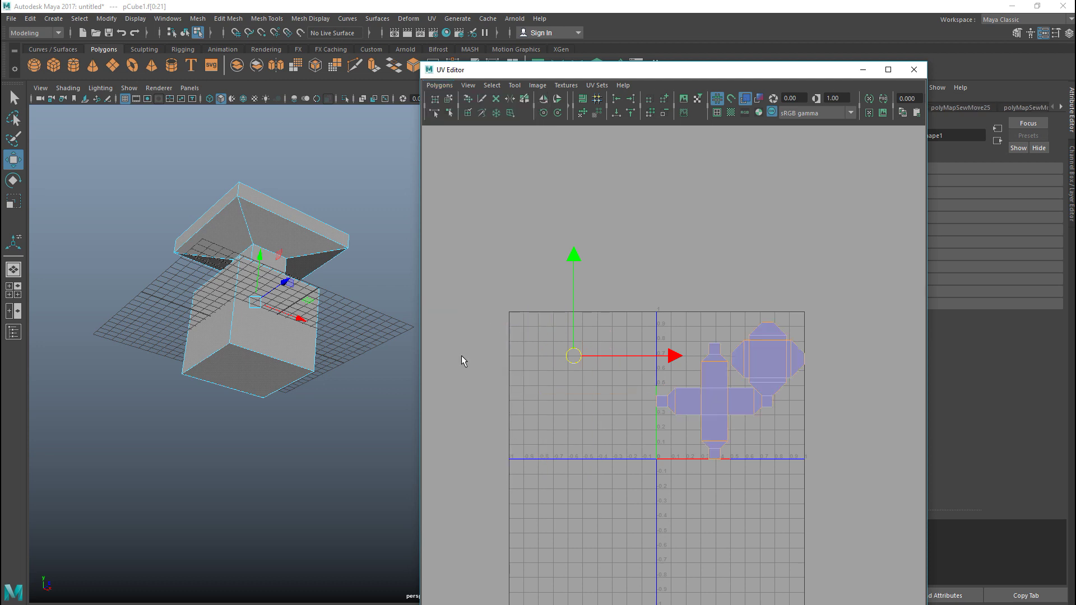
# Isolate the octagonal shell and nudge it up slightly beside the cross inside the square
pyautogui.click(716, 446)
pyautogui.scroll(5, 738, 445)
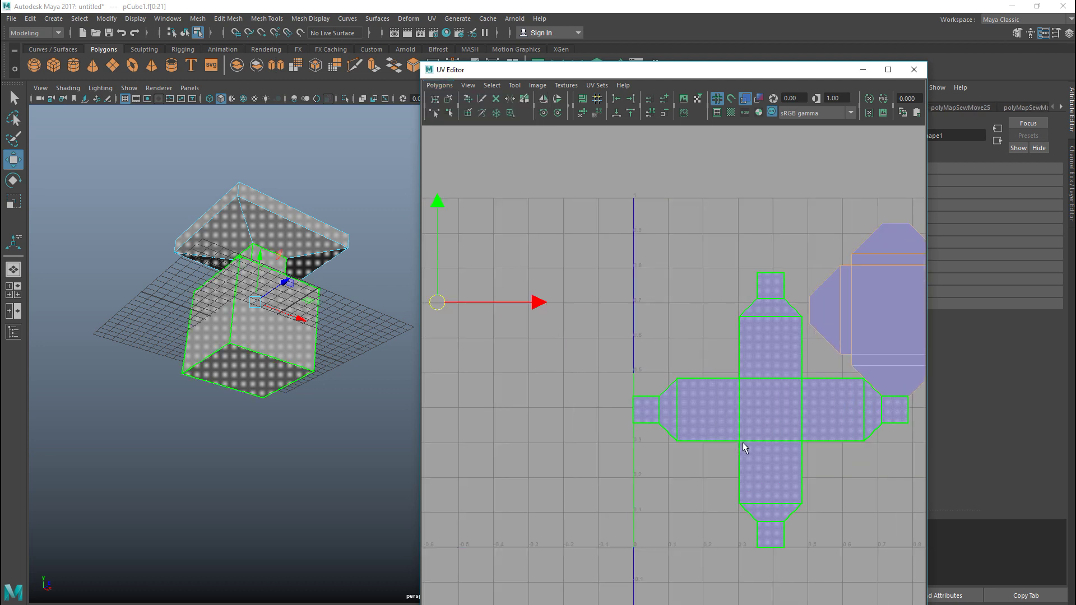
pyautogui.click(724, 449)
pyautogui.scroll(-5, 723, 456)
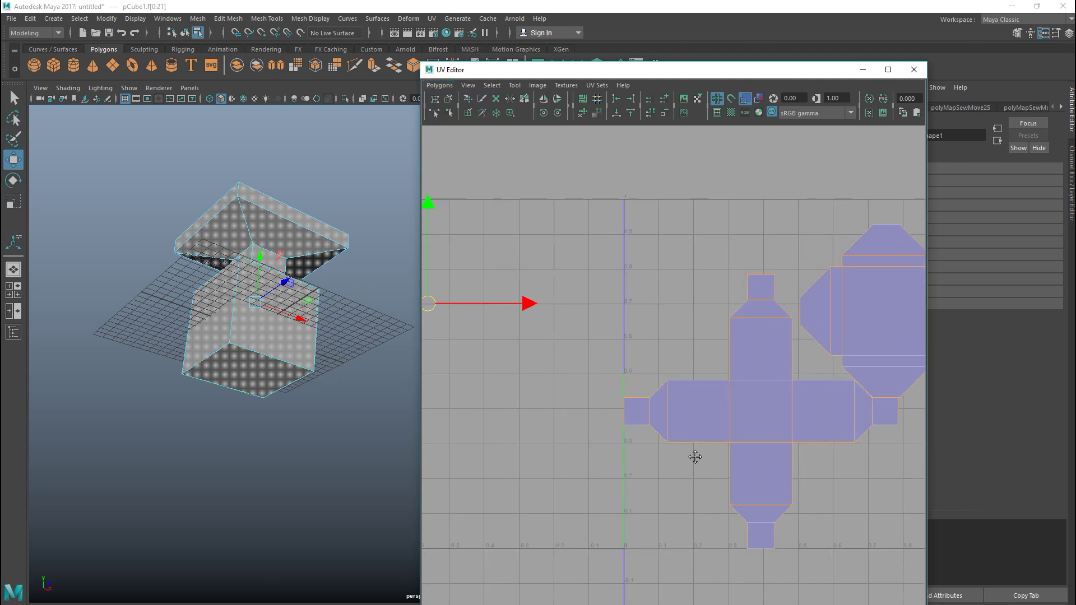
pyautogui.click(683, 443)
pyautogui.click(733, 415)
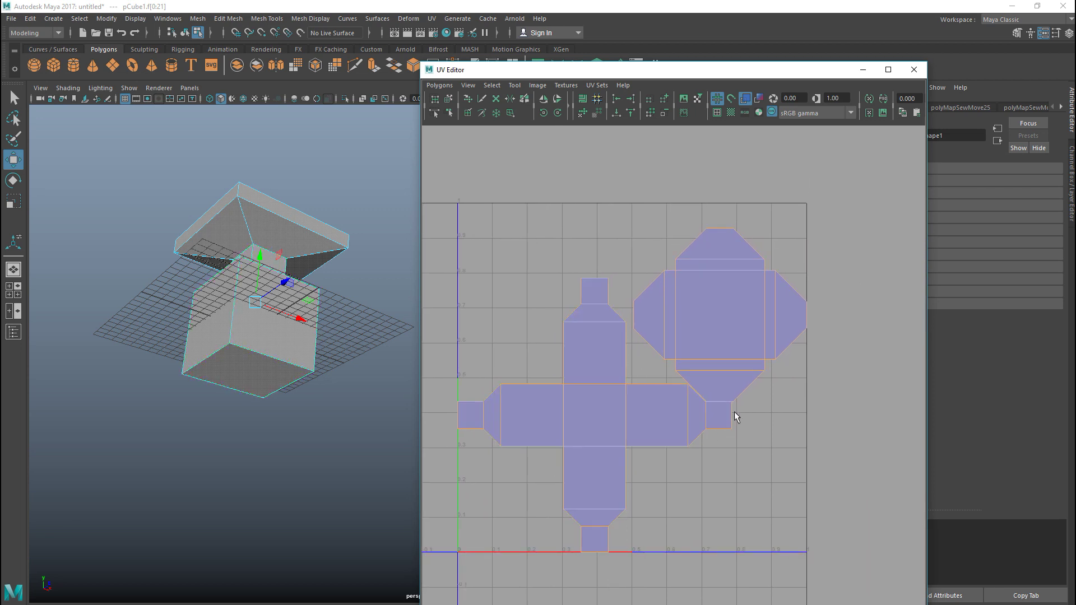
pyautogui.click(699, 413)
pyautogui.click(735, 342)
pyautogui.click(726, 319)
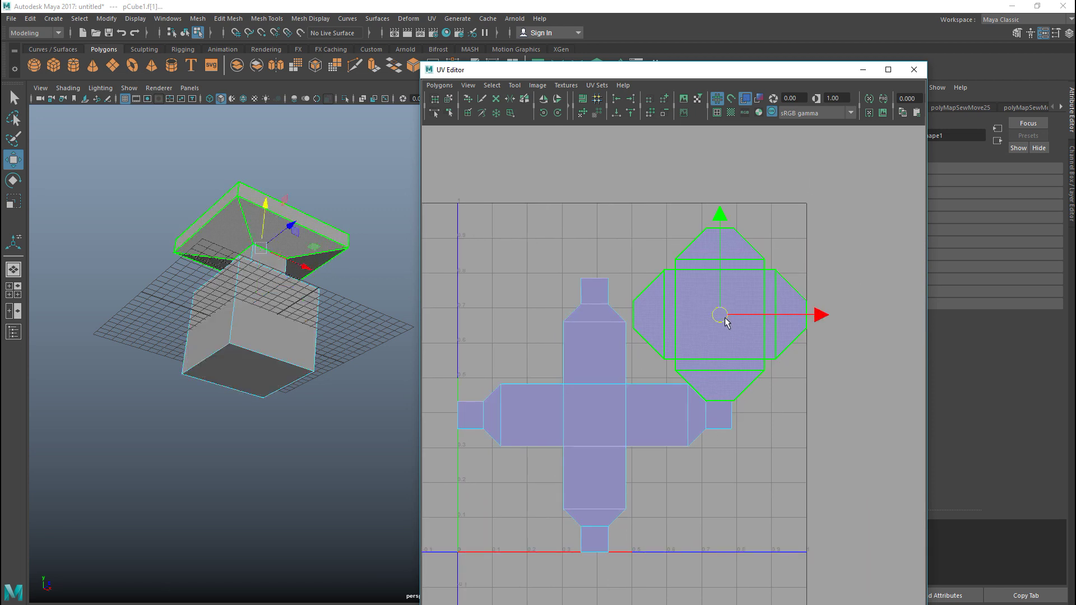
pyautogui.moveTo(722, 317); pyautogui.dragTo(713, 293)
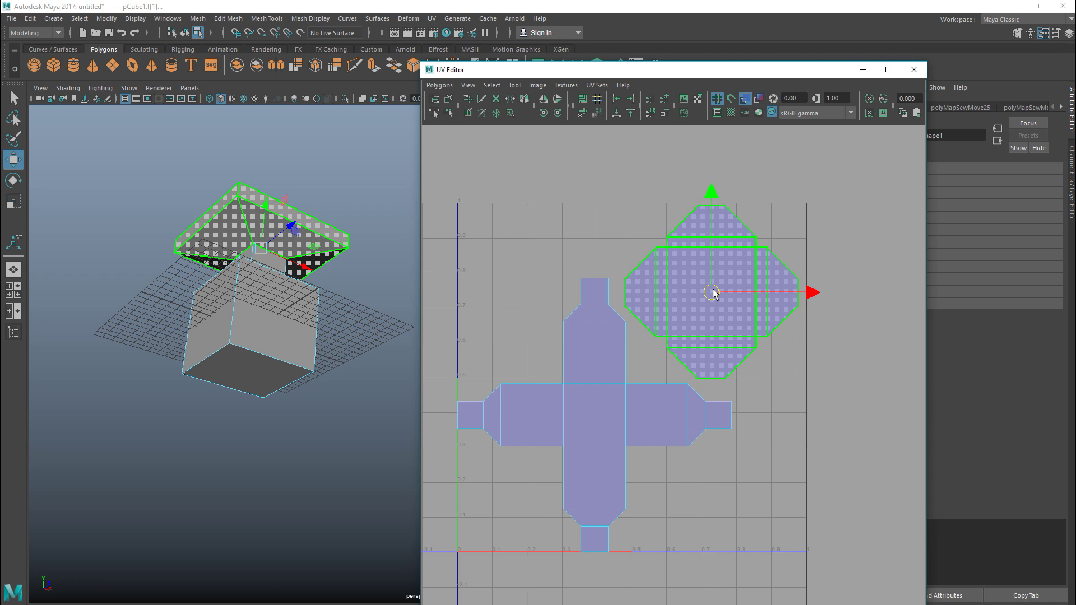
pyautogui.scroll(-3, 278, 435)
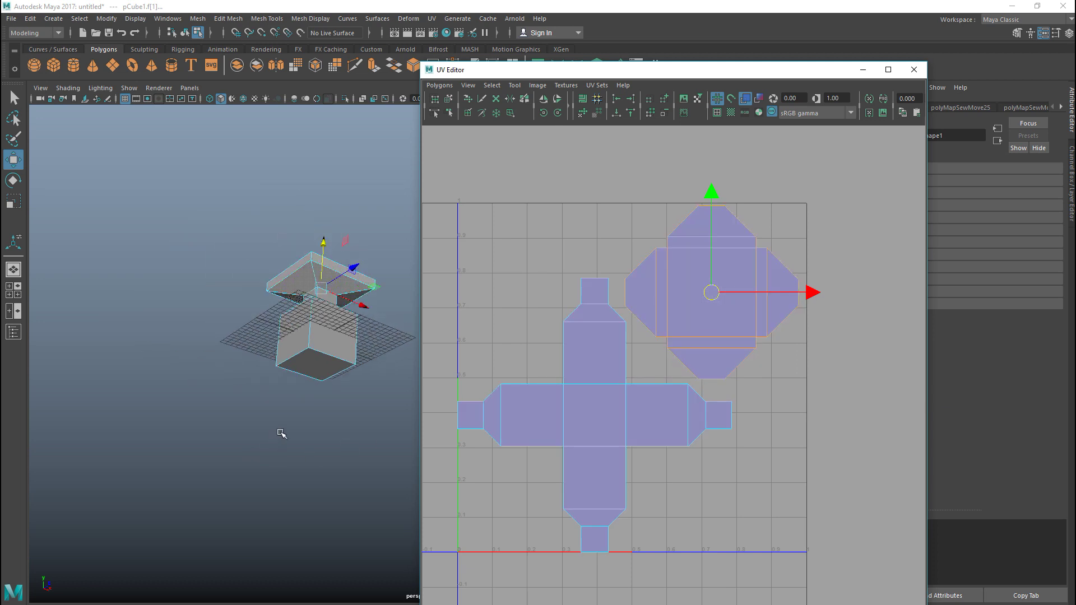
pyautogui.click(265, 410)
pyautogui.keyDown('alt'); pyautogui.moveTo(269, 389); pyautogui.dragTo(259, 432); pyautogui.keyUp('alt')
# Close the UV Editor and delete the extruded cube pedestal model
pyautogui.scroll(5, 262, 432)
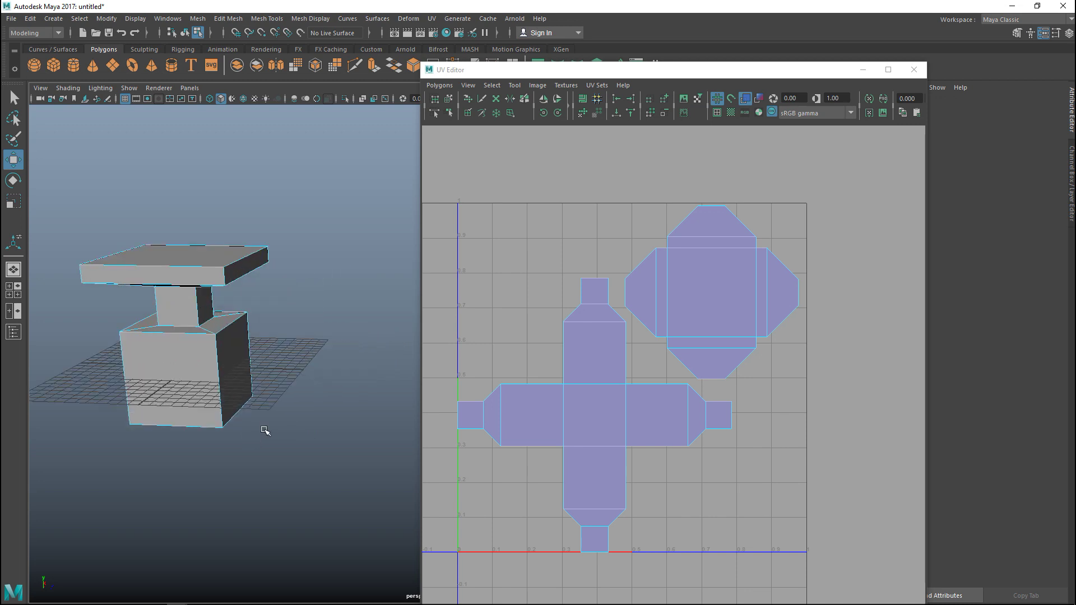
pyautogui.scroll(-3, 254, 437)
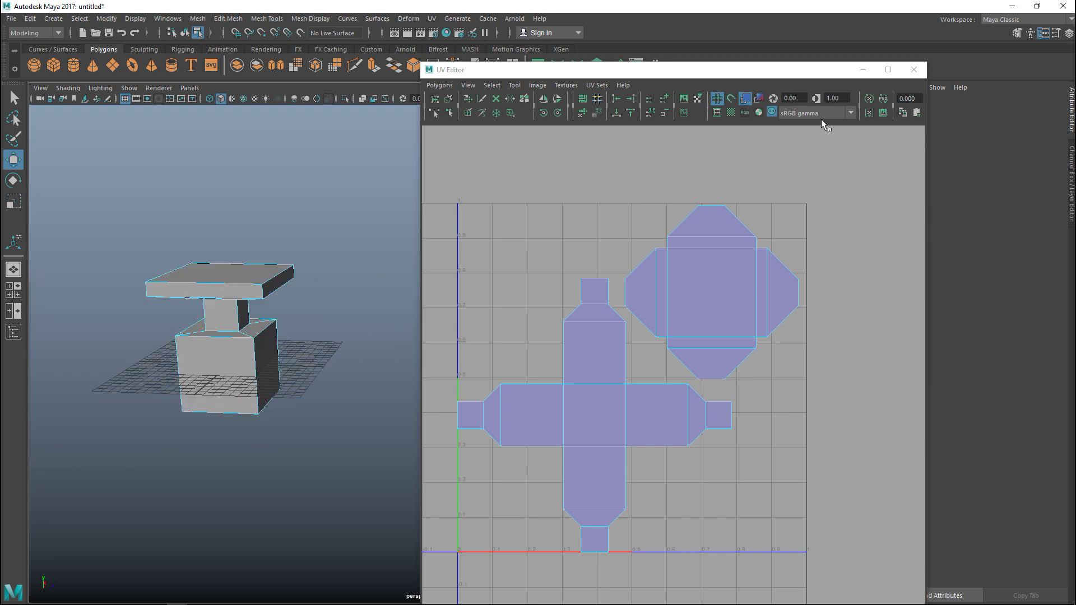
pyautogui.click(913, 70)
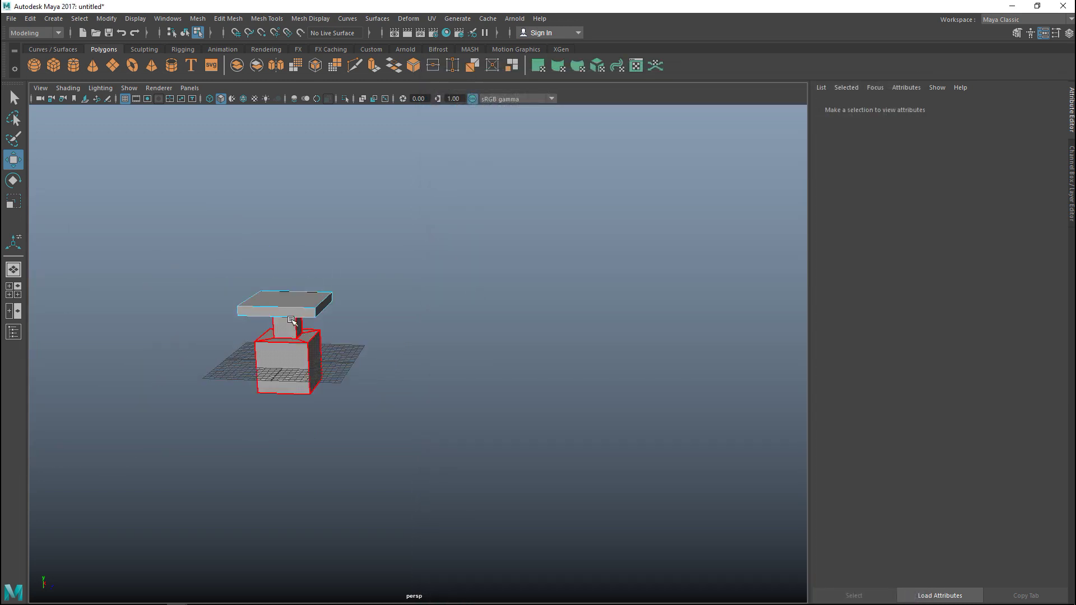
pyautogui.moveTo(291, 321); pyautogui.dragTo(336, 263, button='right')
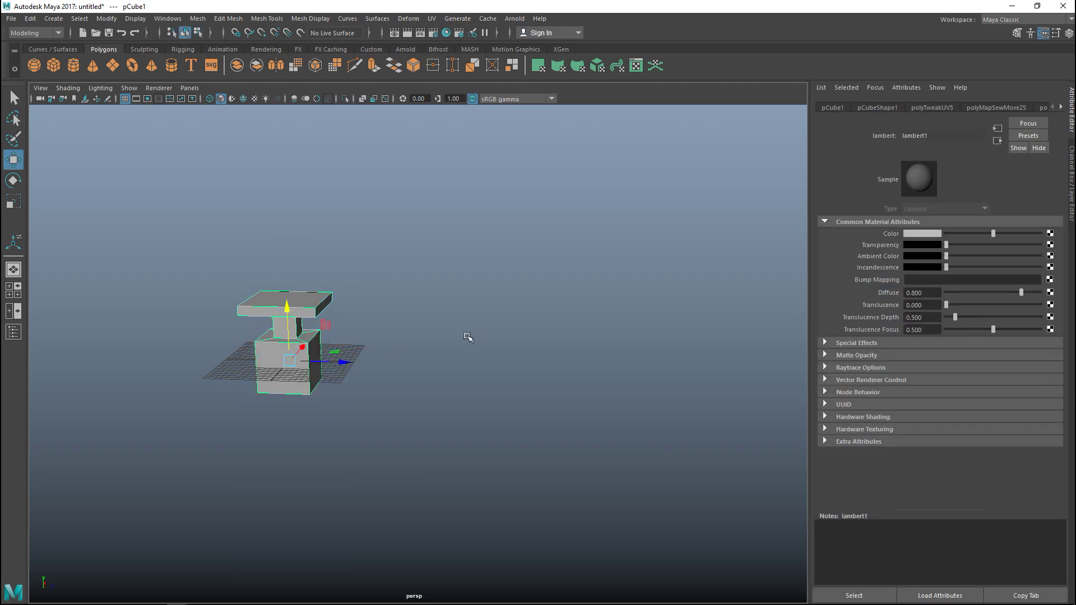
pyautogui.press('Delete')
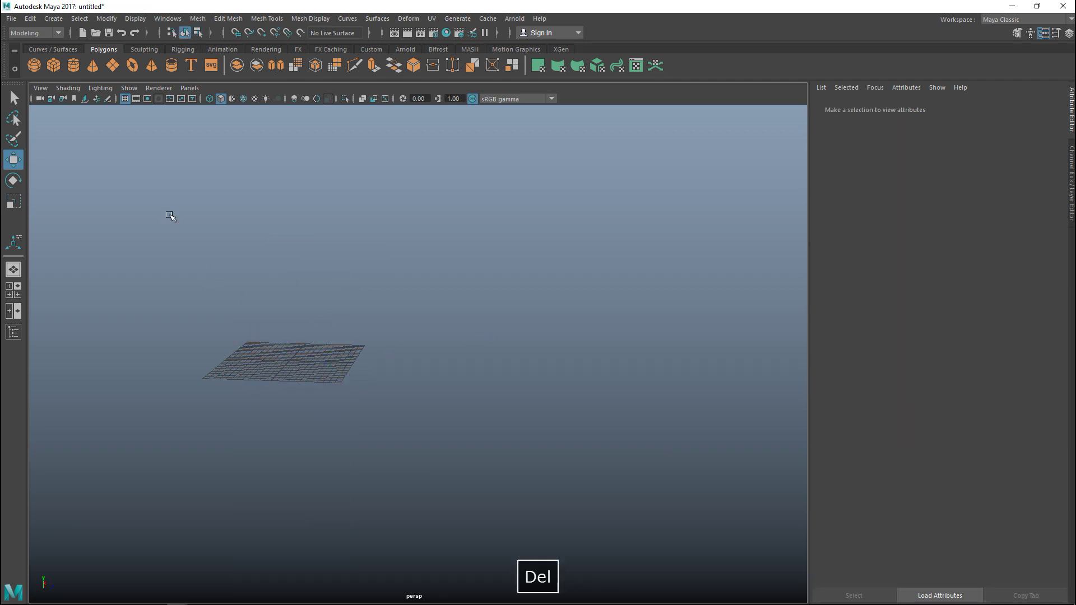
# Create a polygon cylinder, pCylinder1, at the origin and frame it in view
pyautogui.click(74, 66)
pyautogui.press('f')
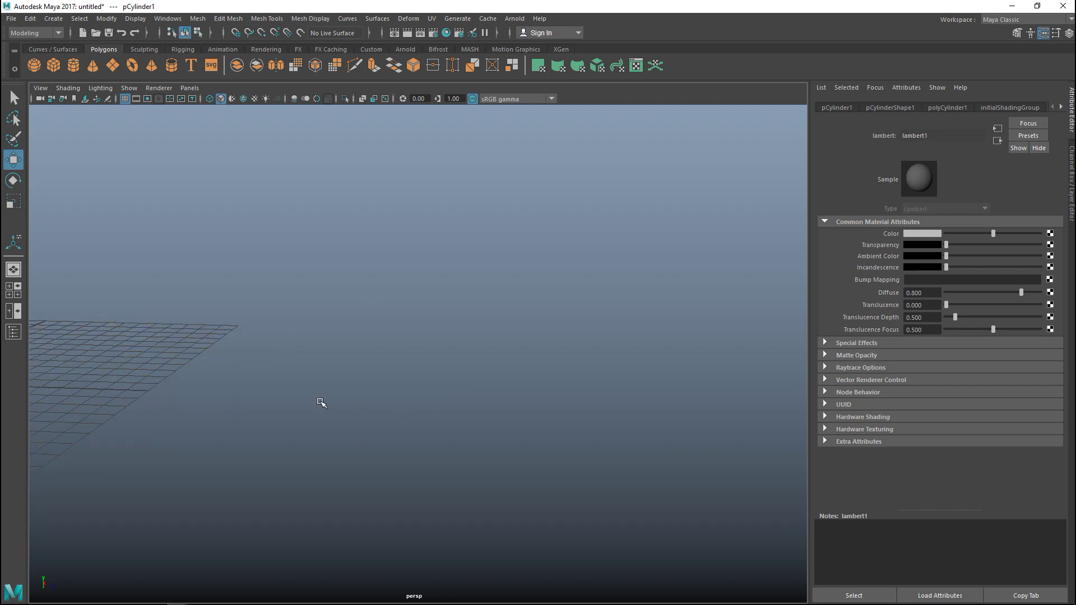
pyautogui.scroll(-5, 321, 402)
pyautogui.keyDown('alt'); pyautogui.moveTo(349, 388); pyautogui.dragTo(392, 402); pyautogui.keyUp('alt')
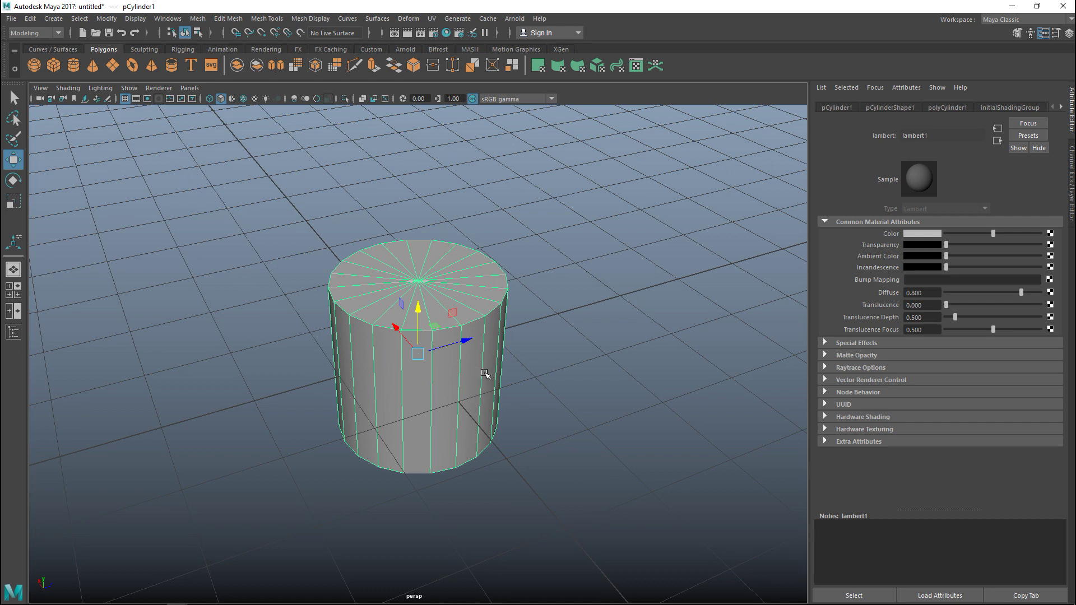
# Create polygon cube pCube1, scale it tall along Y into a column, and reselect the cylinder
pyautogui.click(54, 66)
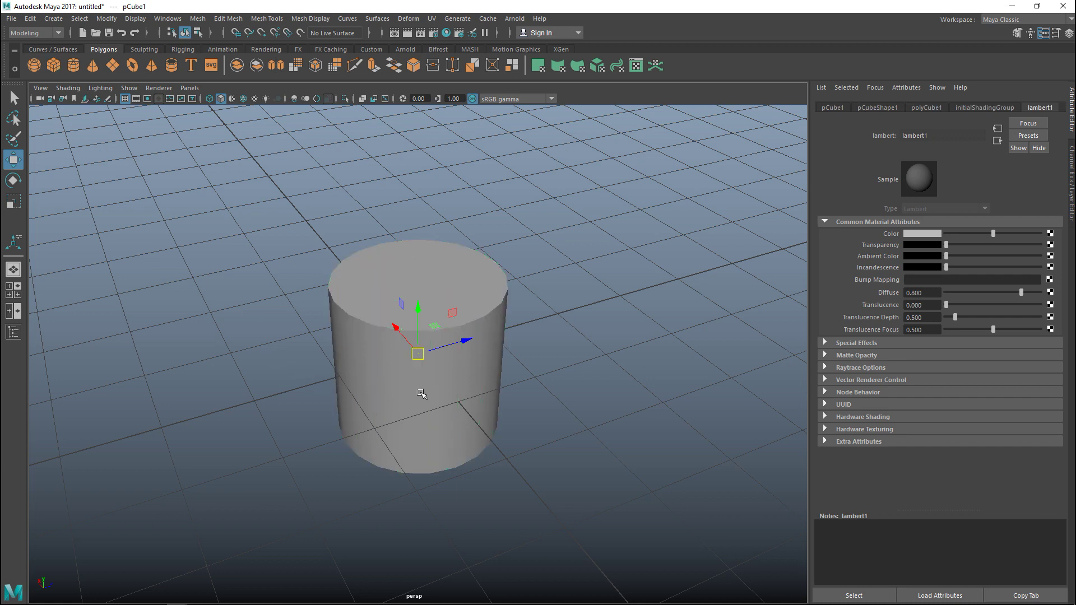
pyautogui.moveTo(413, 341); pyautogui.dragTo(462, 457)
pyautogui.press('r')
pyautogui.moveTo(506, 419); pyautogui.dragTo(520, 312)
pyautogui.moveTo(502, 415); pyautogui.dragTo(536, 218)
pyautogui.keyDown('alt'); pyautogui.moveTo(379, 299); pyautogui.dragTo(415, 343); pyautogui.keyUp('alt')
pyautogui.press('w')
pyautogui.scroll(4, 457, 353)
pyautogui.click(318, 298)
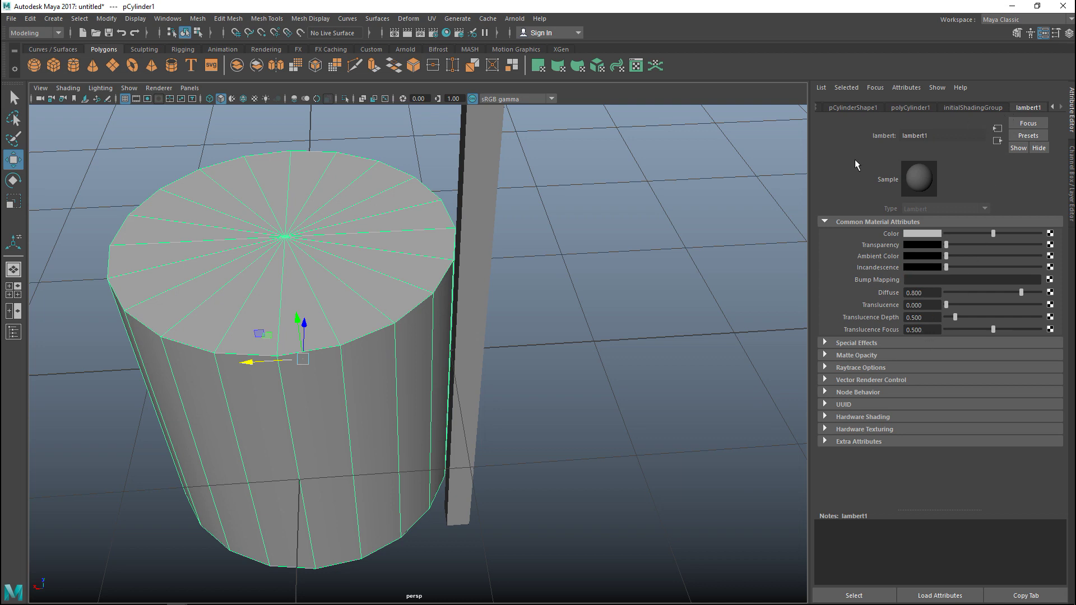
# Set the polyCylinder1 Subdivisions Caps to 0 in the Attribute Editor
pyautogui.hotkey('ctrl', 'a')
pyautogui.hotkey('ctrl', 'a')
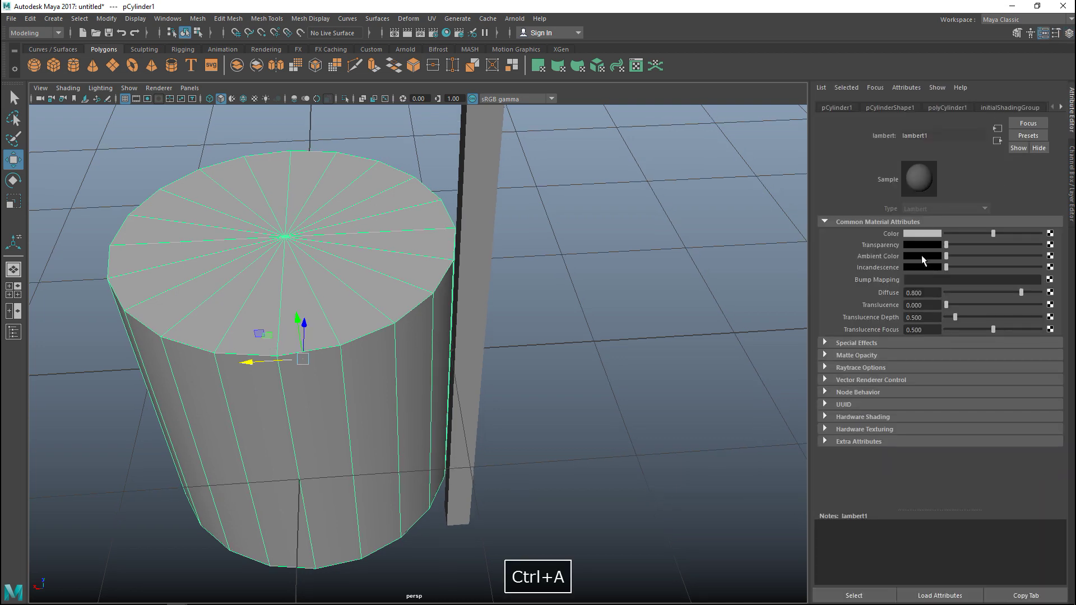
pyautogui.click(947, 108)
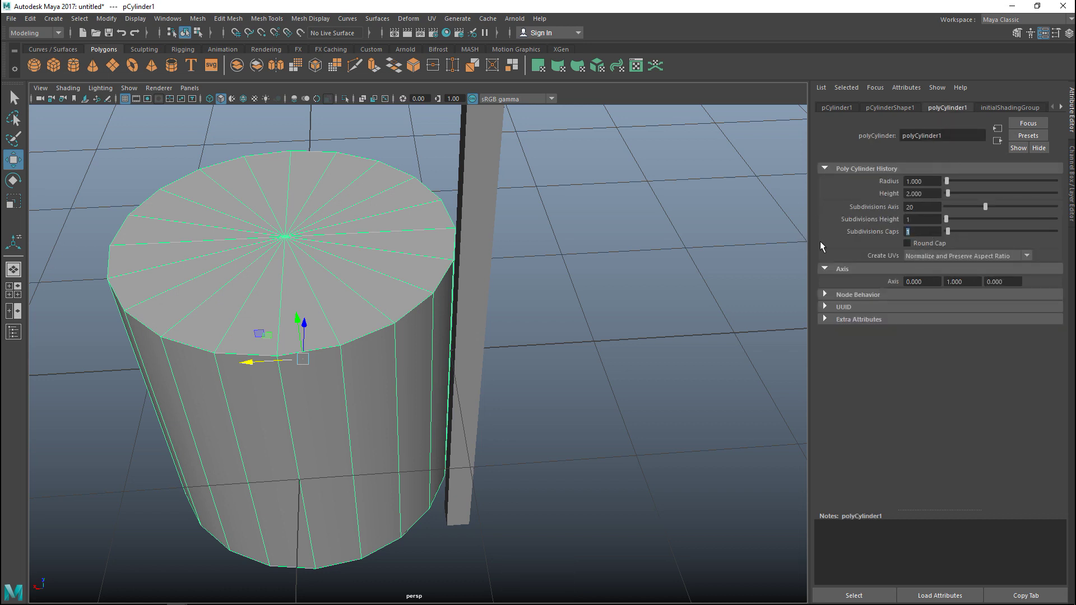
pyautogui.write('0')
pyautogui.hotkey('shift', 'Tab')
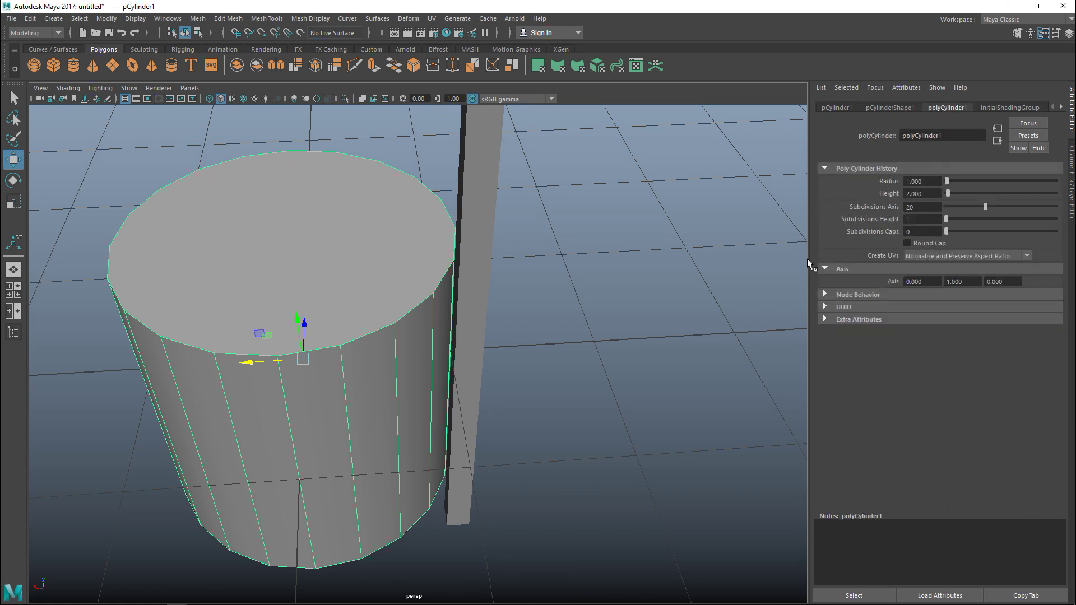
# Delete the cylinder's top and bottom cap faces in Face mode
pyautogui.moveTo(378, 211); pyautogui.dragTo(372, 235, button='right')
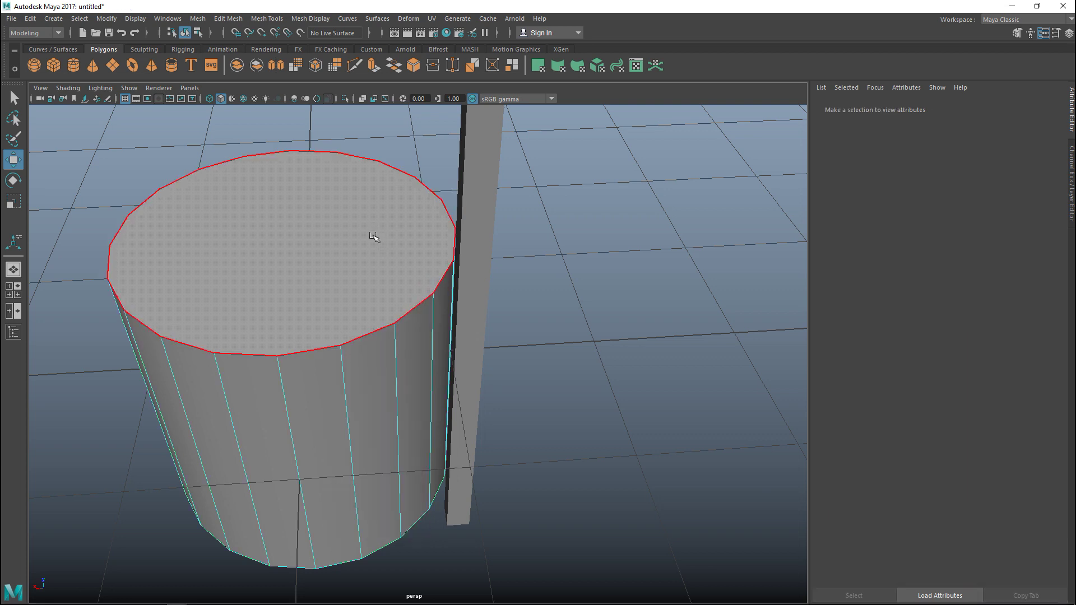
pyautogui.click(346, 238)
pyautogui.press('Delete')
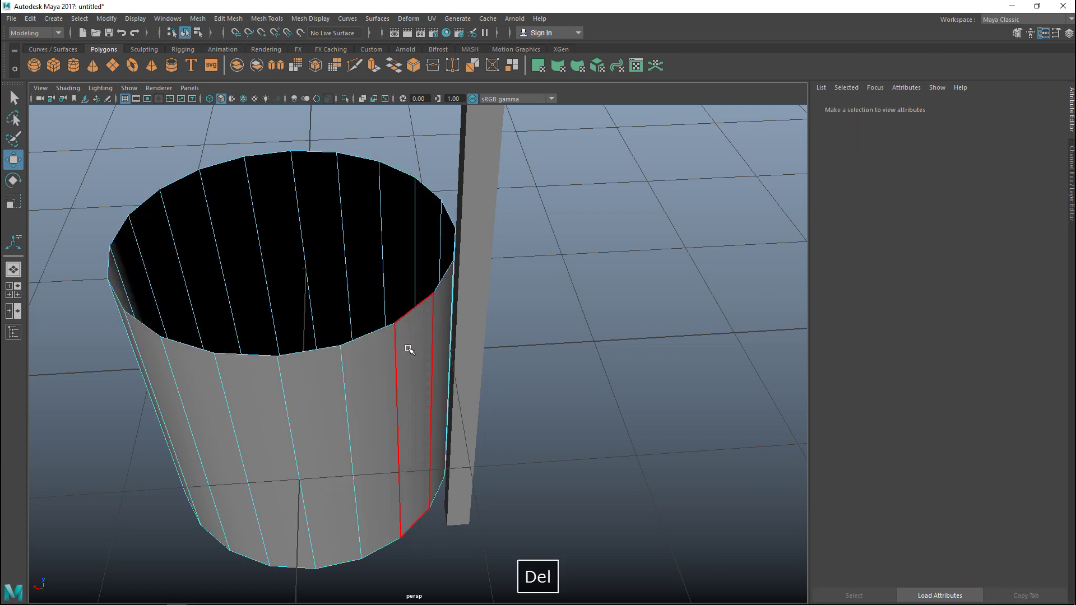
pyautogui.keyDown('alt'); pyautogui.moveTo(408, 353); pyautogui.dragTo(371, 351); pyautogui.keyUp('alt')
pyautogui.click(364, 349)
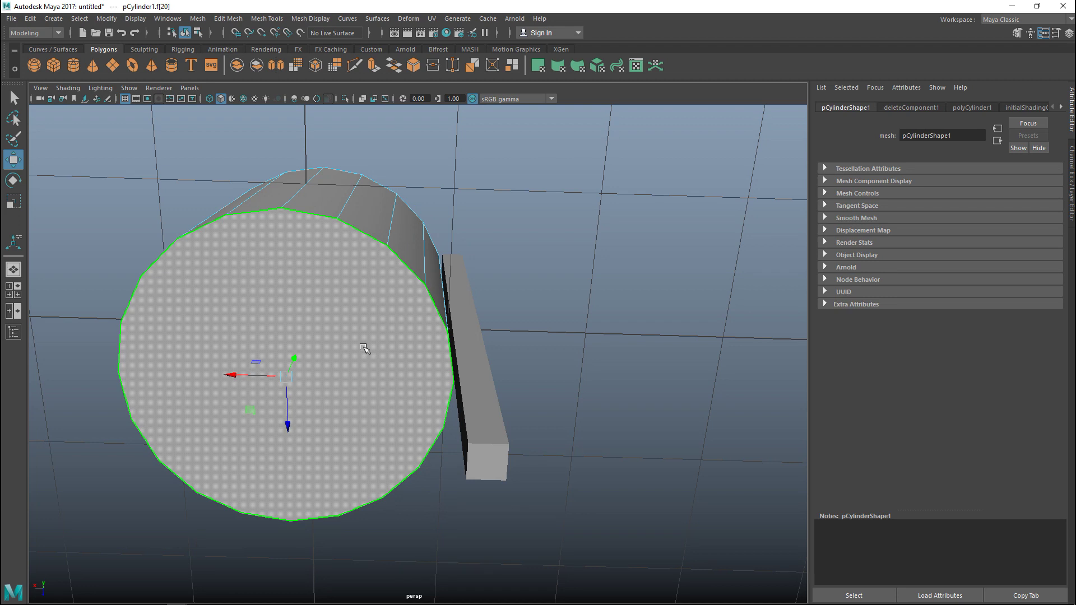
pyautogui.press('Delete')
pyautogui.keyDown('alt'); pyautogui.moveTo(473, 318); pyautogui.dragTo(580, 445); pyautogui.keyUp('alt')
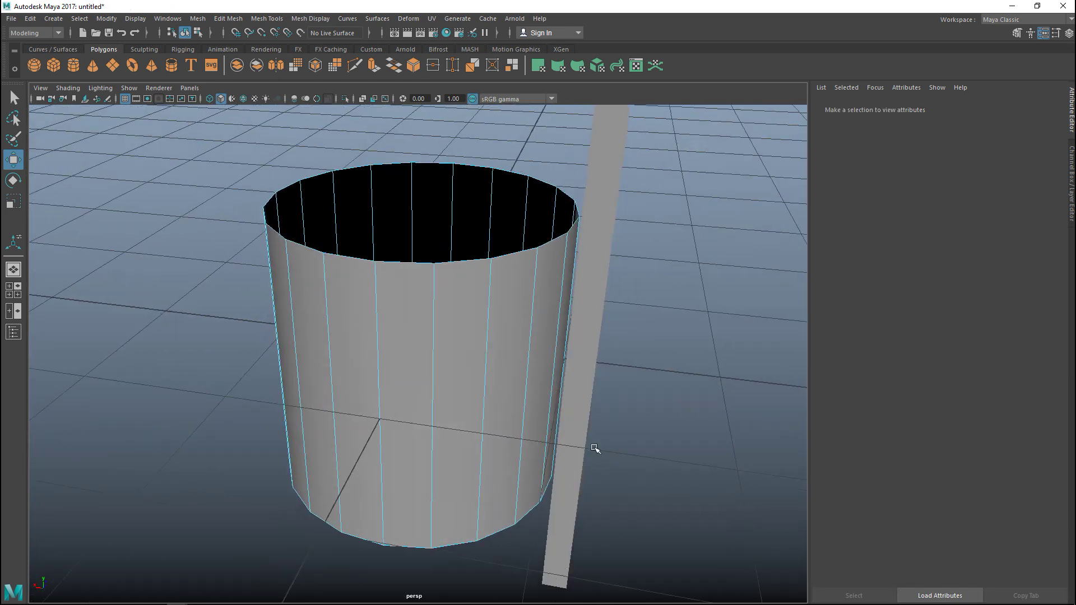
pyautogui.moveTo(595, 448)
pyautogui.keyDown('alt'); pyautogui.mouseDown(button='middle')
pyautogui.moveTo(557, 447)
pyautogui.moveTo(578, 445)
pyautogui.mouseUp(button='middle'); pyautogui.keyUp('alt')
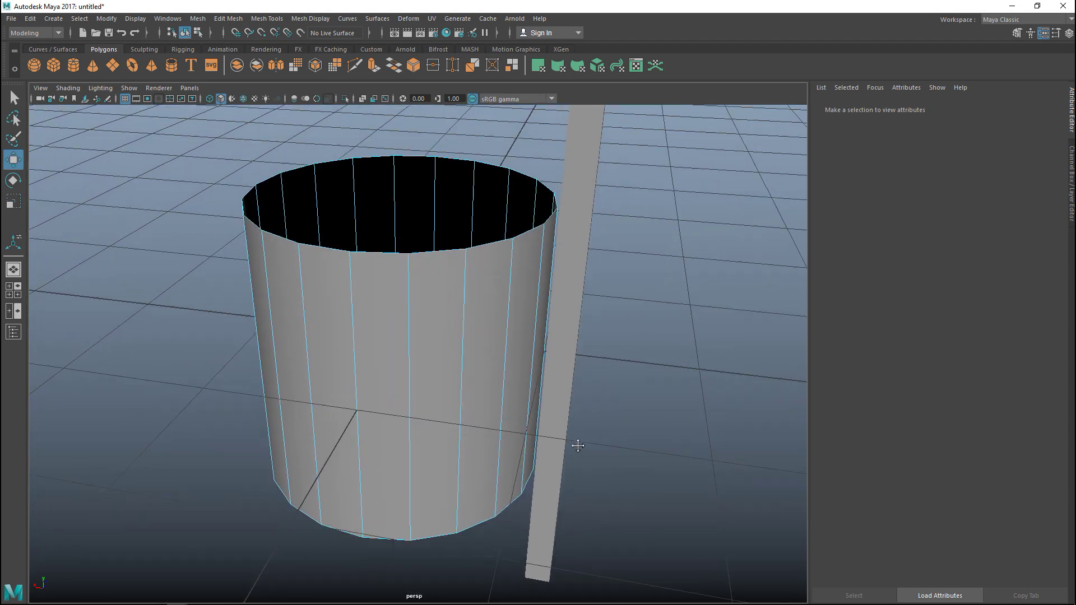
# In Object Mode, apply a UV > Cylindrical projection to the tube
pyautogui.moveTo(578, 446)
pyautogui.keyDown('alt'); pyautogui.mouseDown()
pyautogui.moveTo(567, 425)
pyautogui.moveTo(572, 443)
pyautogui.mouseUp(); pyautogui.keyUp('alt')
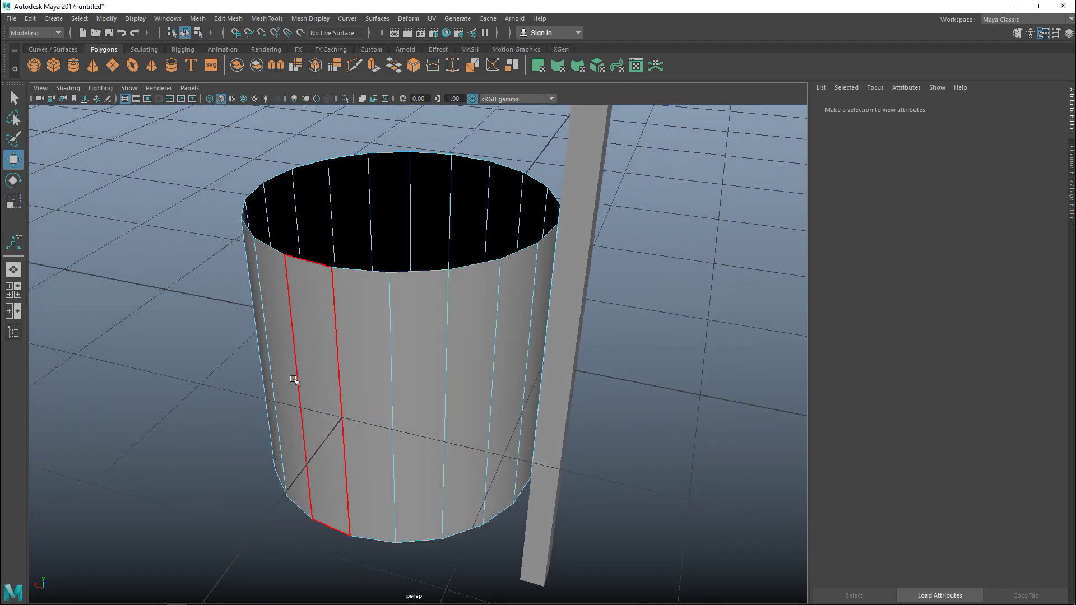
pyautogui.moveTo(354, 340); pyautogui.dragTo(394, 264, button='right')
pyautogui.click(378, 297)
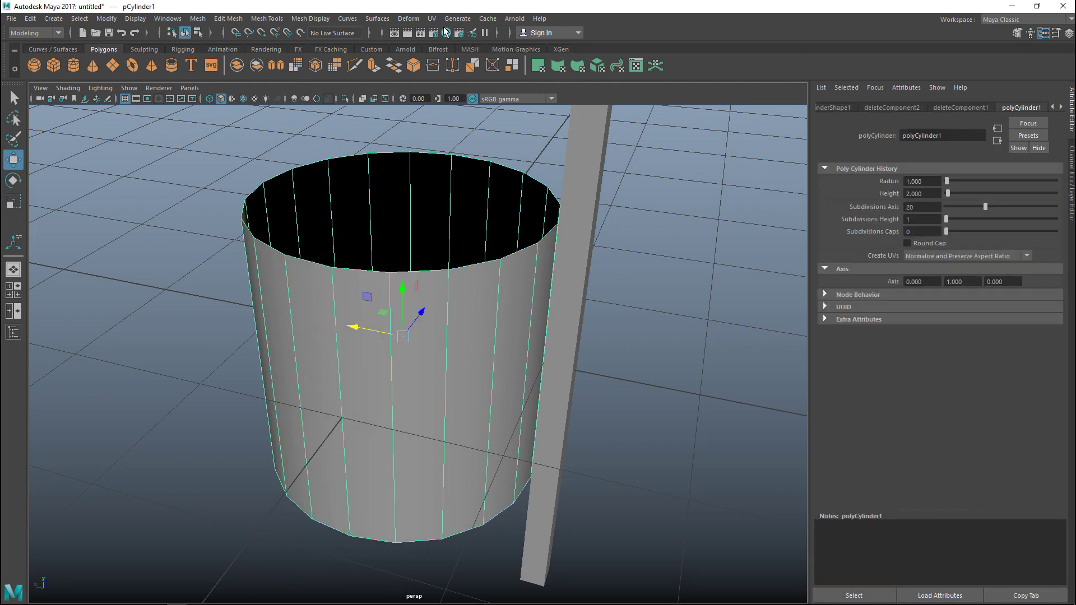
pyautogui.click(433, 18)
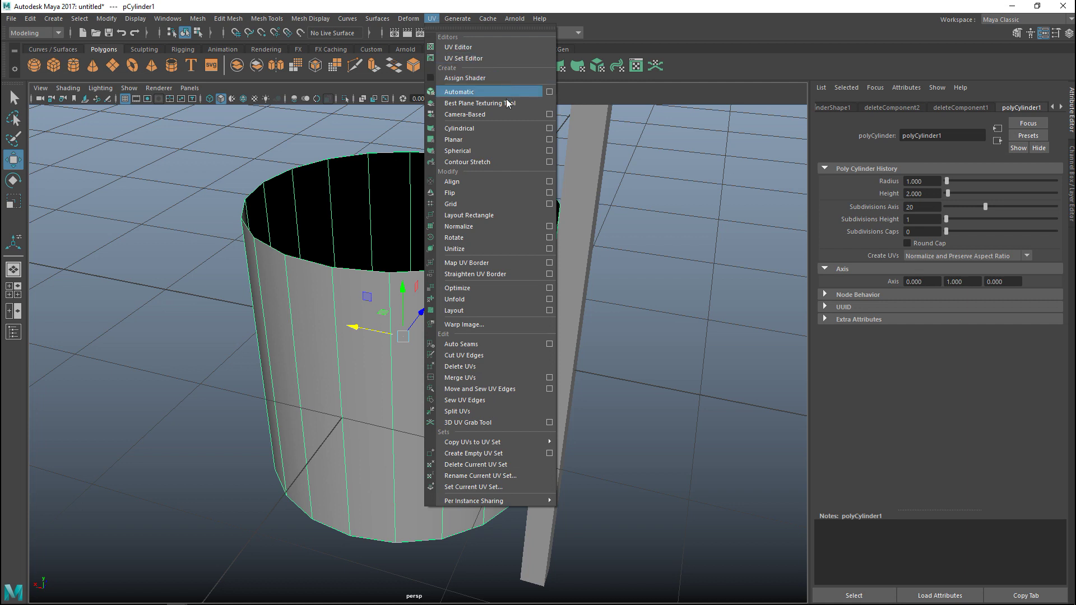
pyautogui.click(482, 129)
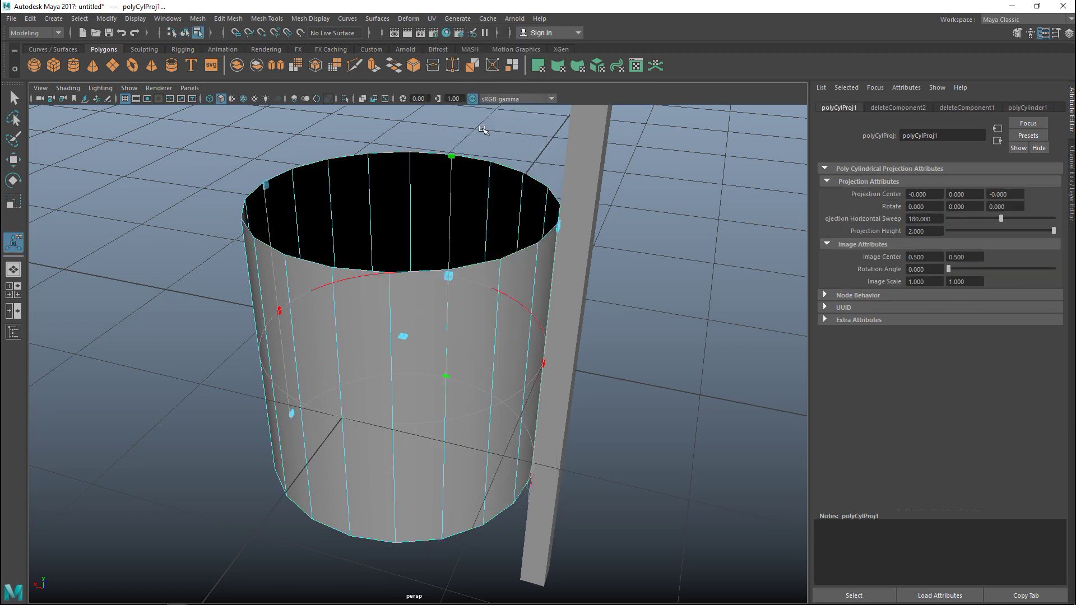
pyautogui.scroll(-3, 128, 332)
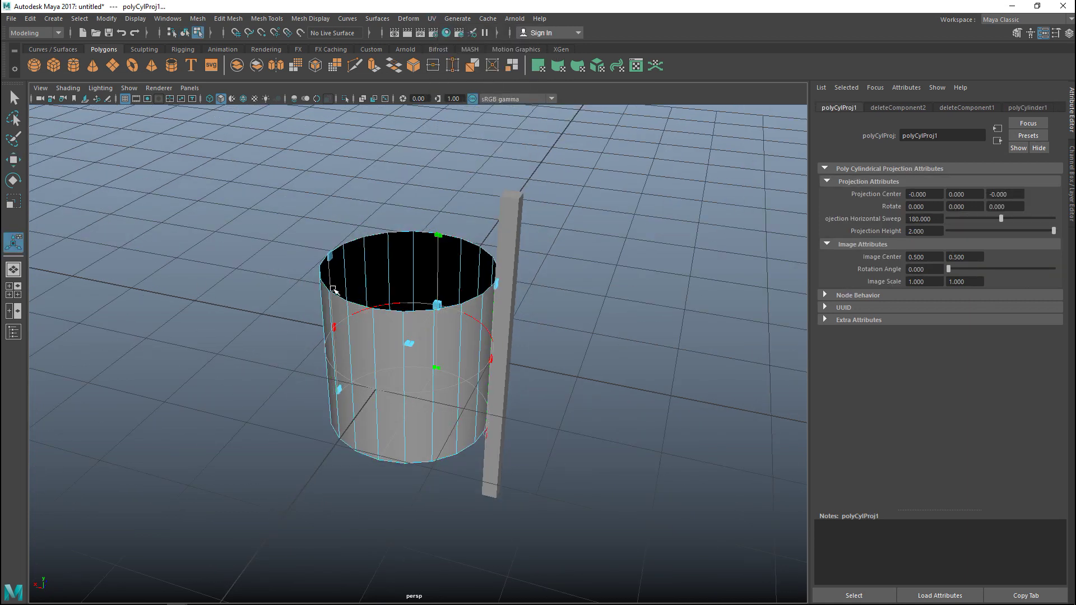
pyautogui.scroll(3, 610, 406)
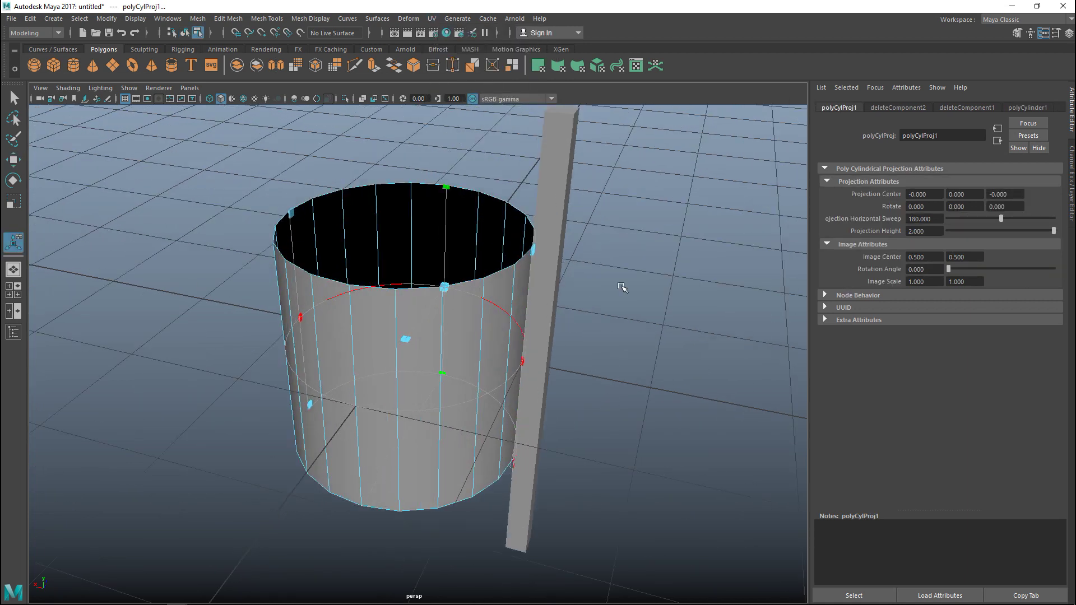
# Open the UV Editor from the UV menu to view the unwrapped strip
pyautogui.click(431, 20)
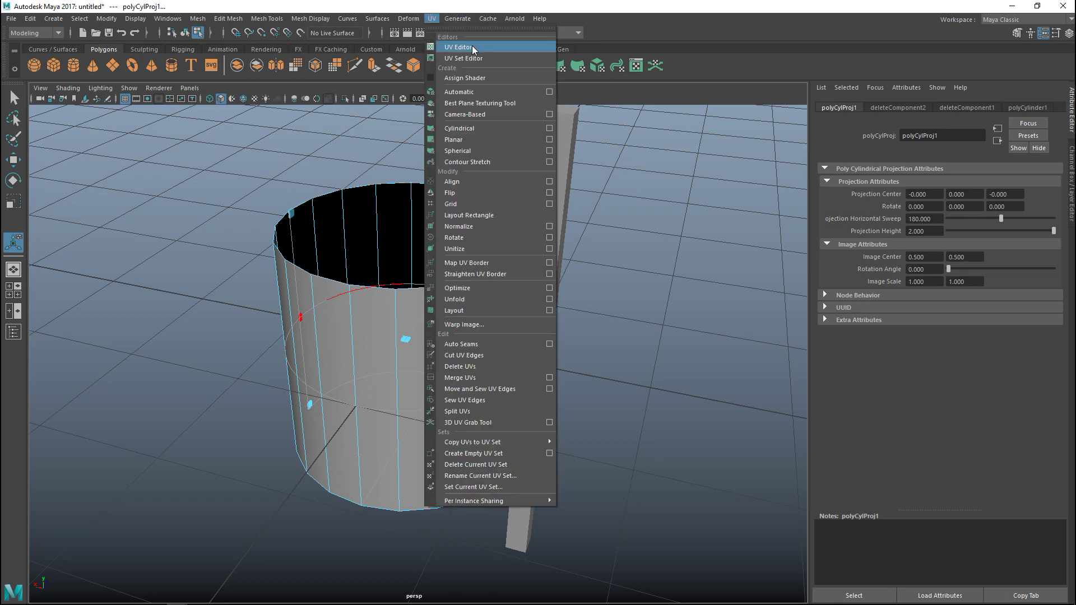
pyautogui.click(468, 45)
pyautogui.scroll(-5, 716, 288)
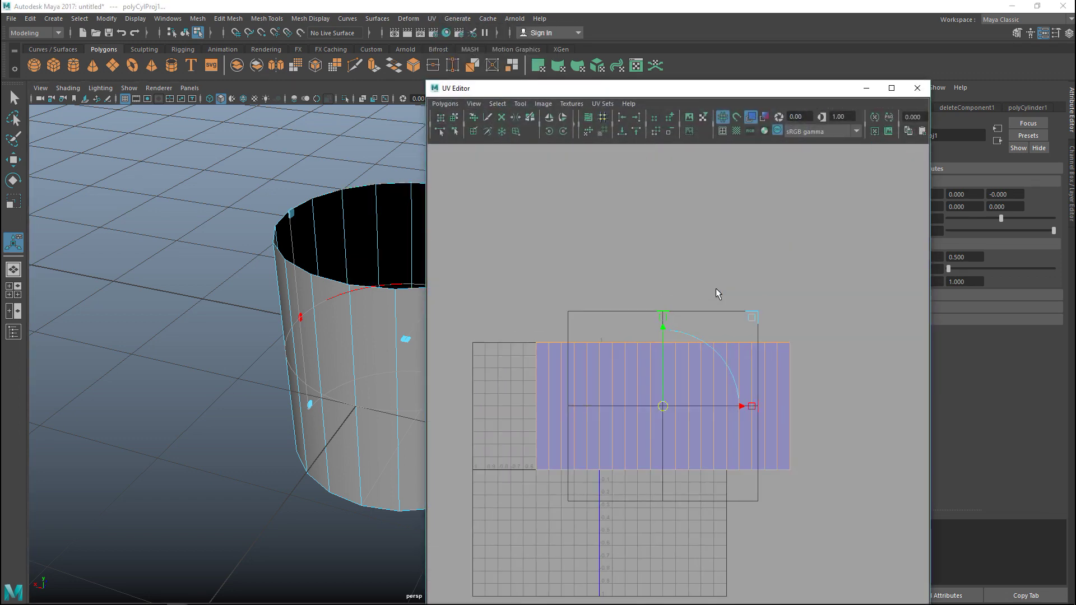
pyautogui.moveTo(249, 463)
pyautogui.keyDown('alt'); pyautogui.mouseDown()
pyautogui.moveTo(232, 463)
pyautogui.moveTo(227, 450)
pyautogui.moveTo(263, 458)
pyautogui.mouseUp(); pyautogui.keyUp('alt')
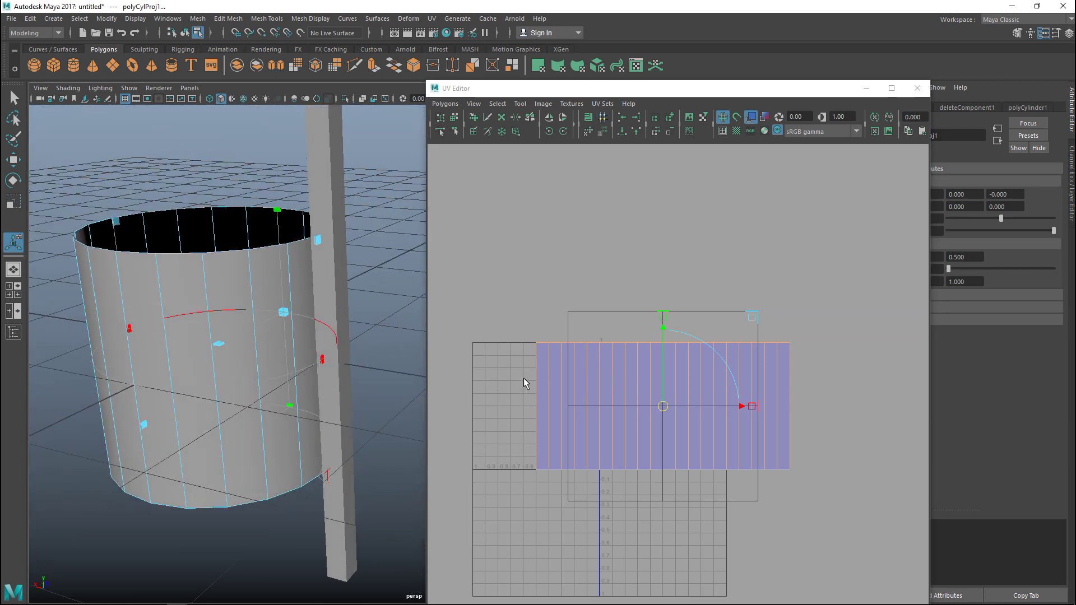
# Select the tube's UV shell and run Polygons > Layout to fit it in 0–1
pyautogui.moveTo(546, 368); pyautogui.dragTo(508, 357, button='right')
pyautogui.click(583, 366)
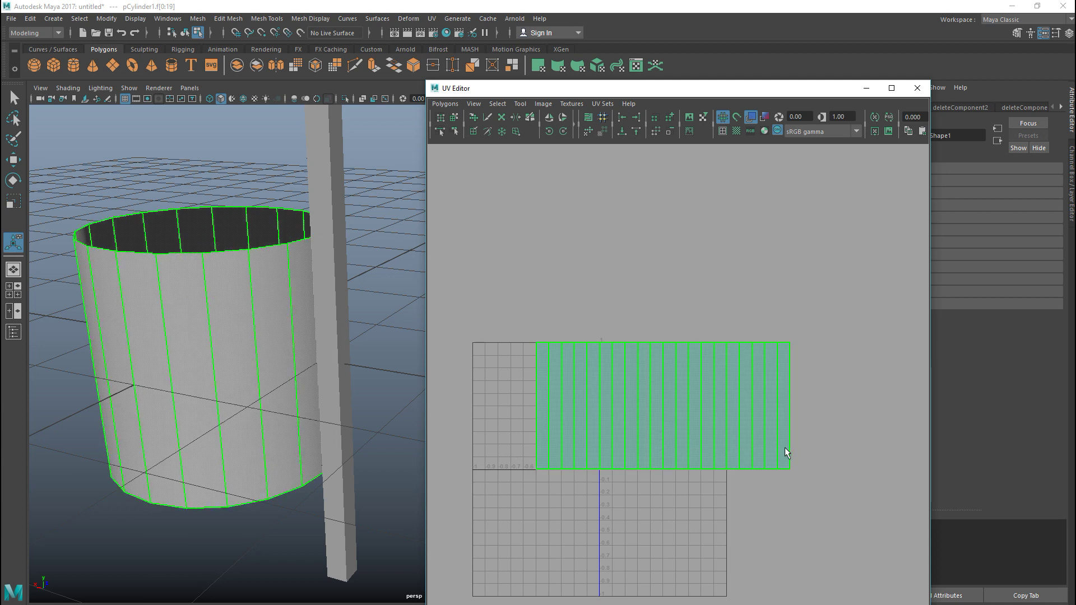
pyautogui.click(444, 104)
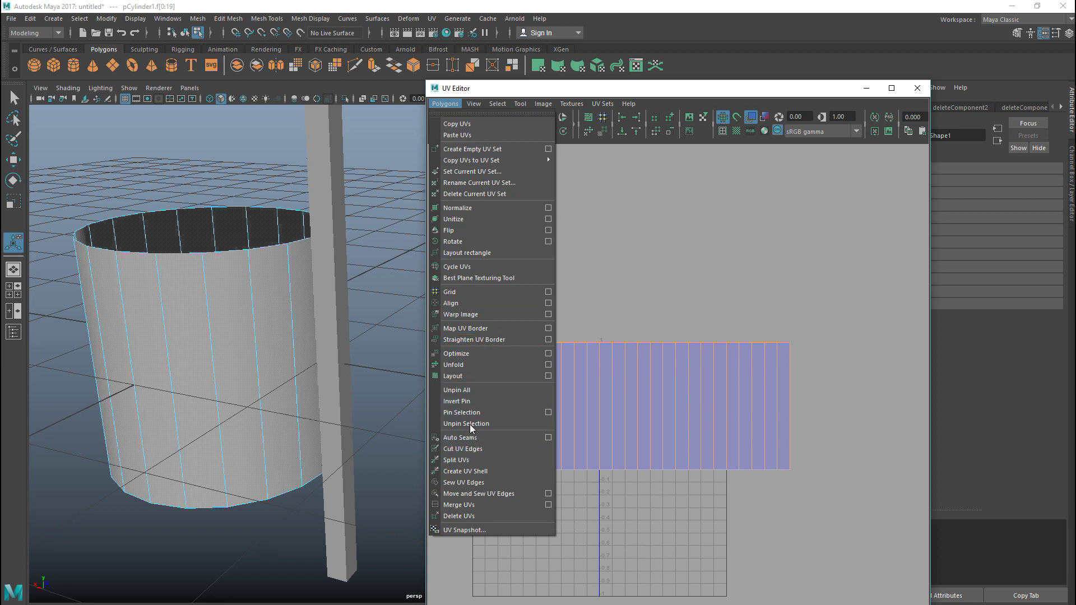
pyautogui.click(471, 378)
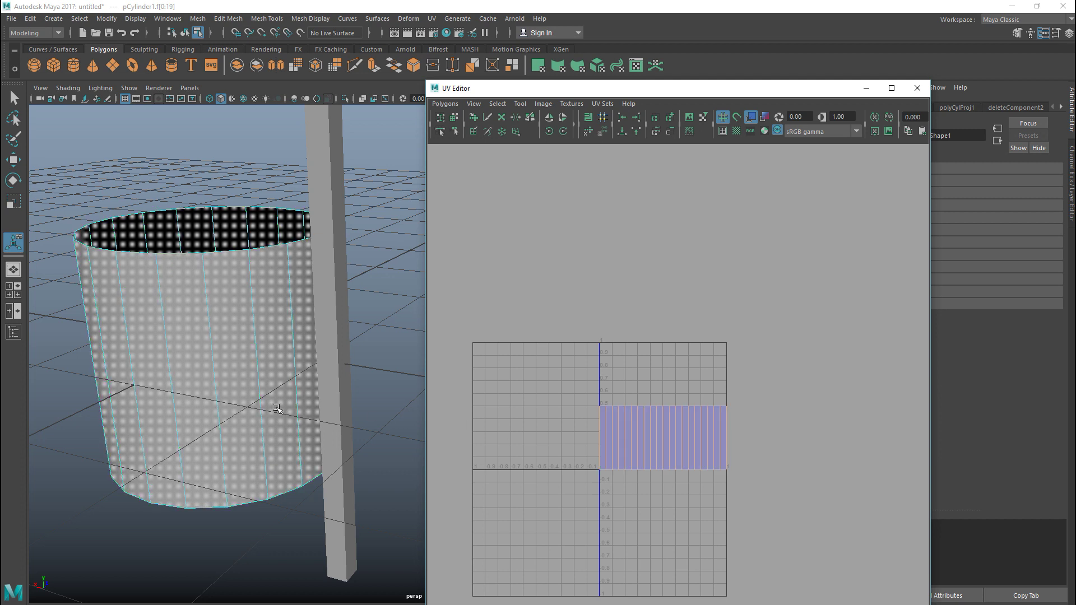
pyautogui.keyDown('alt'); pyautogui.moveTo(276, 409); pyautogui.dragTo(336, 311); pyautogui.keyUp('alt')
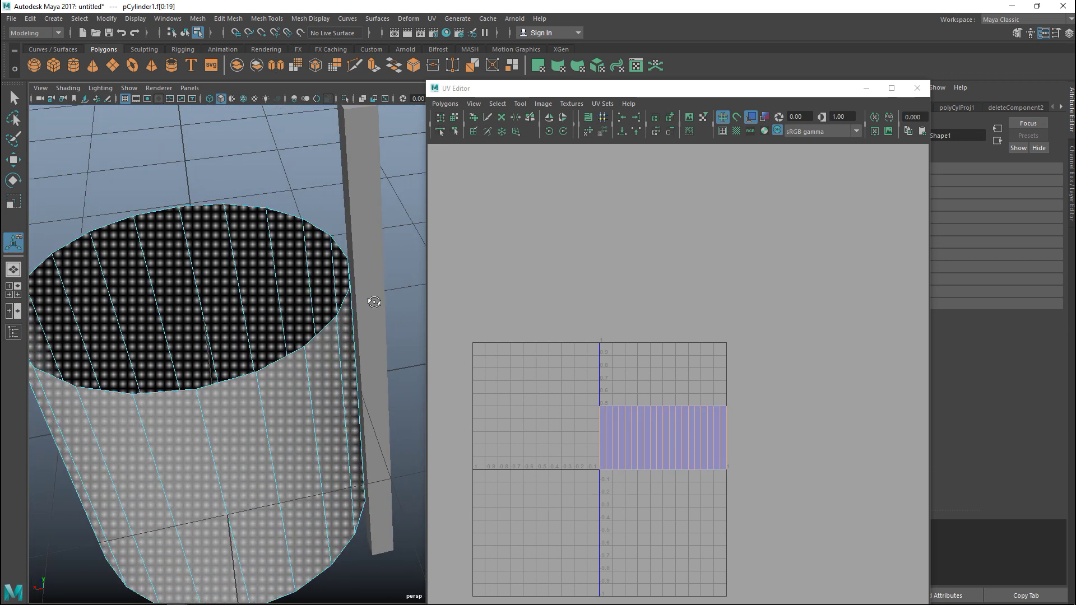
# Select the UV shell's existing seam edge in the UV Editor
pyautogui.scroll(-3, 374, 303)
pyautogui.keyDown('alt'); pyautogui.moveTo(325, 303); pyautogui.dragTo(347, 311, button='middle'); pyautogui.keyUp('alt')
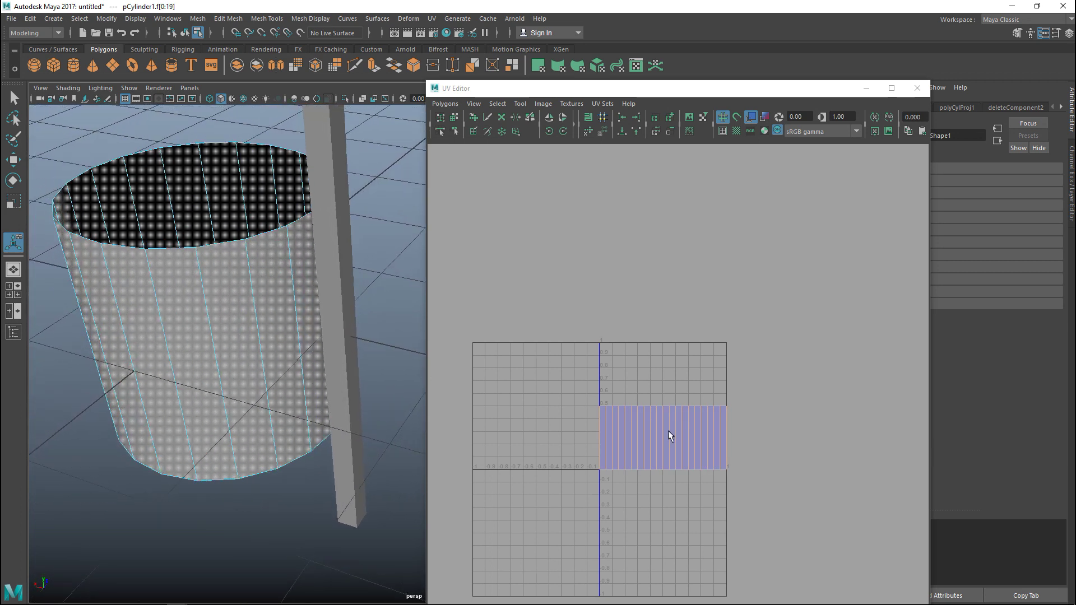
pyautogui.moveTo(643, 422); pyautogui.dragTo(644, 394, button='right')
pyautogui.scroll(5, 661, 432)
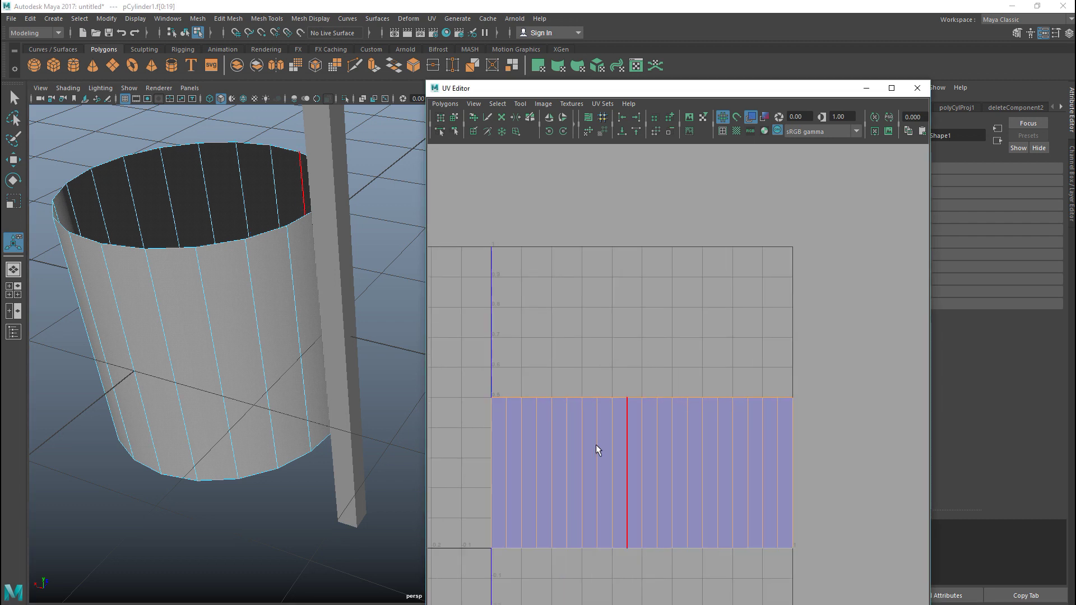
pyautogui.click(494, 451)
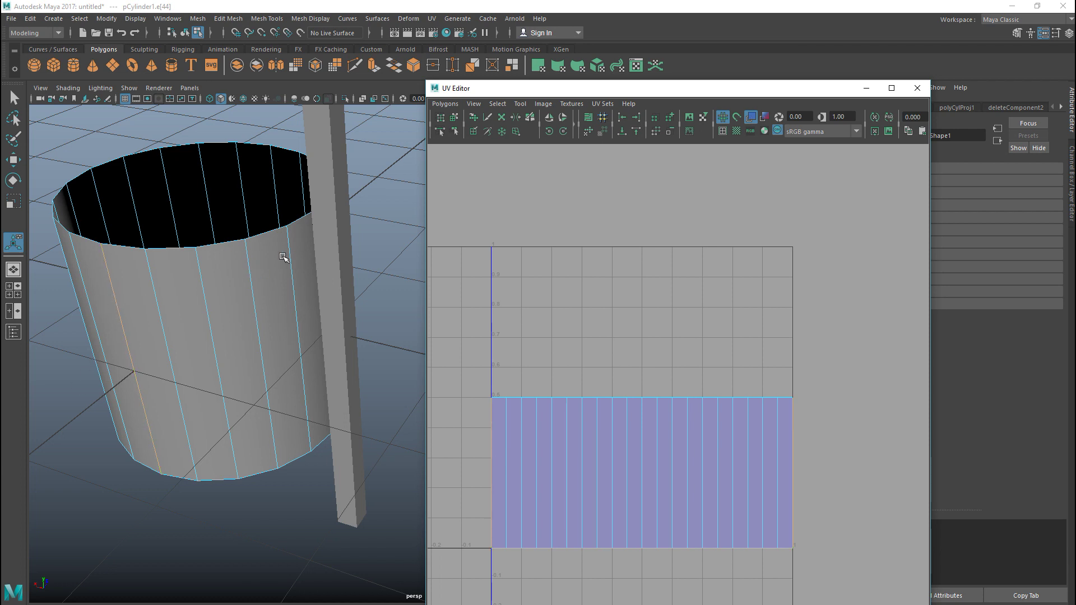
# In wireframe, select the edge behind the column, pCylinder1.e[49], as the new seam
pyautogui.press('4')
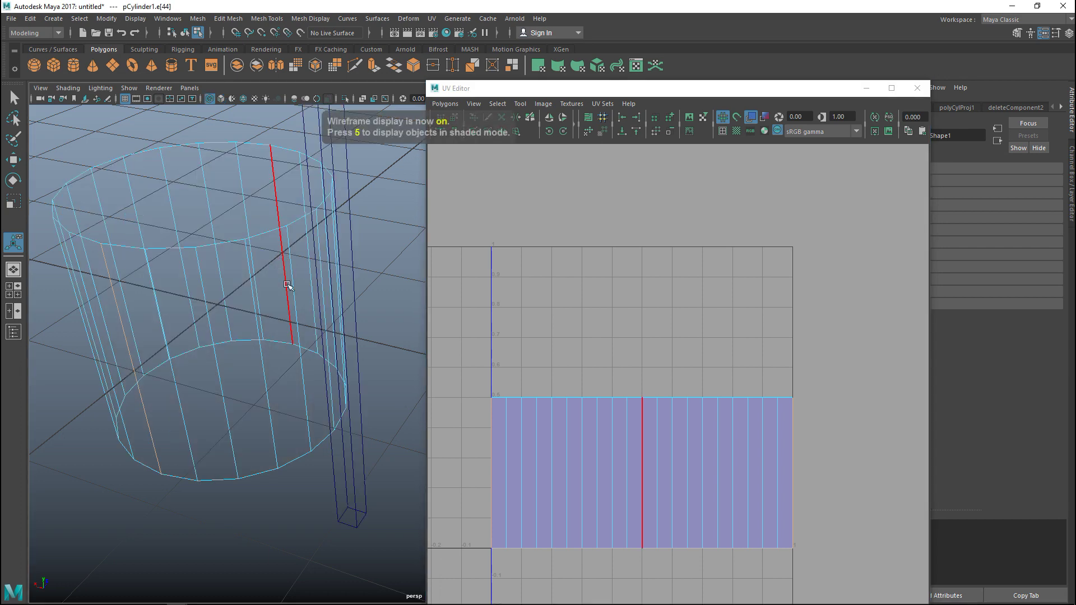
pyautogui.keyDown('alt'); pyautogui.moveTo(288, 286); pyautogui.dragTo(335, 184); pyautogui.keyUp('alt')
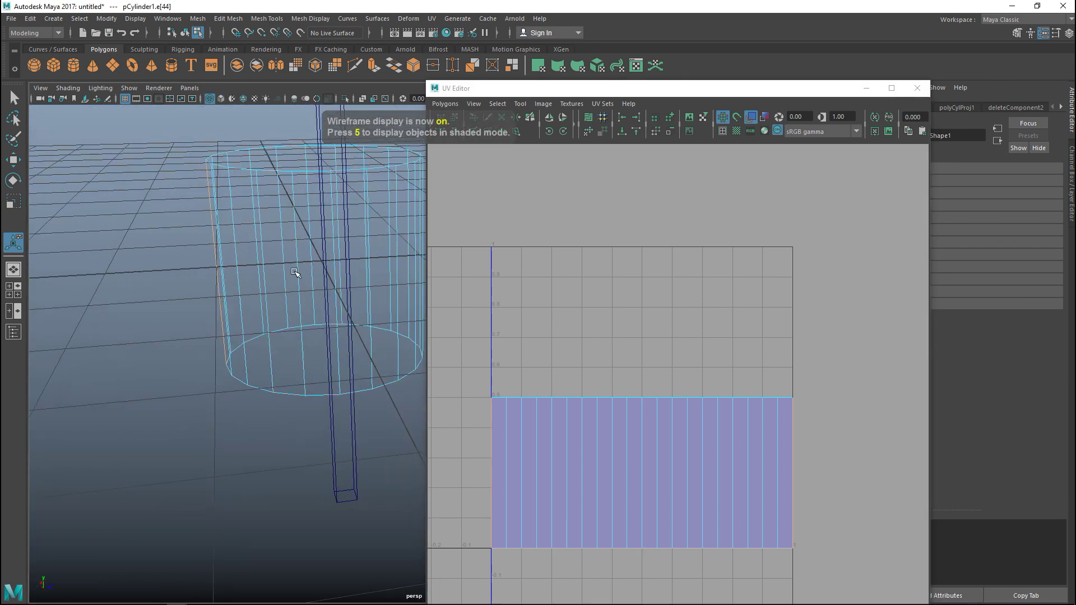
pyautogui.click(330, 186)
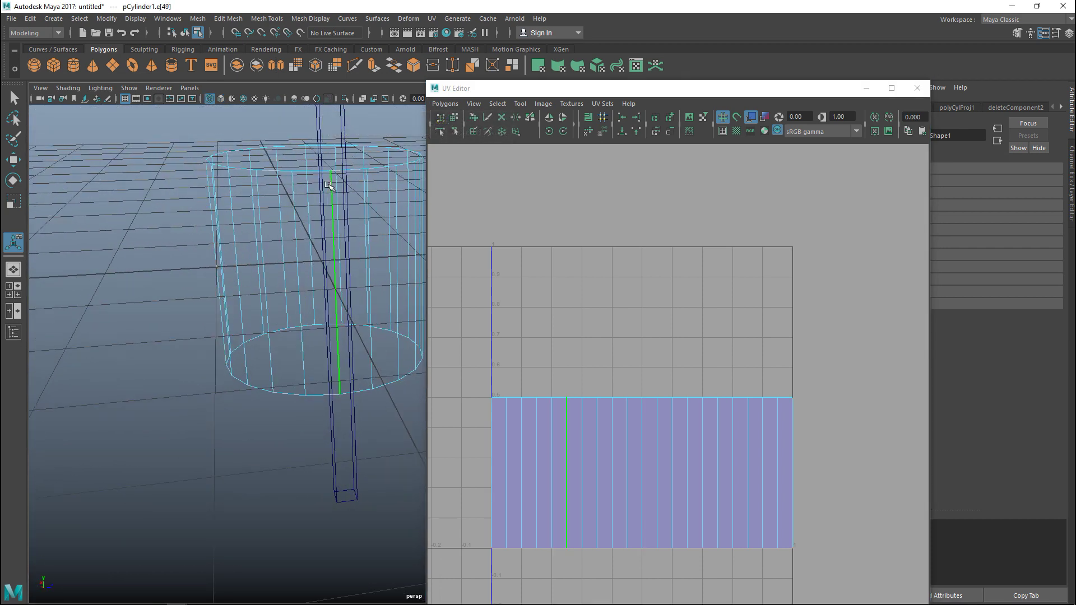
pyautogui.keyDown('alt'); pyautogui.moveTo(229, 396); pyautogui.dragTo(431, 463); pyautogui.keyUp('alt')
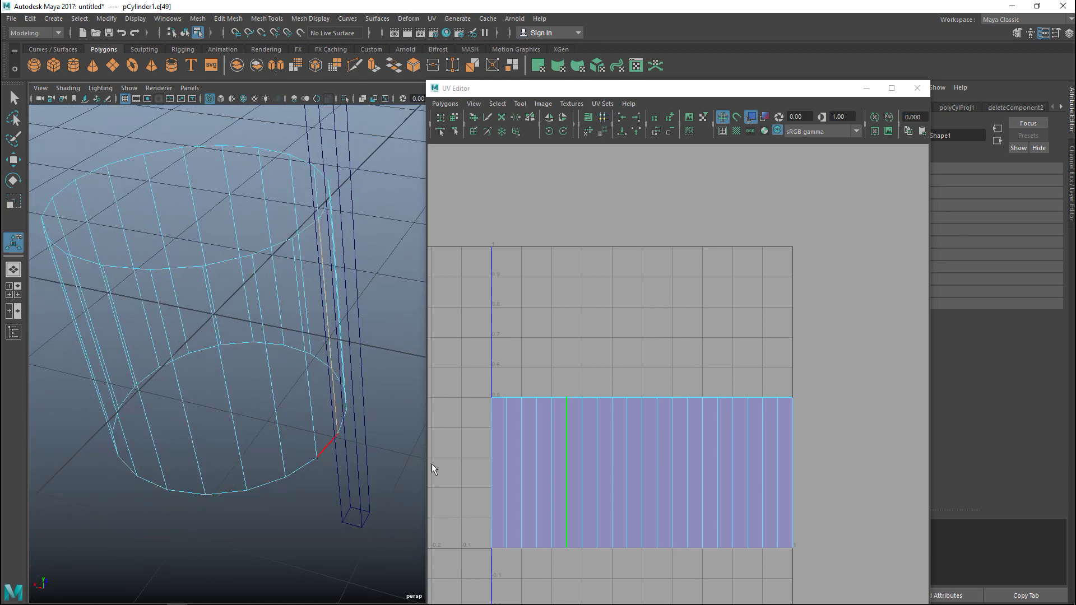
pyautogui.rightClick(567, 455)
pyautogui.moveTo(566, 433); pyautogui.dragTo(566, 433, button='right')
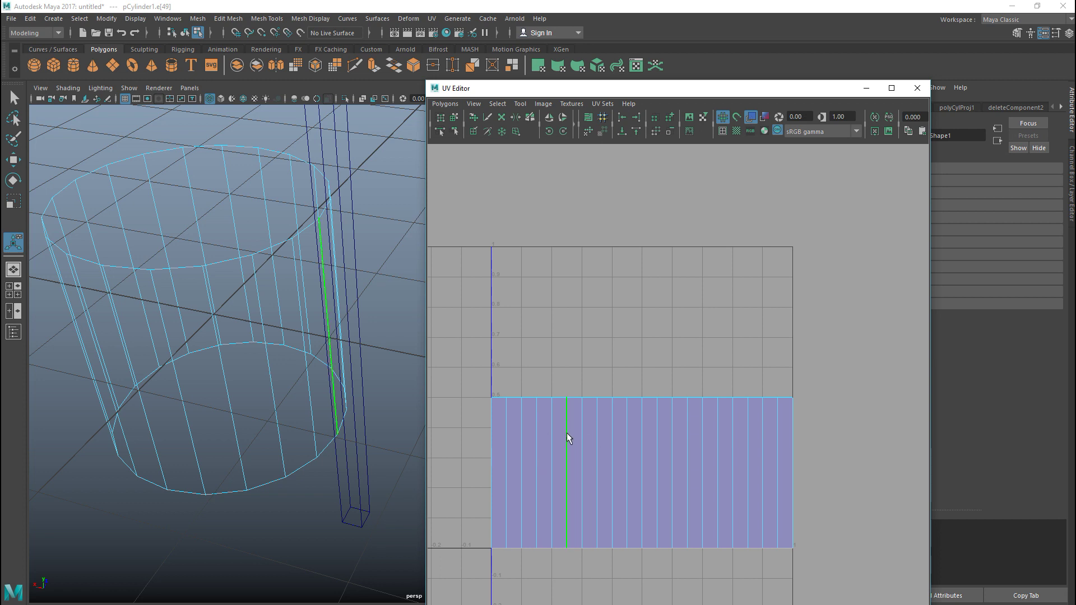
pyautogui.click(445, 104)
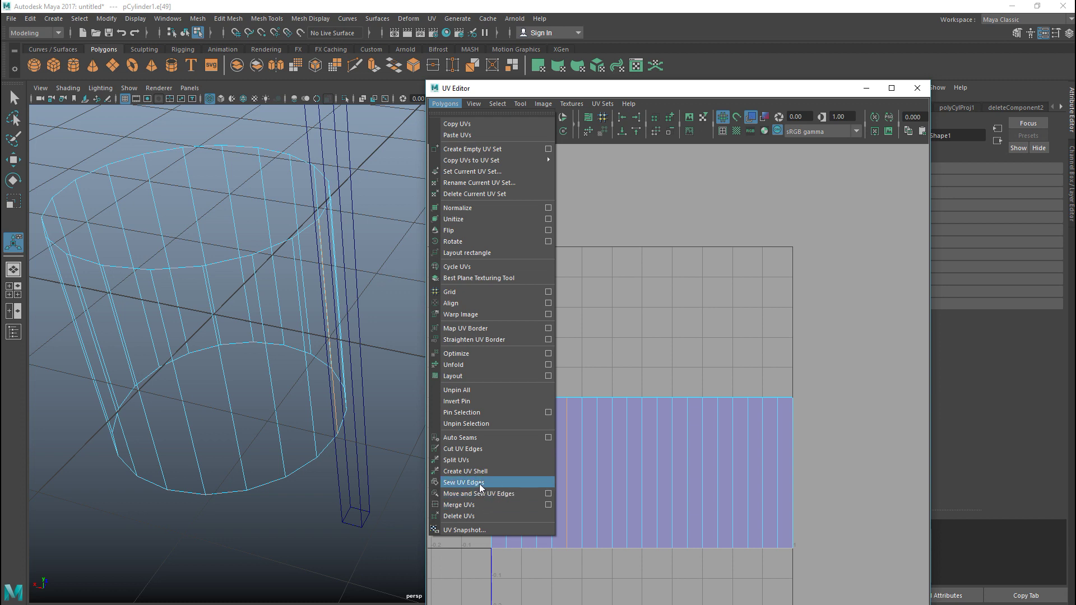
# Cut UV Edges along the edge beside the column, splitting the UVs into two shells
pyautogui.click(480, 450)
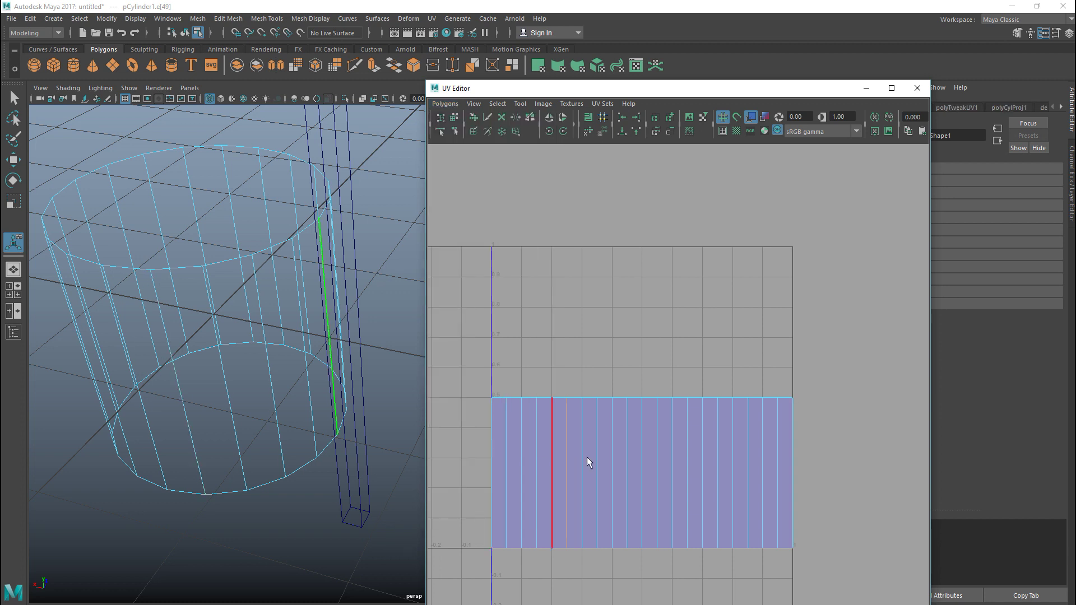
pyautogui.moveTo(535, 463); pyautogui.dragTo(488, 451, button='right')
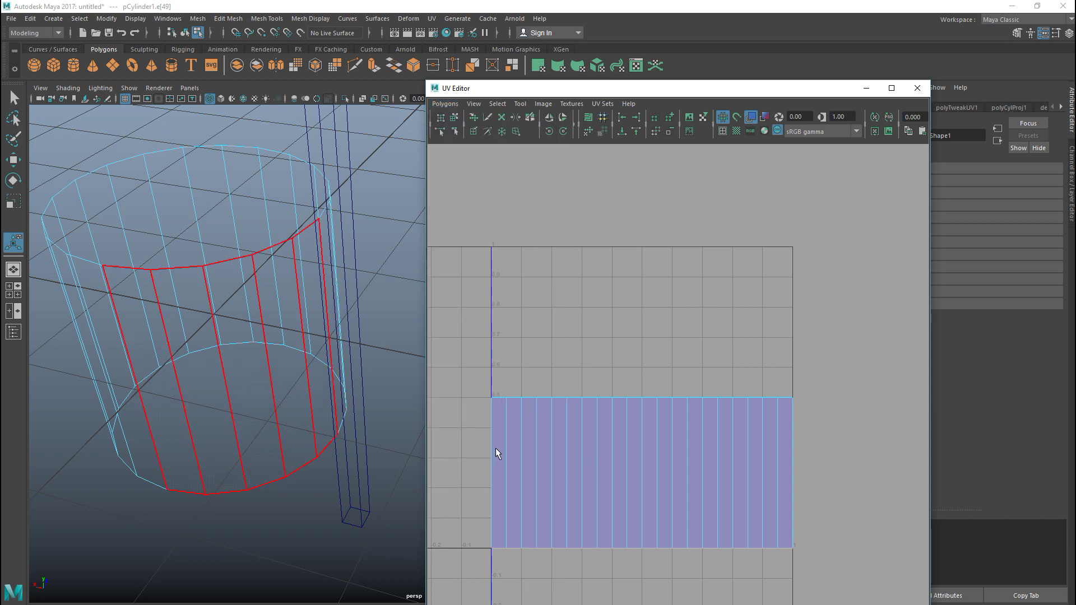
pyautogui.click(647, 466)
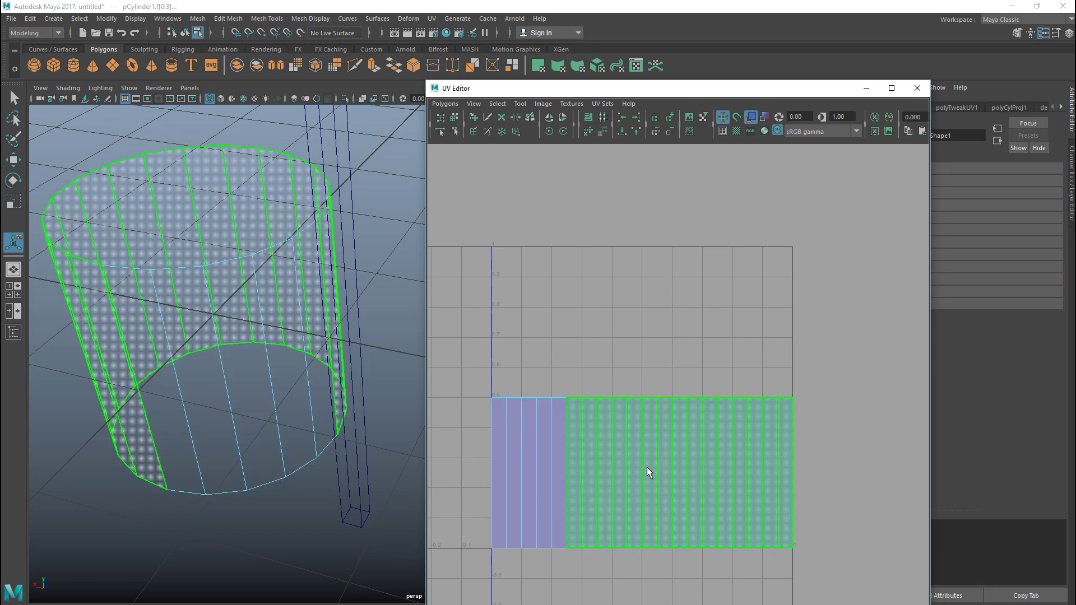
pyautogui.click(521, 463)
# Select the shell's original border seam edge in Edge mode for sewing
pyautogui.moveTo(492, 452); pyautogui.dragTo(483, 424, button='right')
pyautogui.click(493, 435)
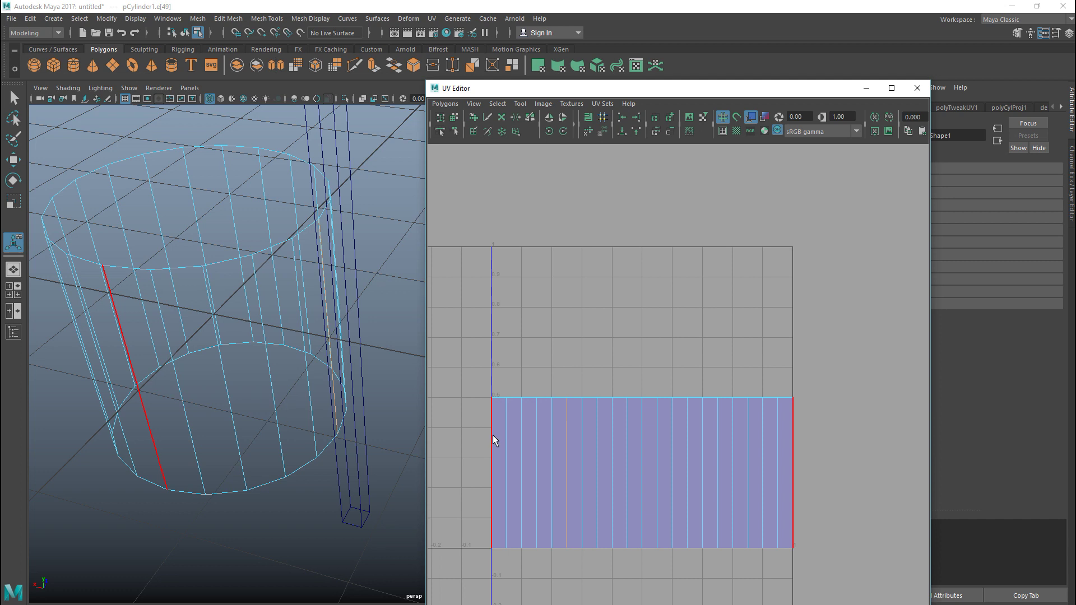
pyautogui.click(493, 435)
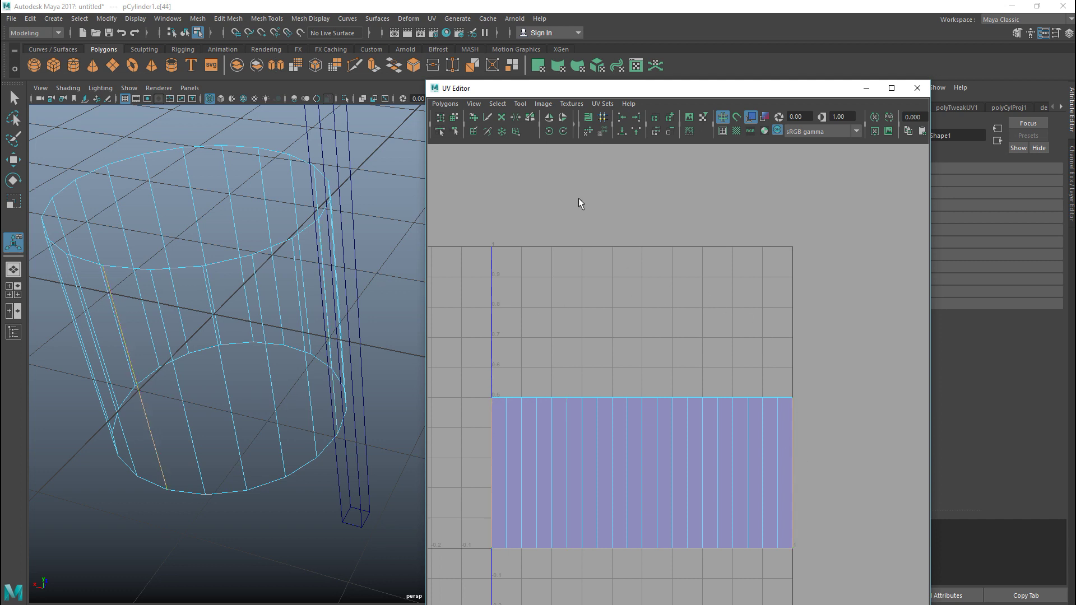
pyautogui.click(445, 103)
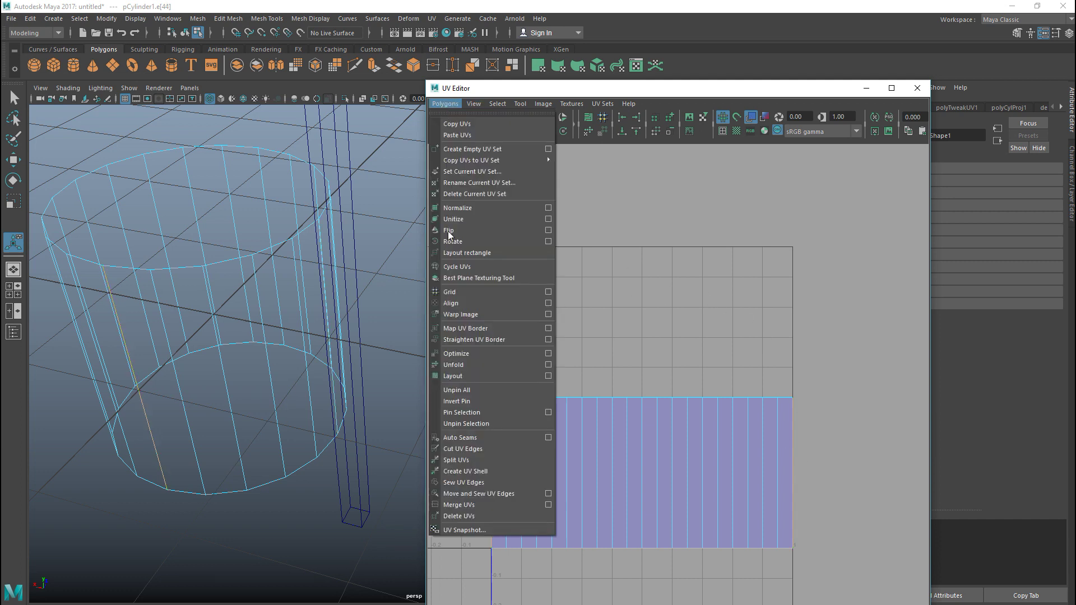
# Move and Sew the old seam closed, then Layout all faces back into the 0–1 square
pyautogui.click(494, 494)
pyautogui.moveTo(673, 436); pyautogui.dragTo(651, 428, button='right')
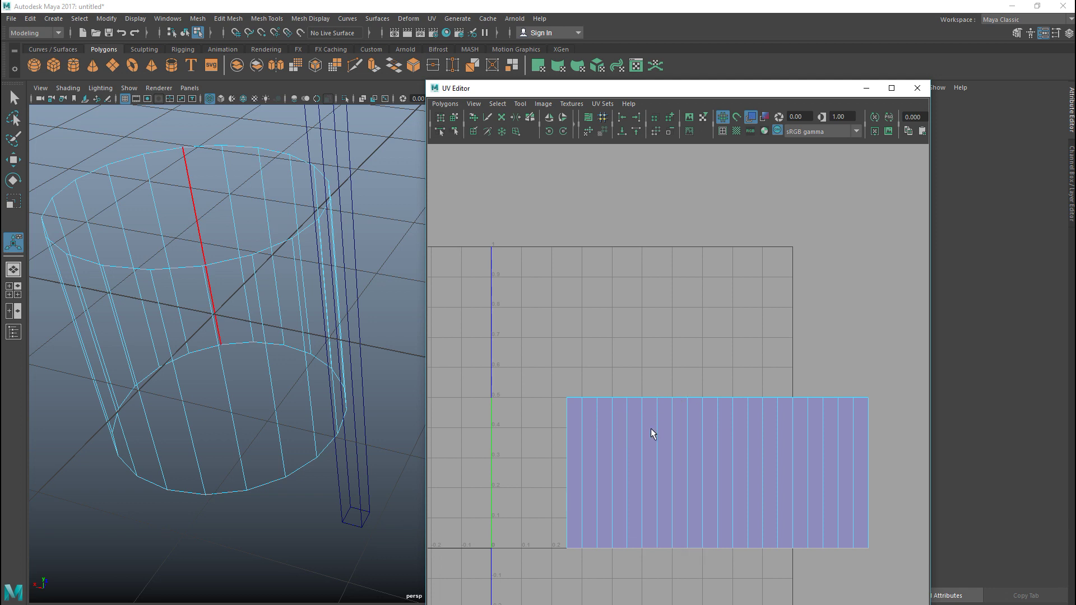
pyautogui.hotkey('ctrl', 'F11')
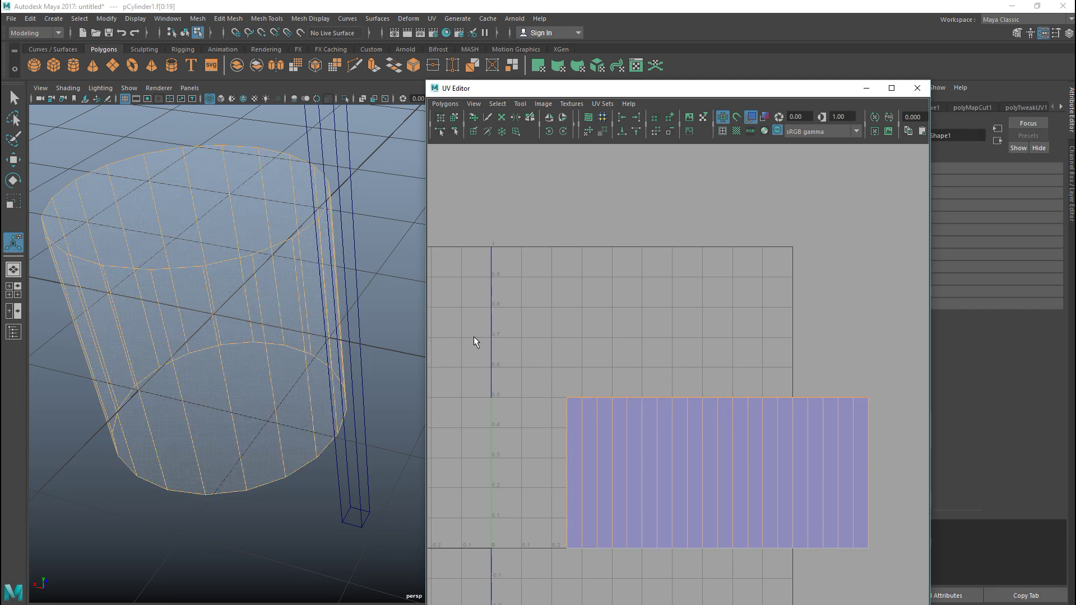
pyautogui.click(434, 101)
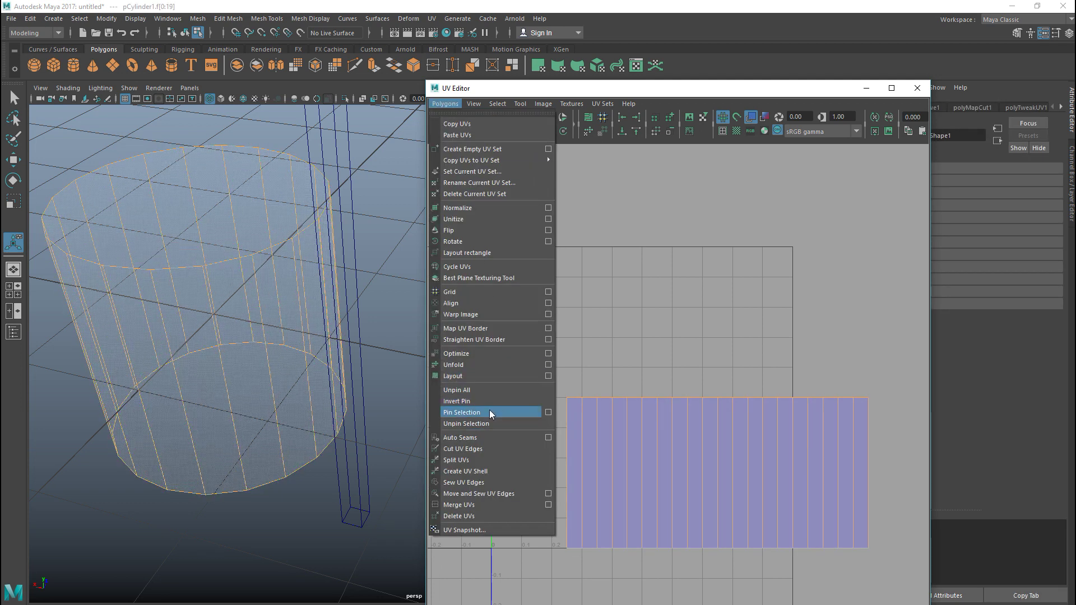
pyautogui.click(481, 376)
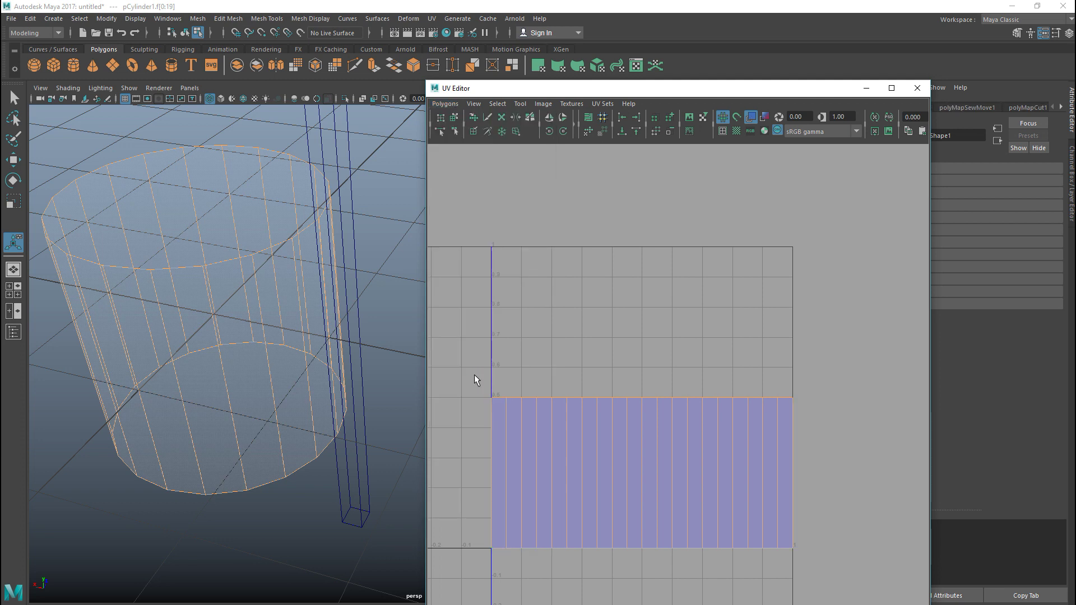
pyautogui.press('F8')
pyautogui.scroll(-3, 332, 388)
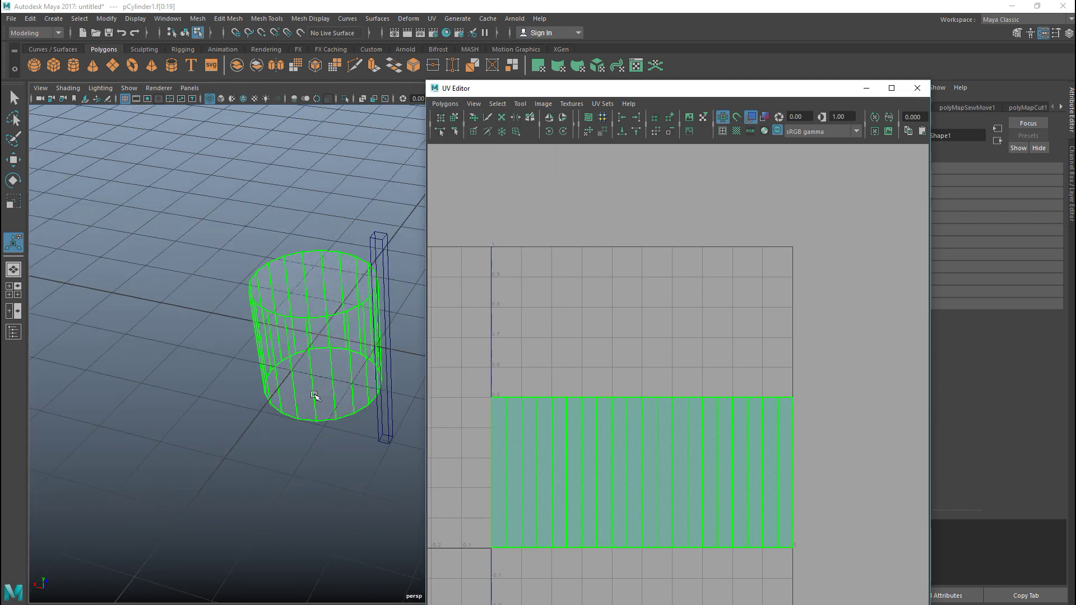
pyautogui.press('F11')
pyautogui.keyDown('alt'); pyautogui.moveTo(209, 394); pyautogui.dragTo(168, 403); pyautogui.keyUp('alt')
pyautogui.keyDown('alt'); pyautogui.moveTo(168, 404); pyautogui.dragTo(182, 387, button='middle'); pyautogui.keyUp('alt')
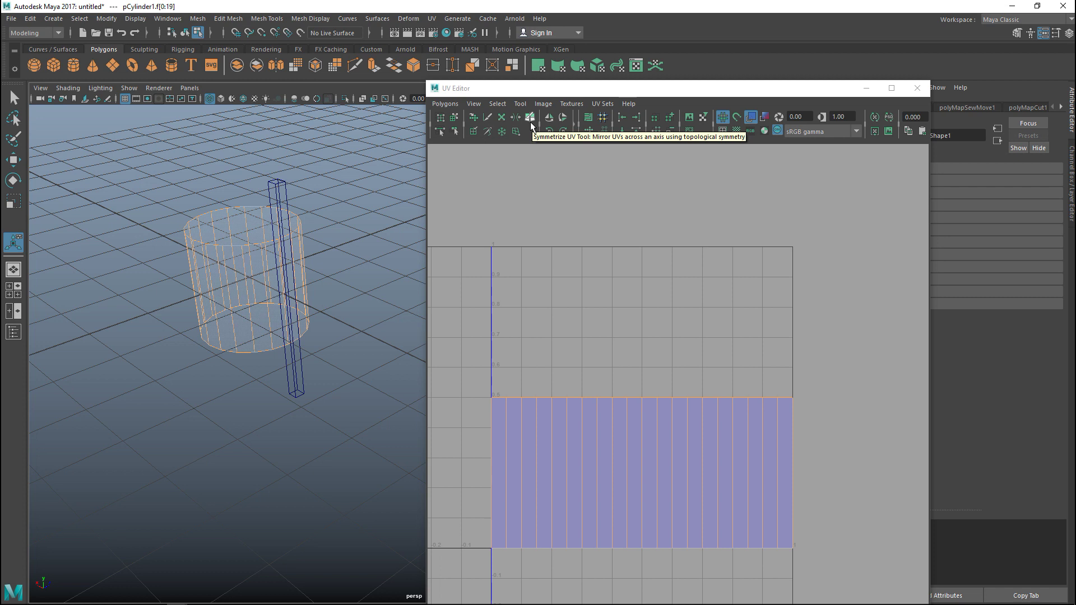
# Set the Symmetrize UV Tool's Mirror Axis to V in its tool settings
pyautogui.click(530, 123)
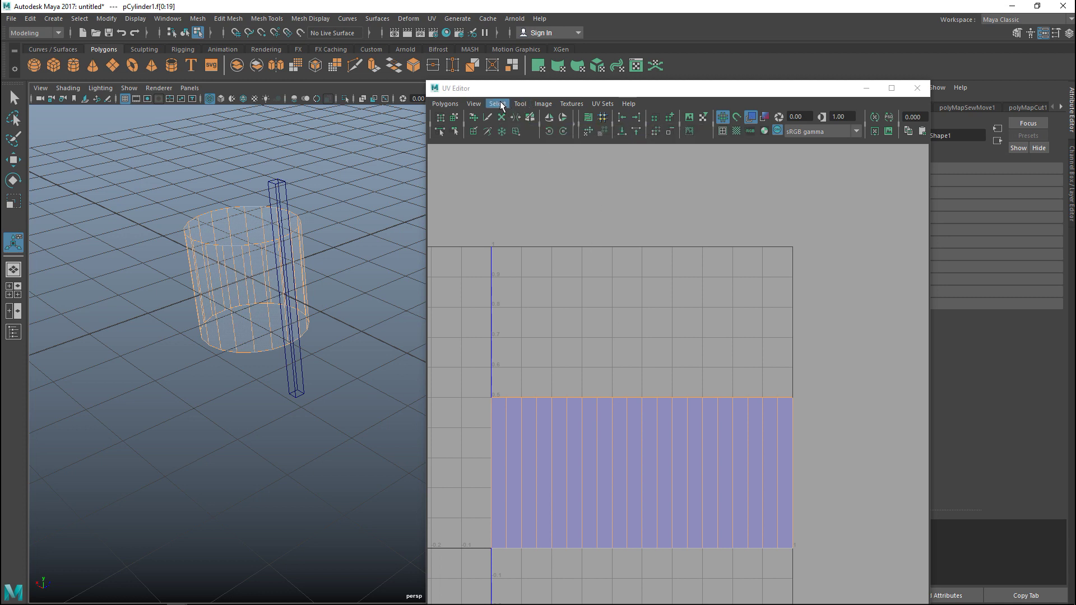
pyautogui.click(520, 103)
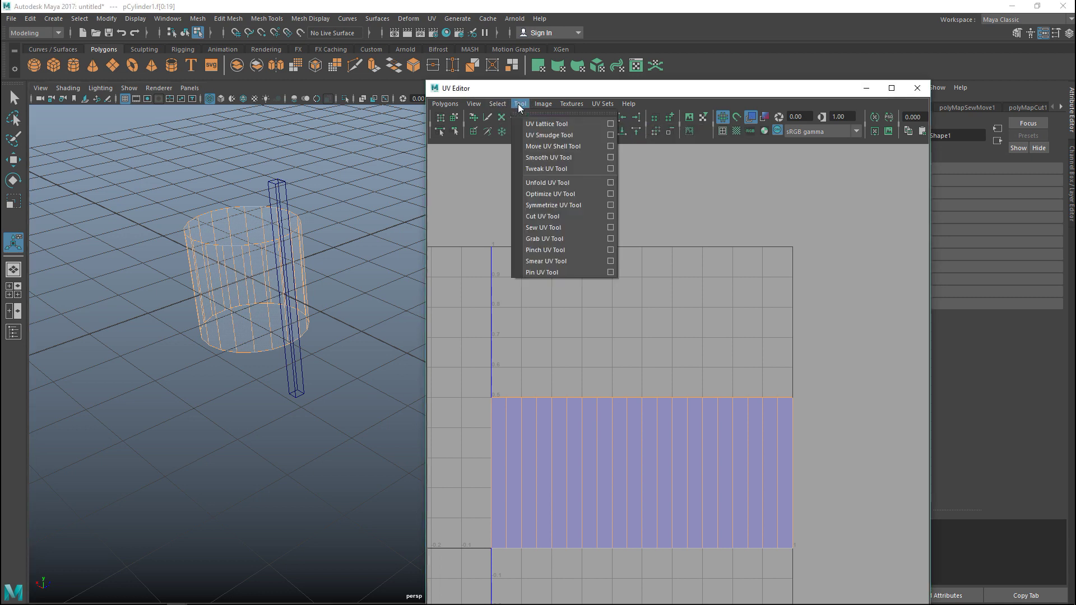
pyautogui.click(611, 205)
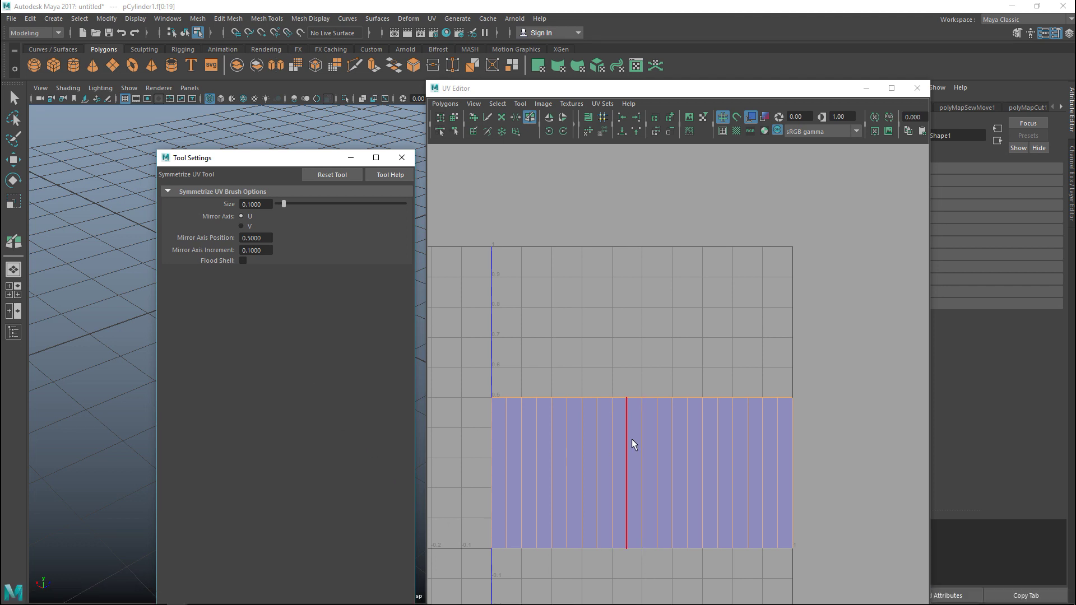
pyautogui.click(697, 453)
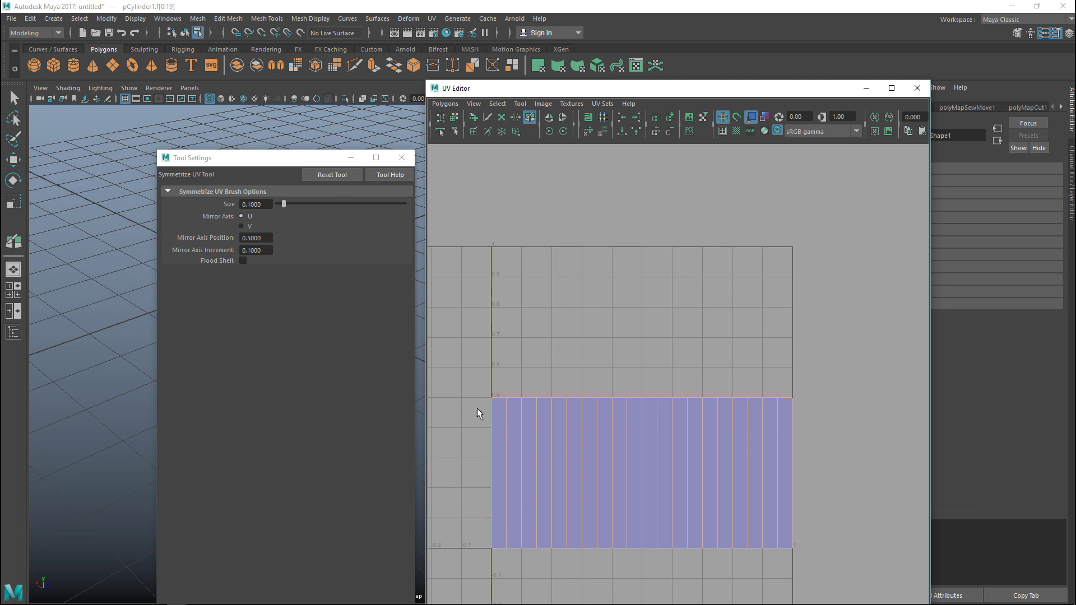
pyautogui.click(242, 227)
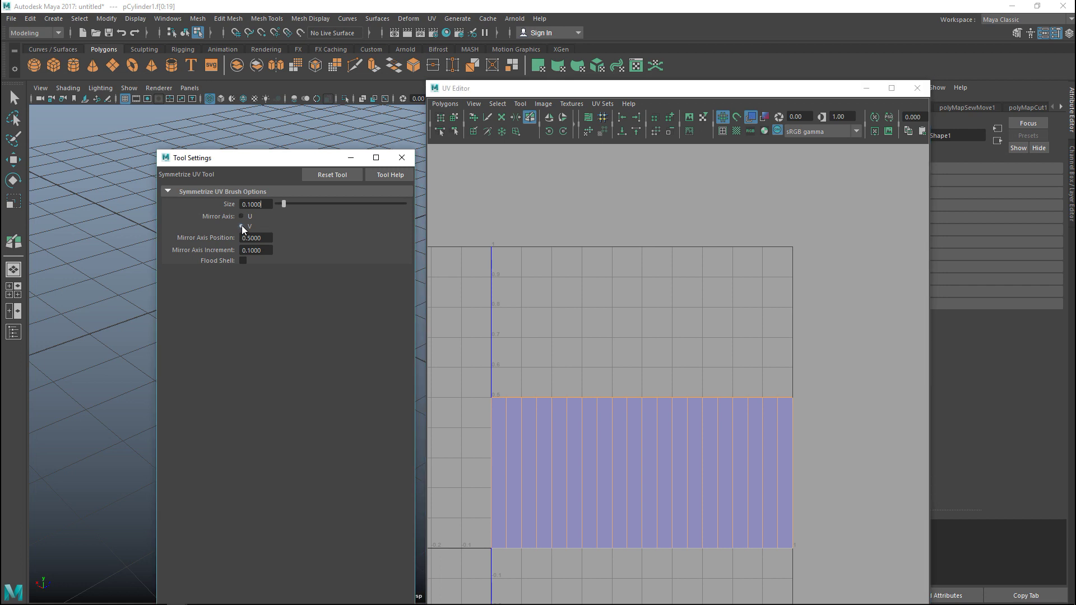
pyautogui.click(402, 158)
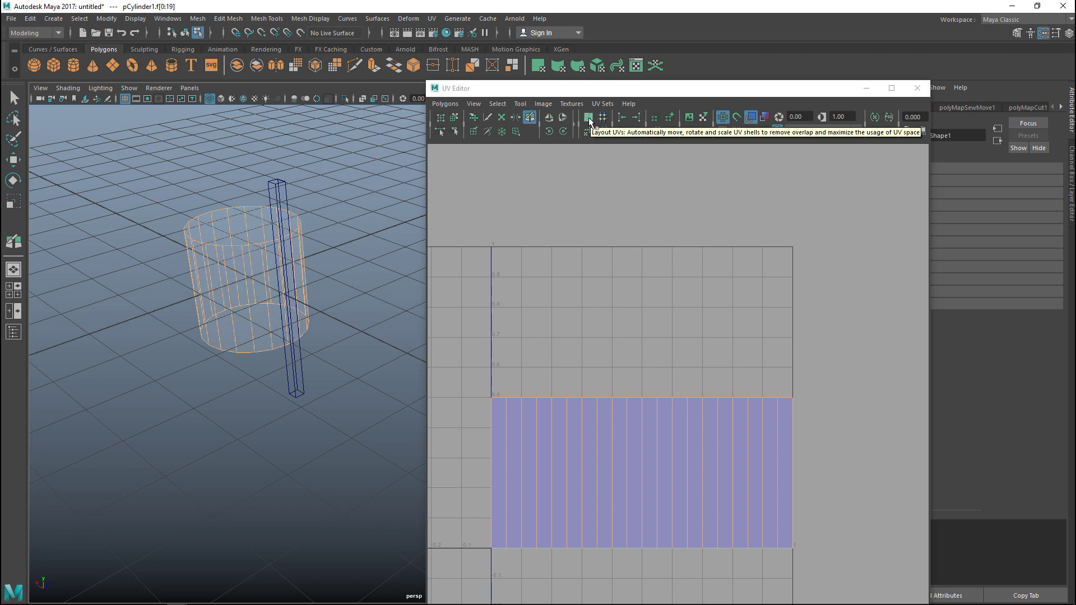
# Widen the UV Editor panel and zoom the view onto the UV grid
pyautogui.moveTo(426, 258); pyautogui.dragTo(169, 263)
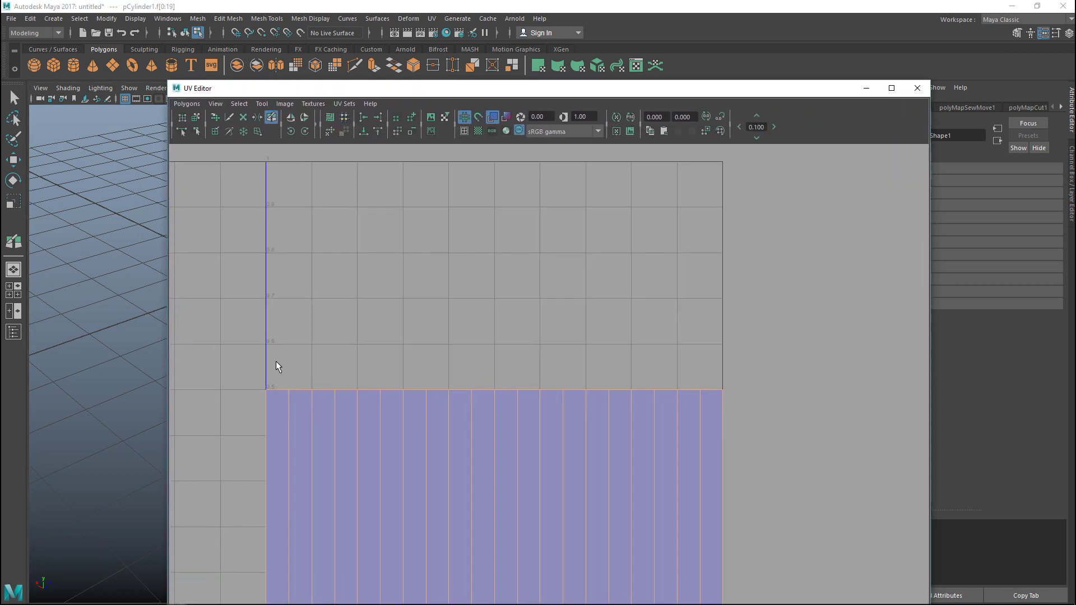
pyautogui.scroll(-4, 382, 396)
pyautogui.moveTo(440, 416); pyautogui.dragTo(543, 407, button='right')
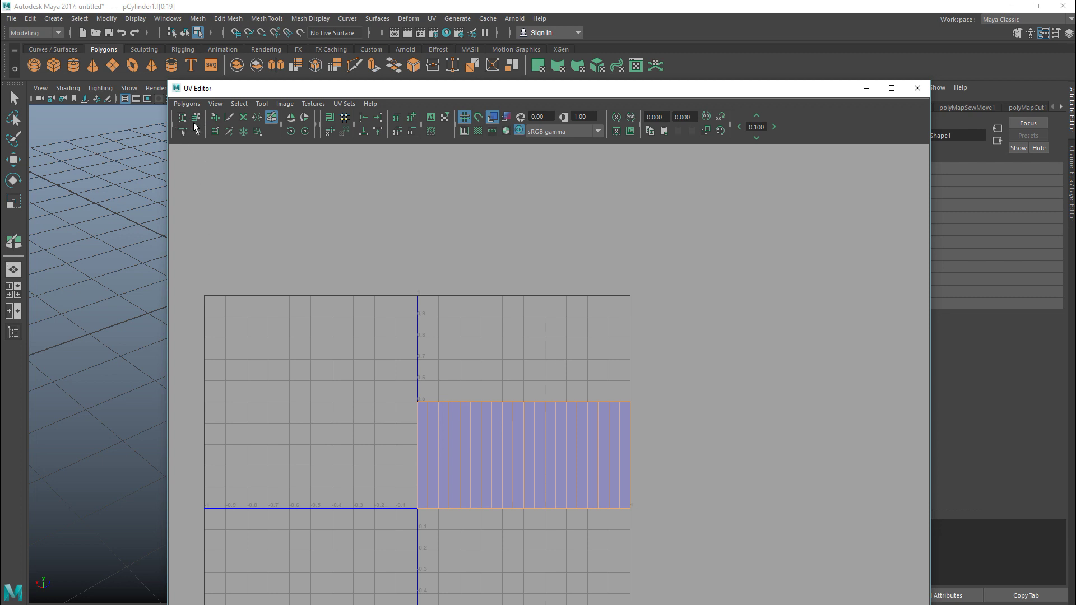
# Drag the UV shell outside the 0–1 square, then run Layout UVs to return it inside
pyautogui.press('w')
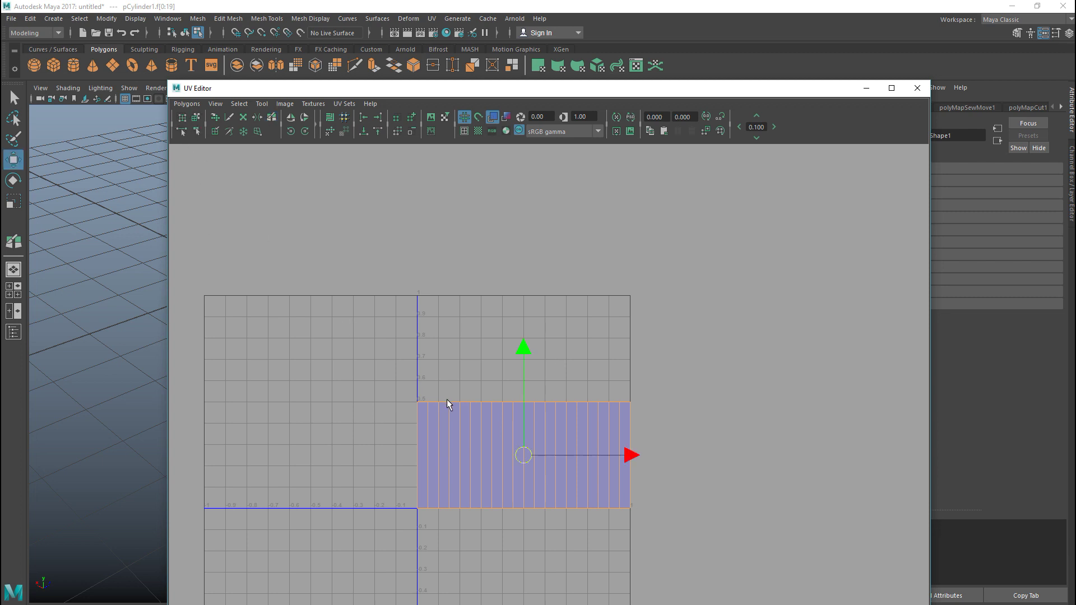
pyautogui.click(471, 439)
pyautogui.moveTo(523, 454); pyautogui.dragTo(256, 270)
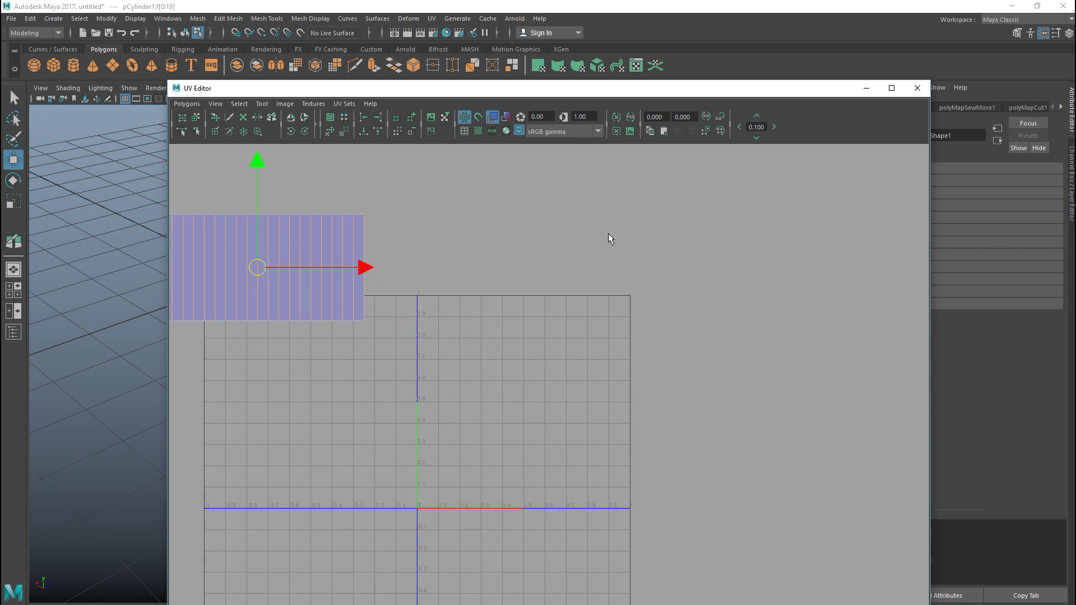
pyautogui.click(330, 117)
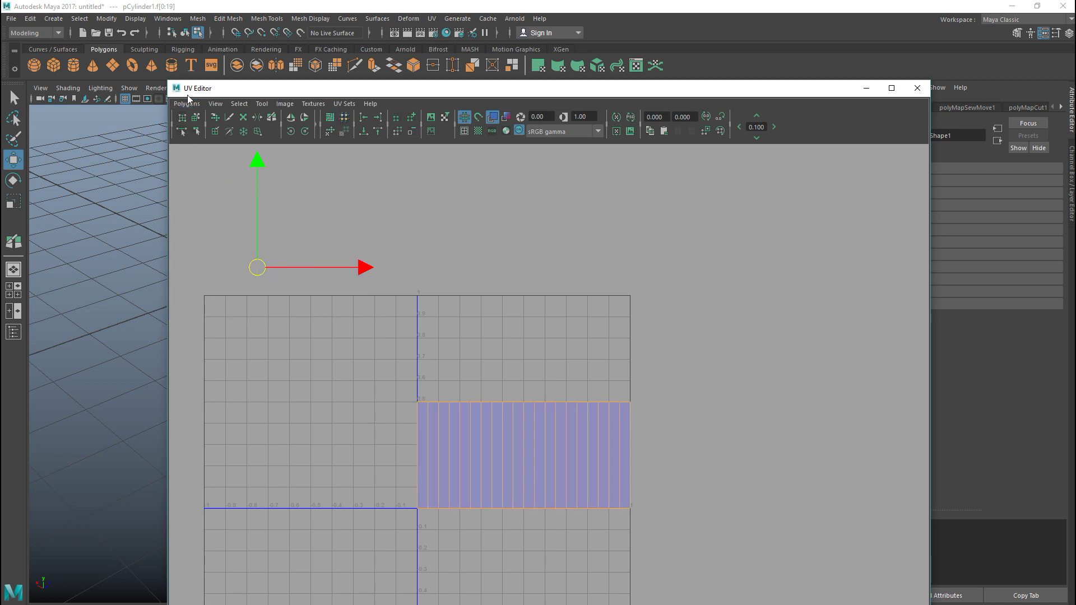
pyautogui.click(186, 103)
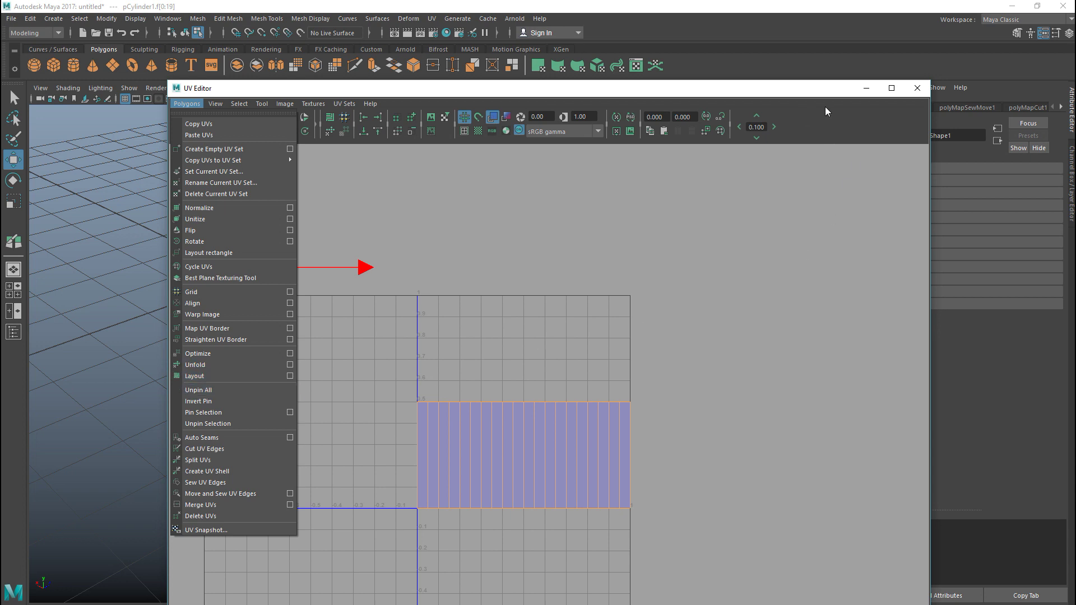
# Minimize the UV Editor and dolly out to show the open cylinder beside the tall column
pyautogui.click(866, 88)
pyautogui.click(866, 87)
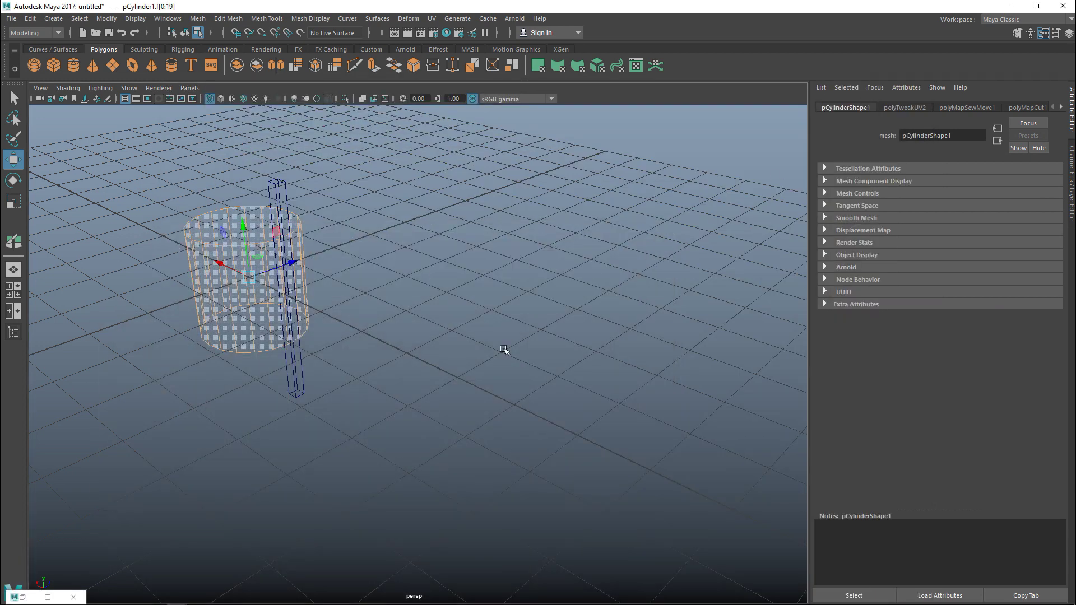
pyautogui.scroll(-5, 461, 365)
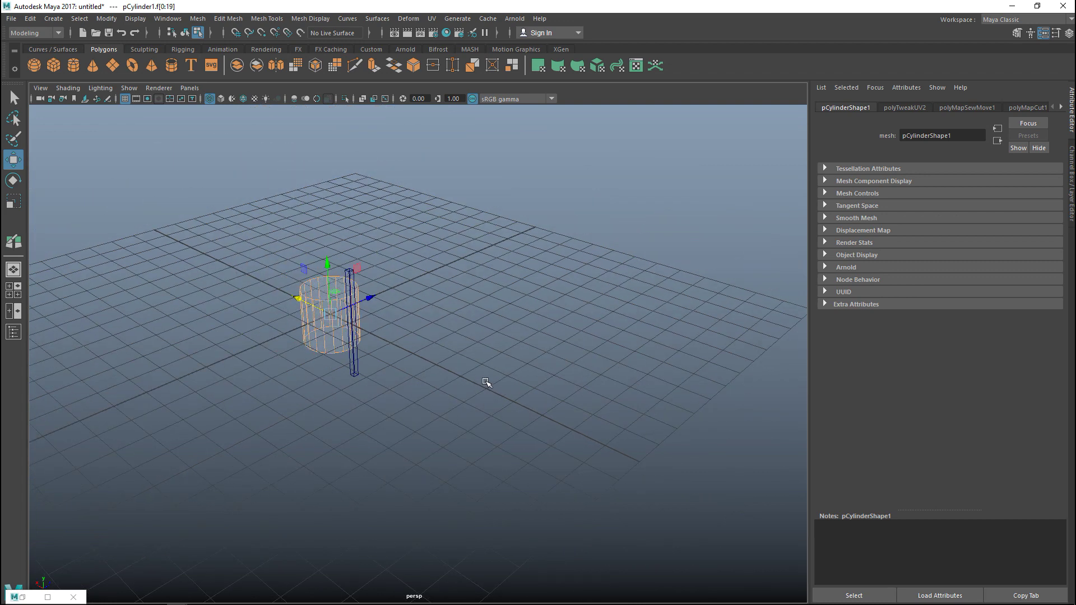